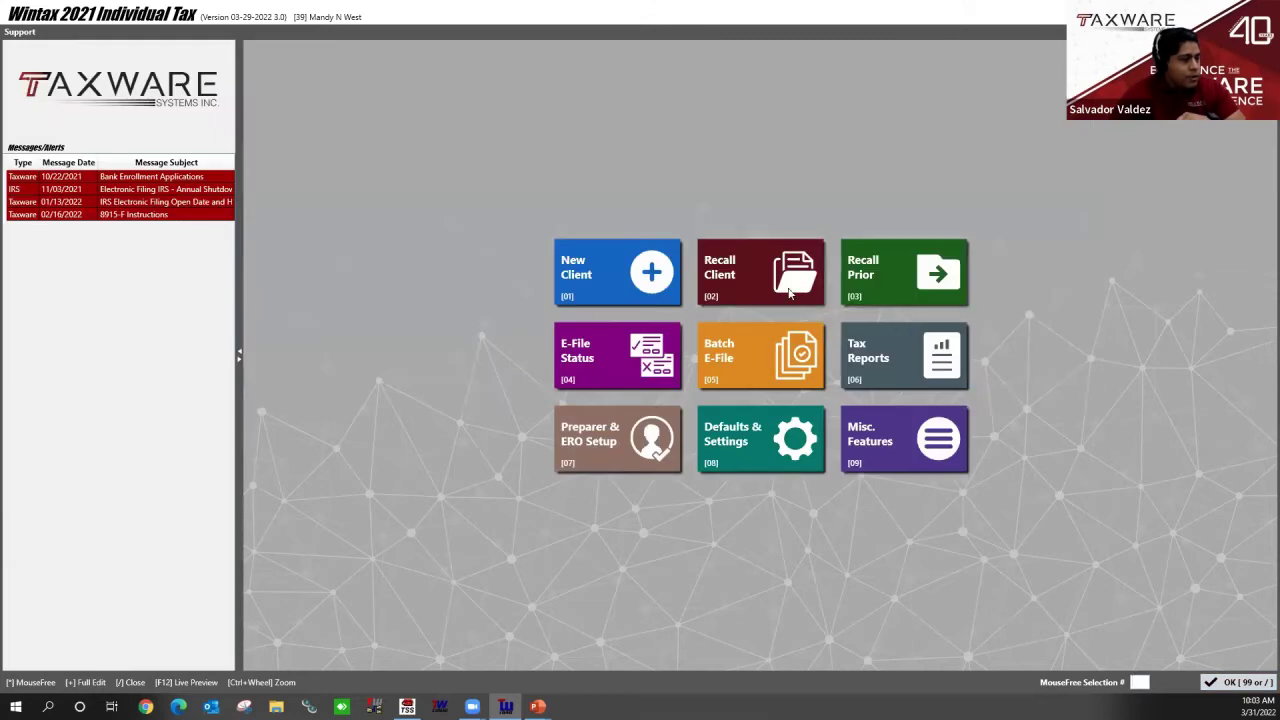
Recall the first client in the current client list and open the forms and schedules of that return.
left_click(760, 271)
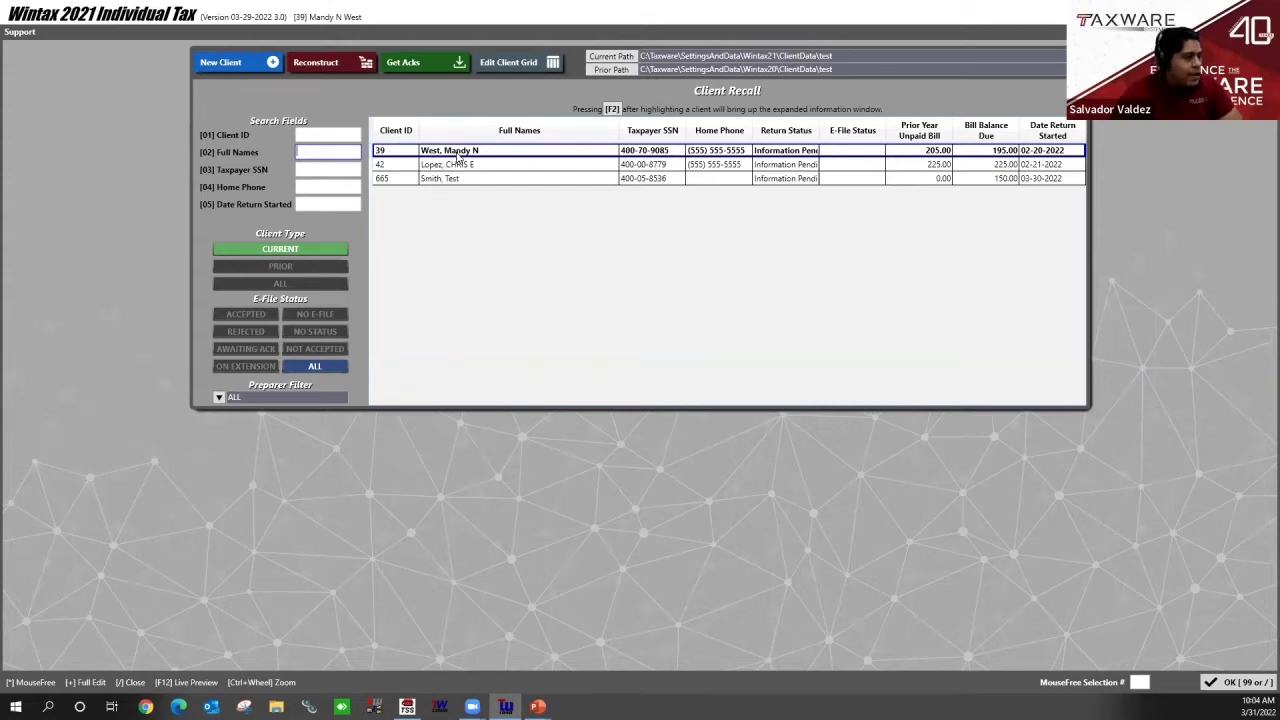
double_click(457, 152)
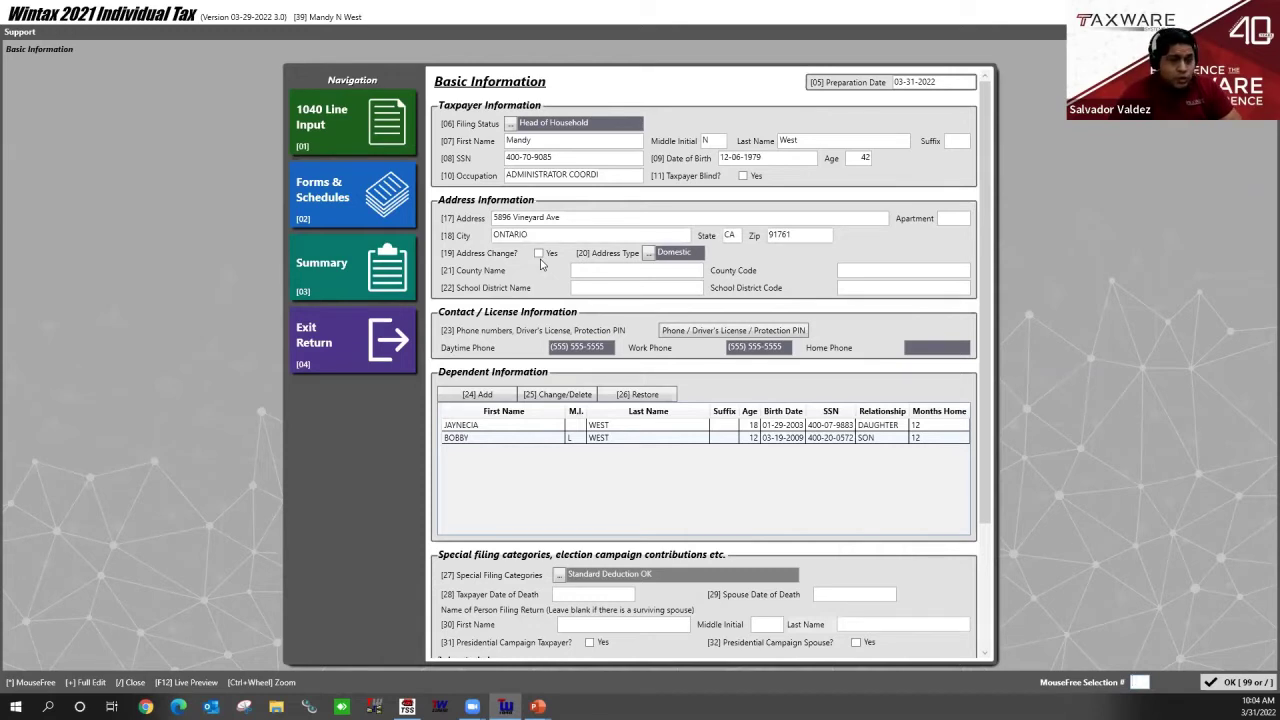
left_click(395, 199)
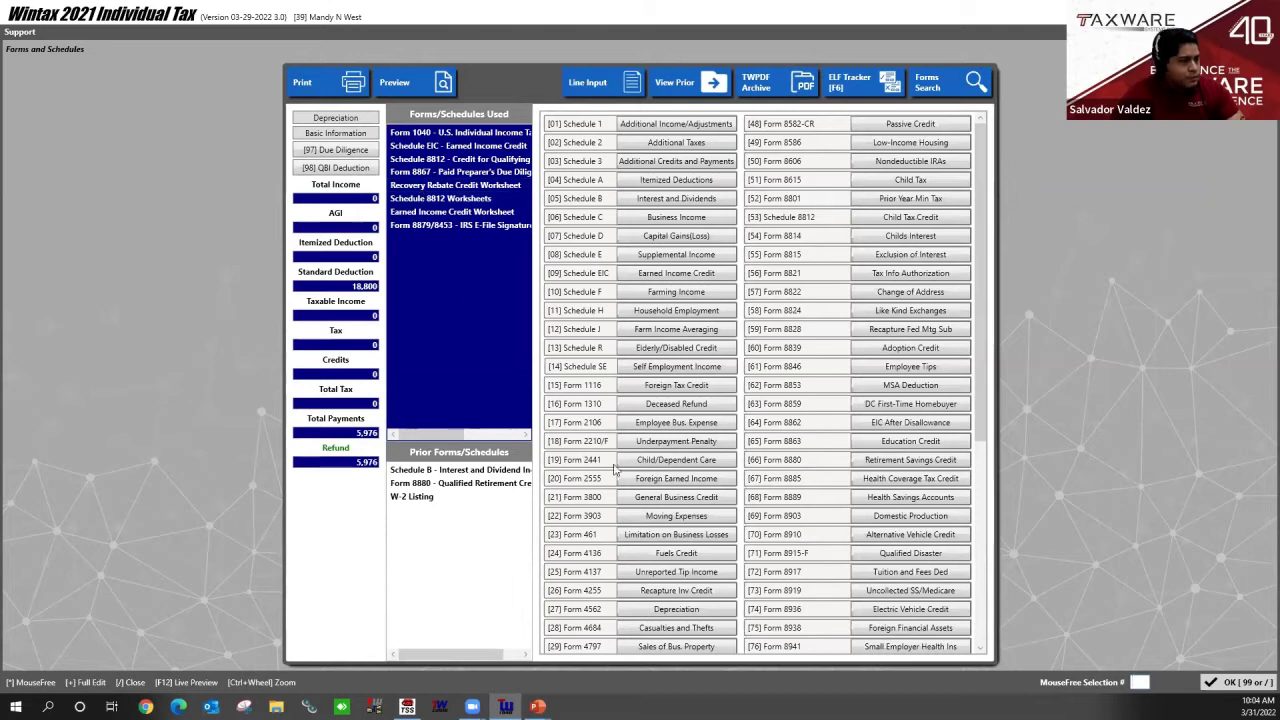
Search the forms for 4868 and open the Form 4868 Automatic Extension Application.
left_click(955, 88)
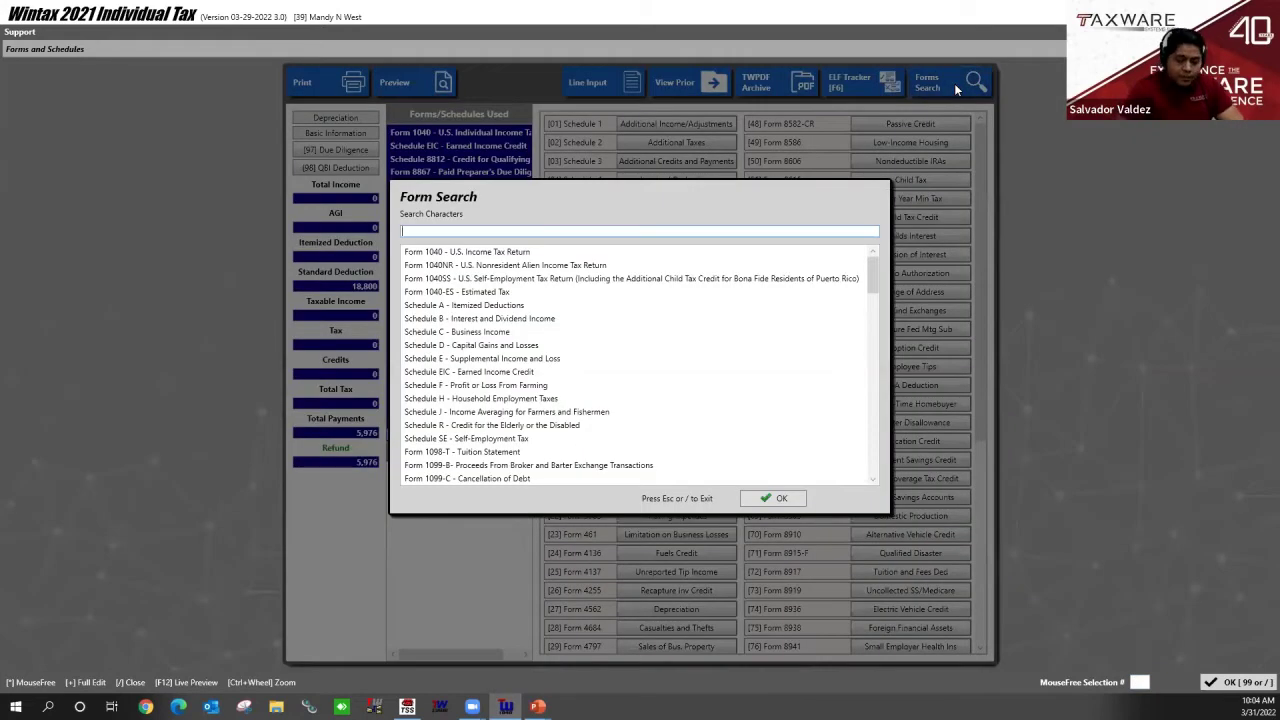
type("4868")
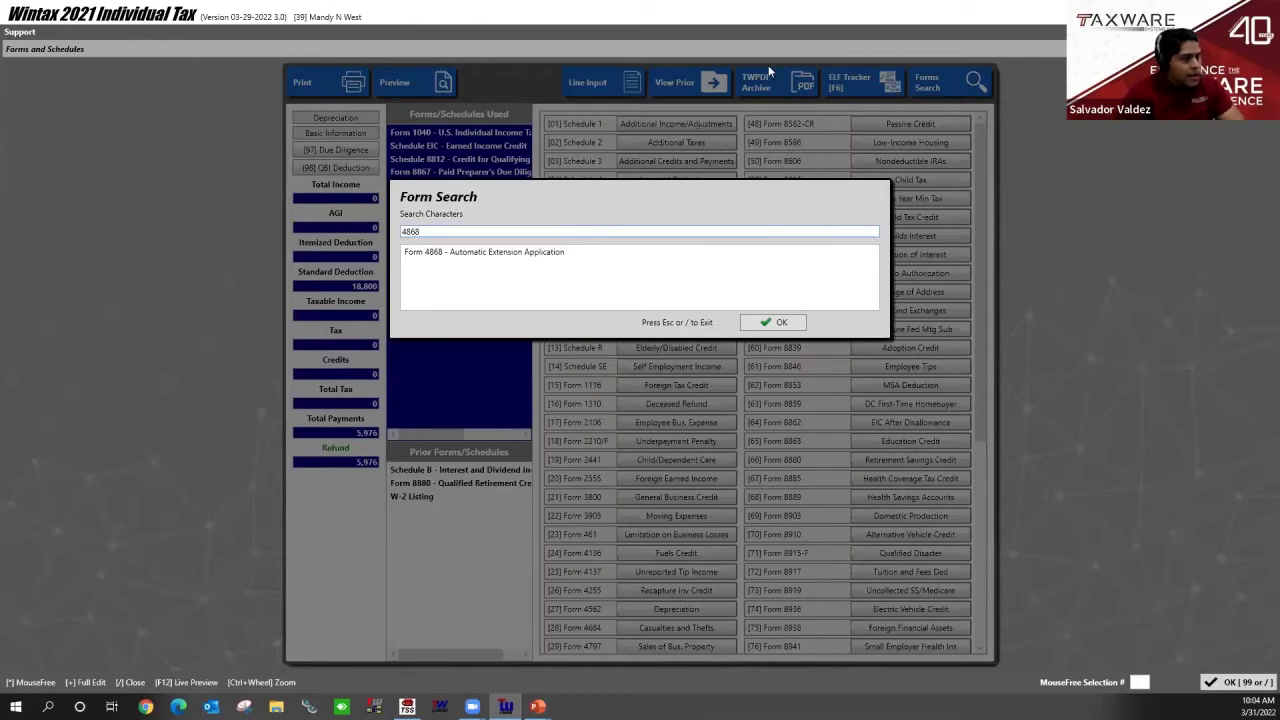
left_click(779, 323)
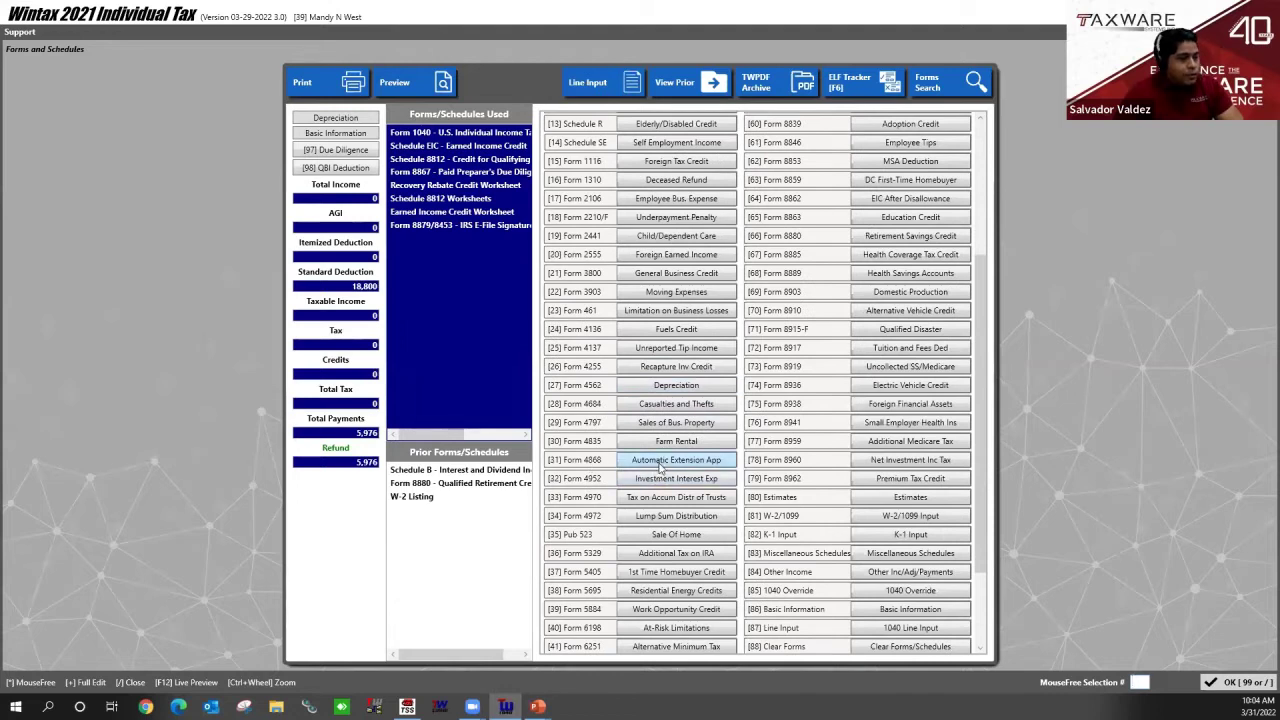
left_click(660, 465)
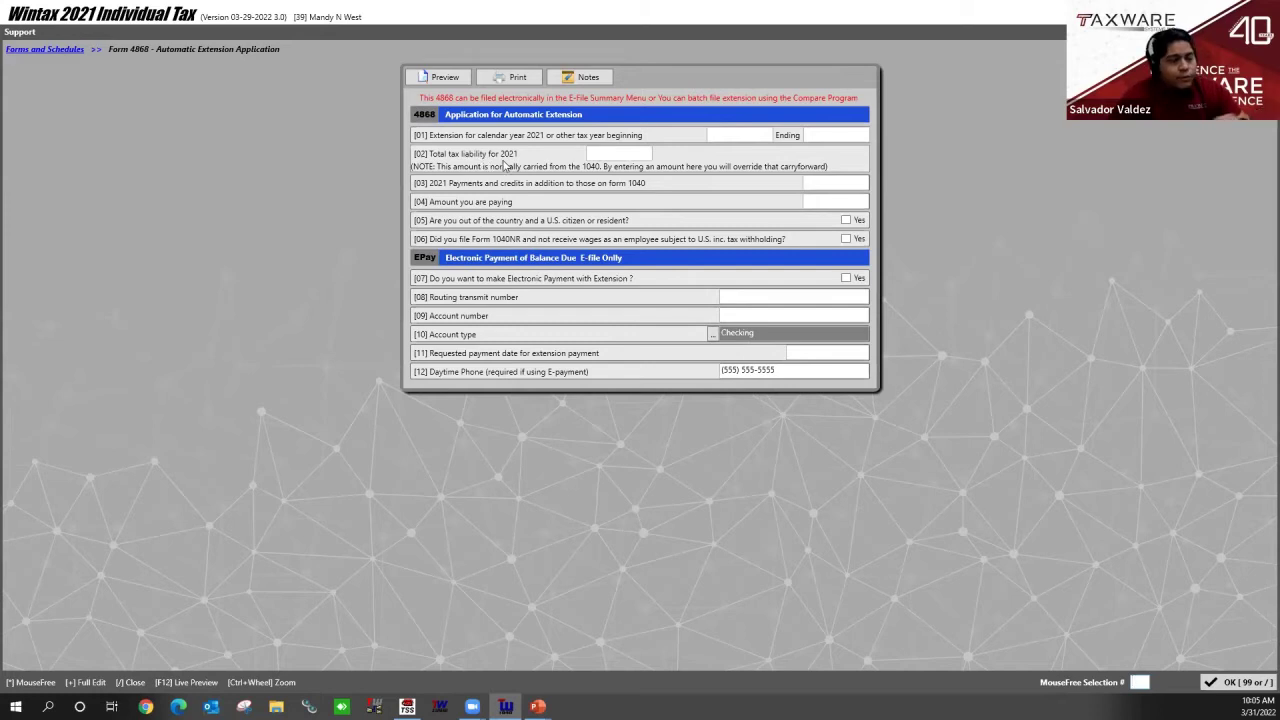
Add Form 4868 to the return with the total tax liability override and electronic payment fields left blank.
left_click(641, 154)
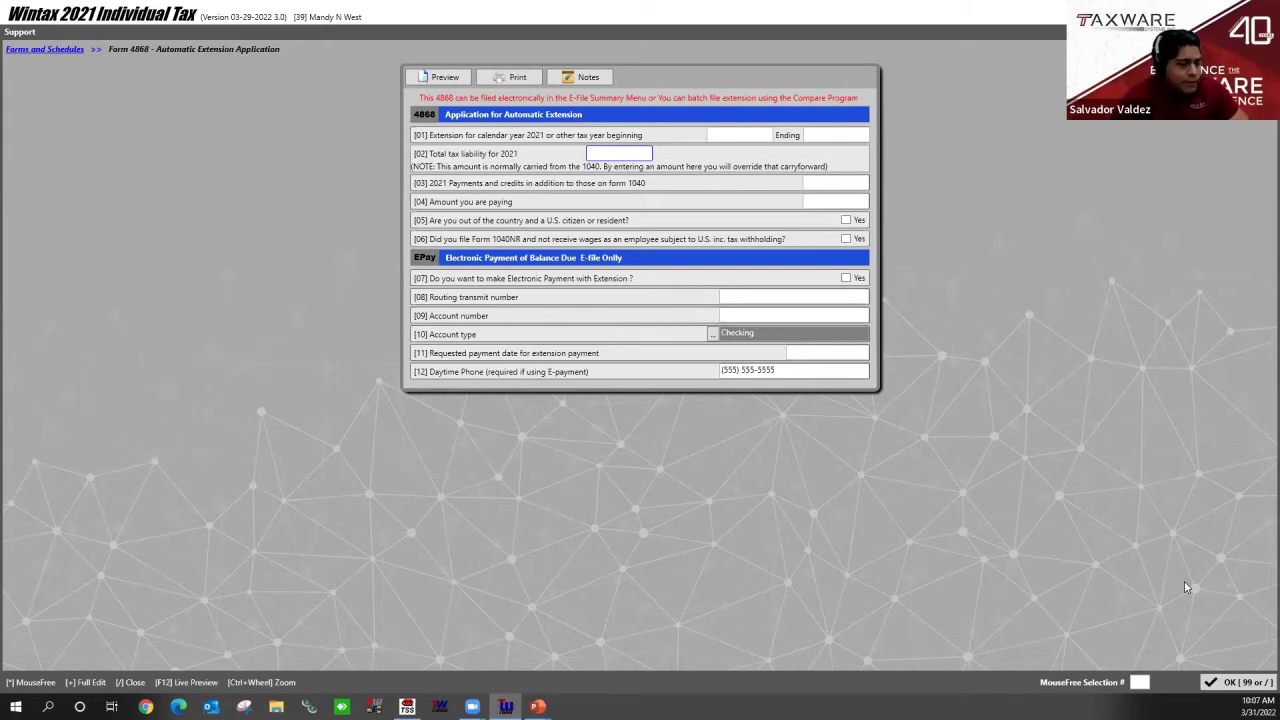
left_click(1226, 686)
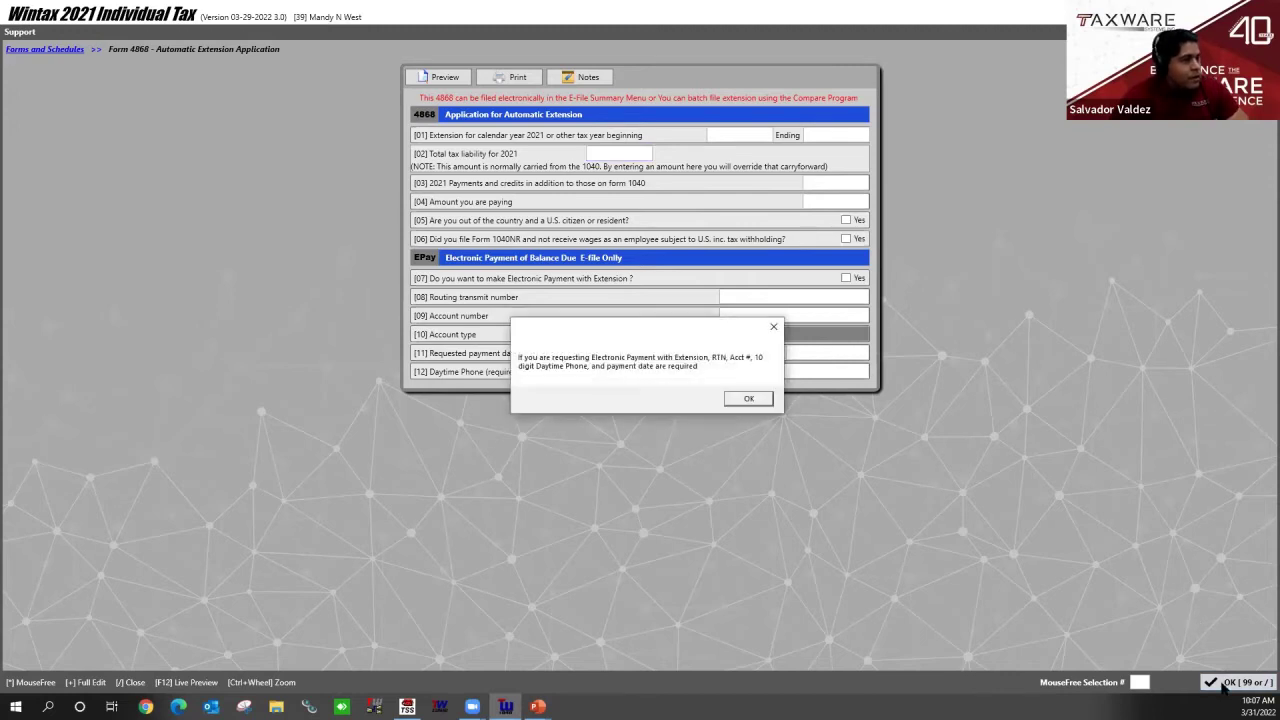
left_click(752, 400)
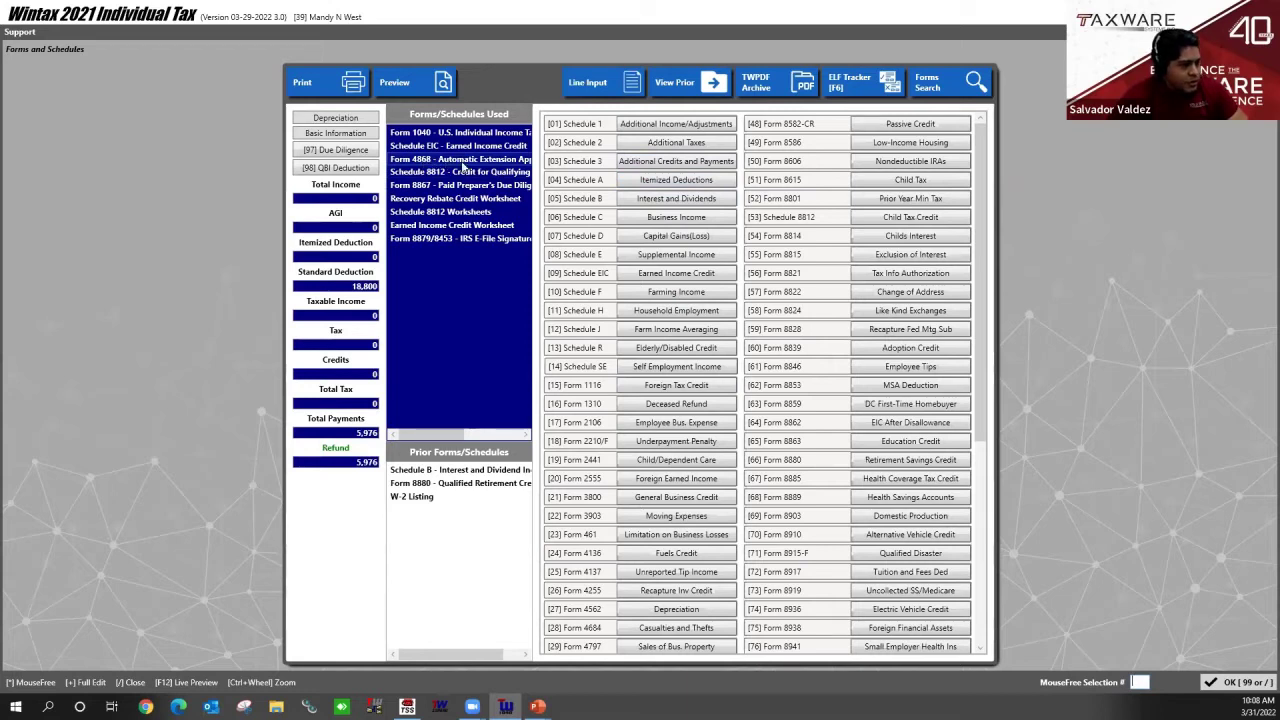
Run the validity checks on the return from its summary and go back to the summary.
left_click(1217, 682)
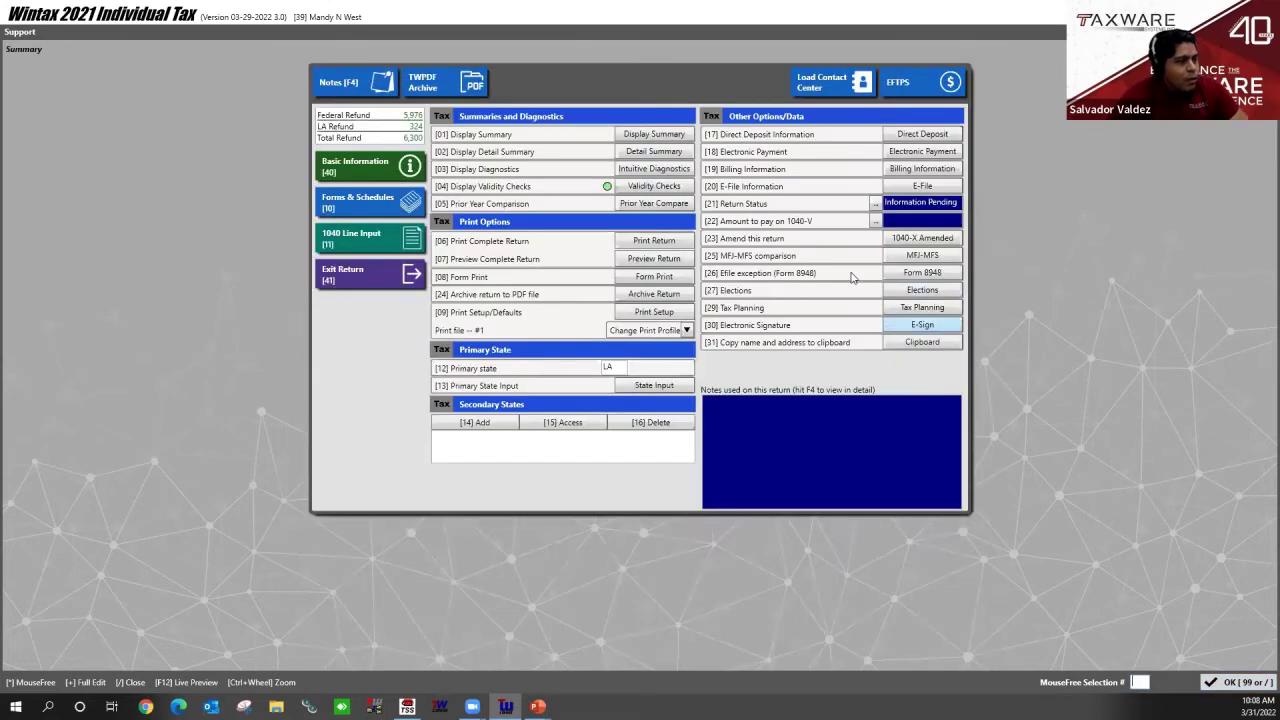
left_click(684, 186)
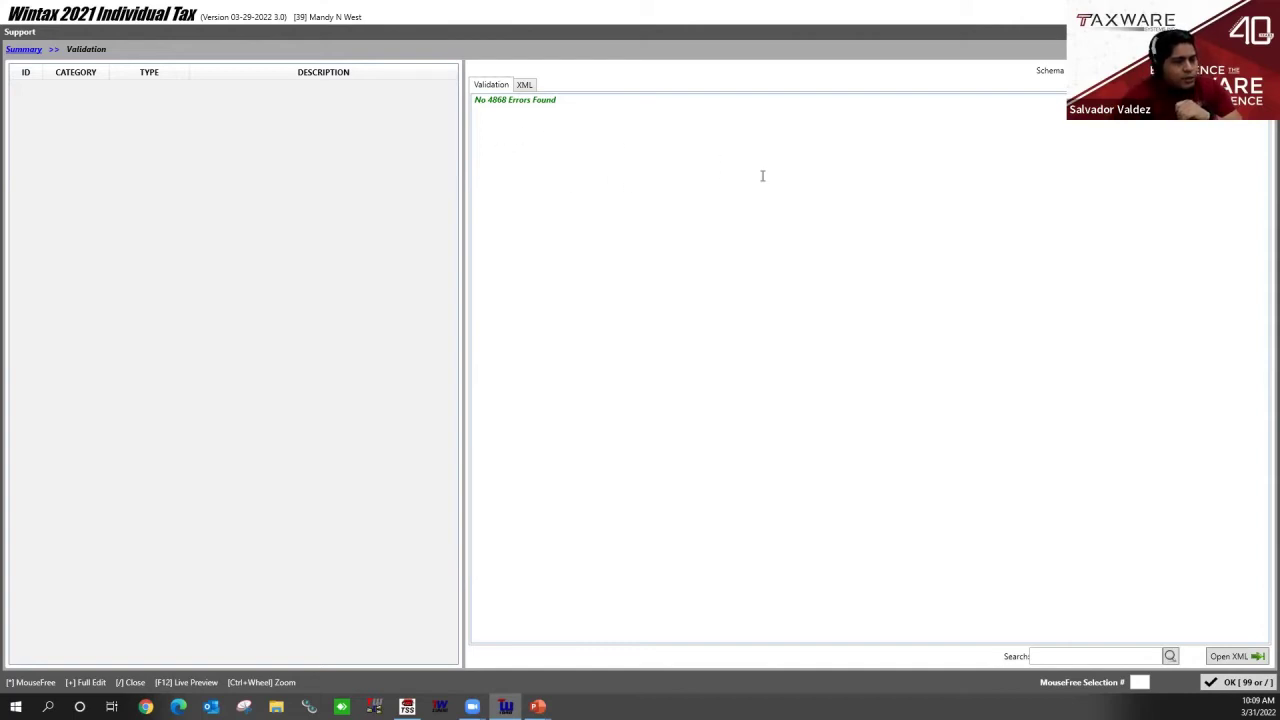
key("slash")
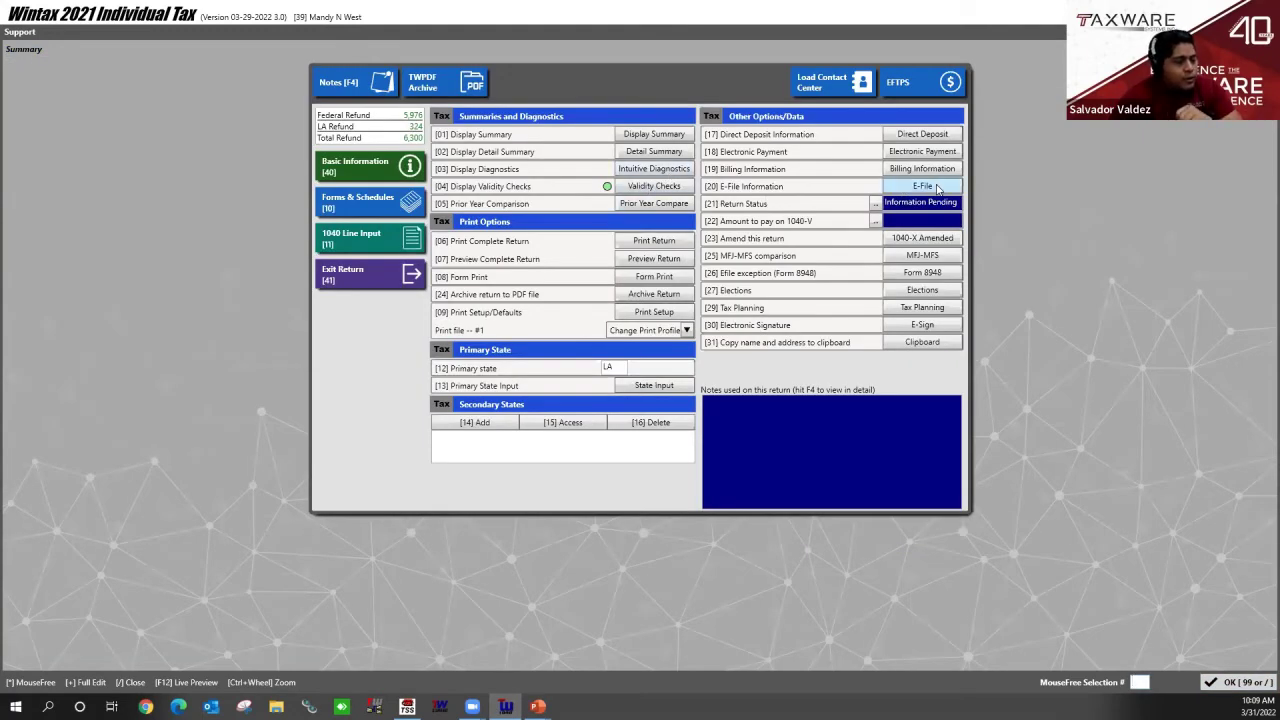
Set the e-file status of both the FED and LA entities to 02-Transmit and exit the return.
left_click(936, 187)
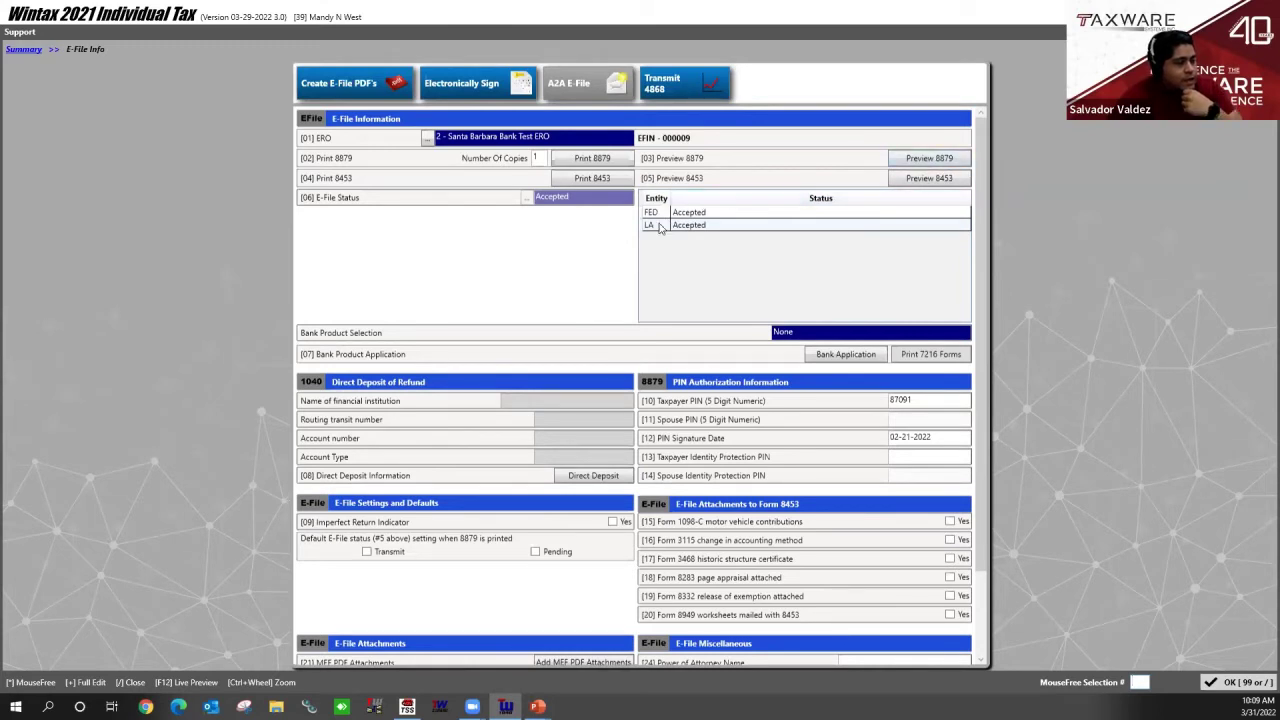
double_click(703, 214)
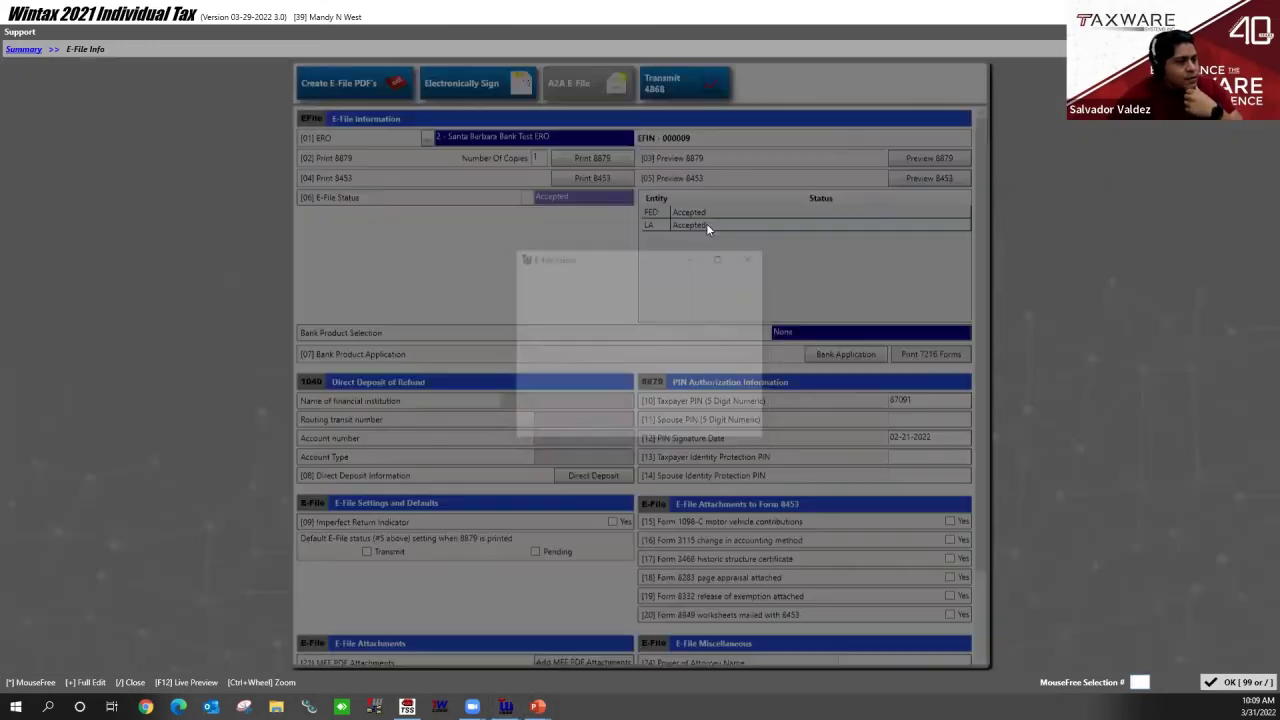
double_click(590, 300)
left_click(690, 402)
left_click(703, 227)
double_click(703, 229)
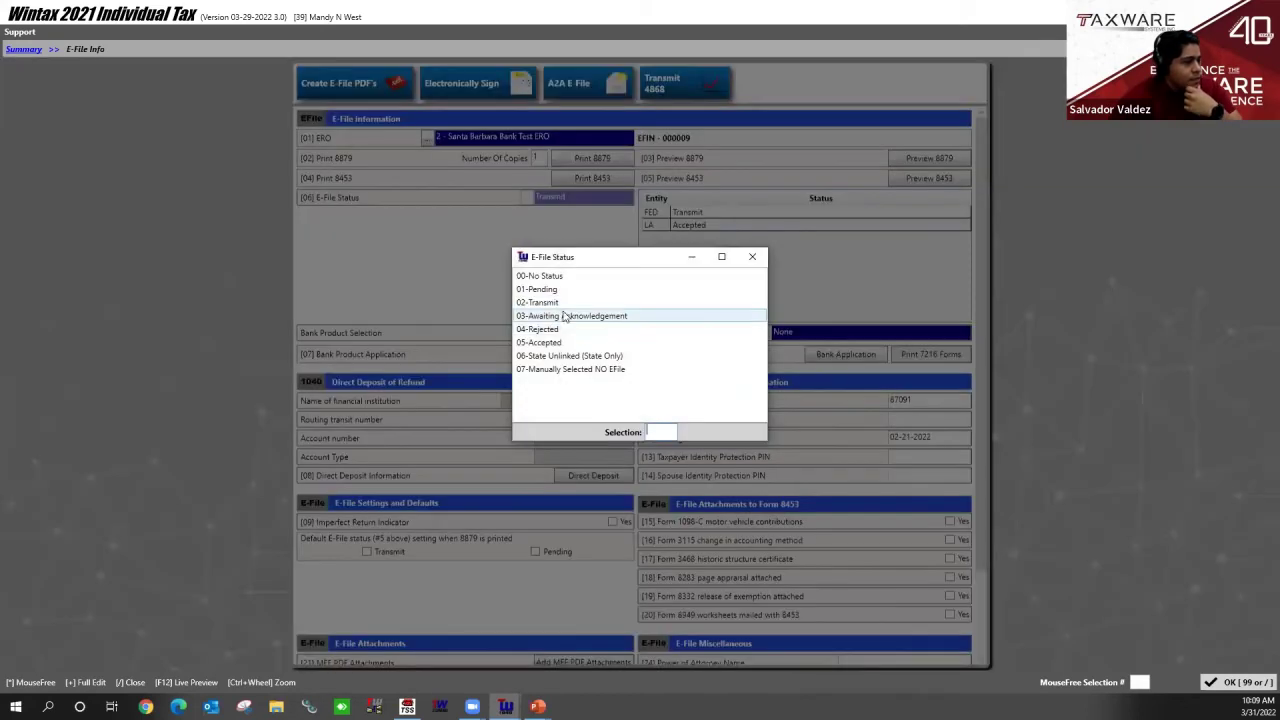
double_click(584, 302)
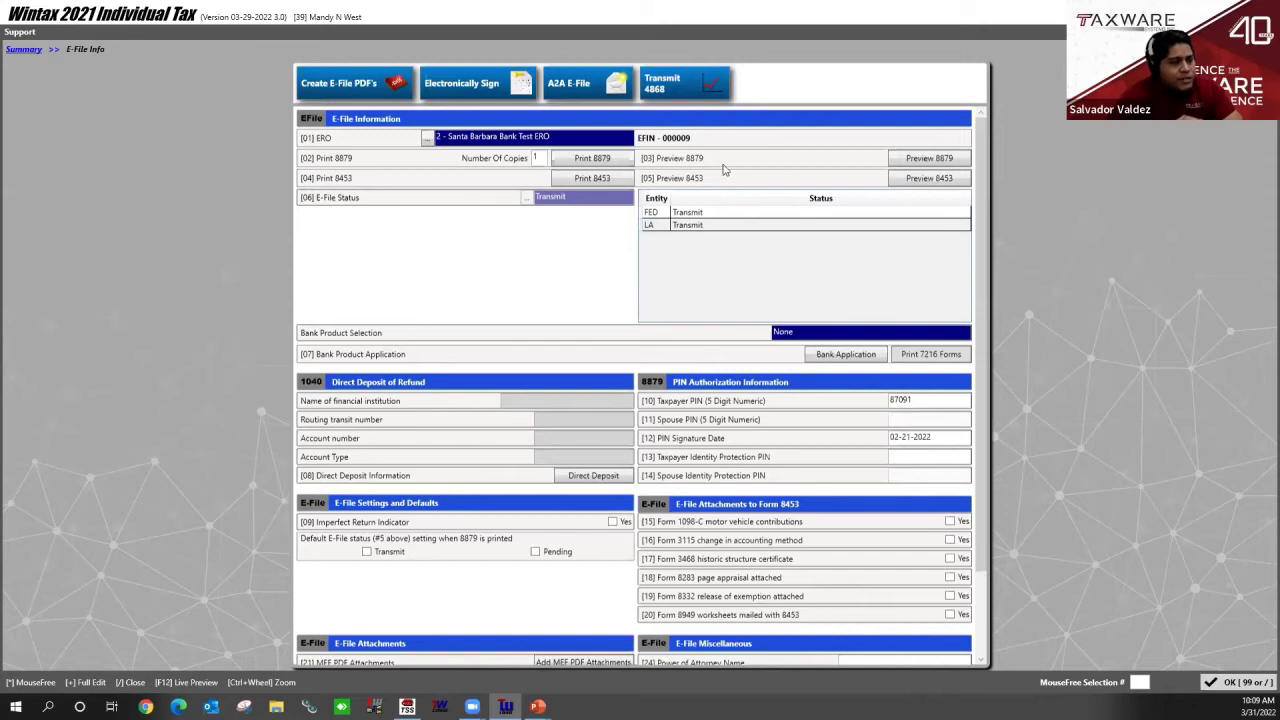
left_click(1228, 687)
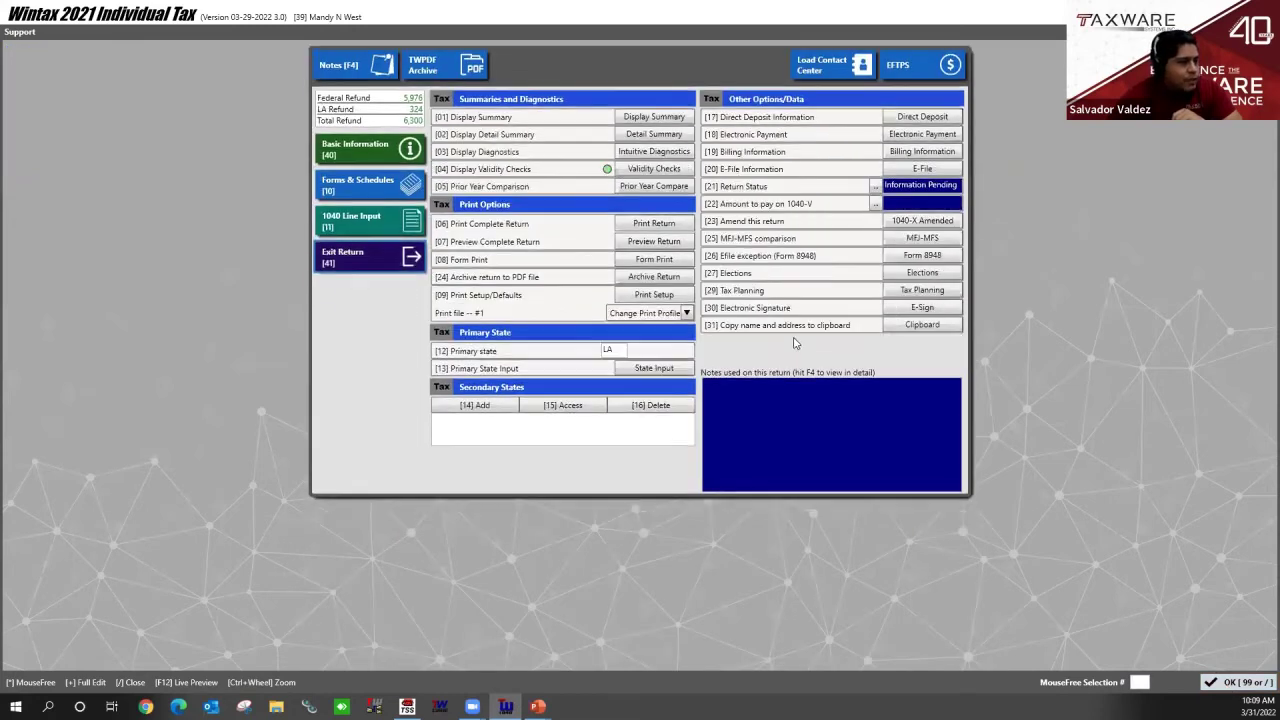
key("slash")
View the submission ID of the first return awaiting acknowledgement in the e-file status list, and return to the main menu.
left_click(630, 379)
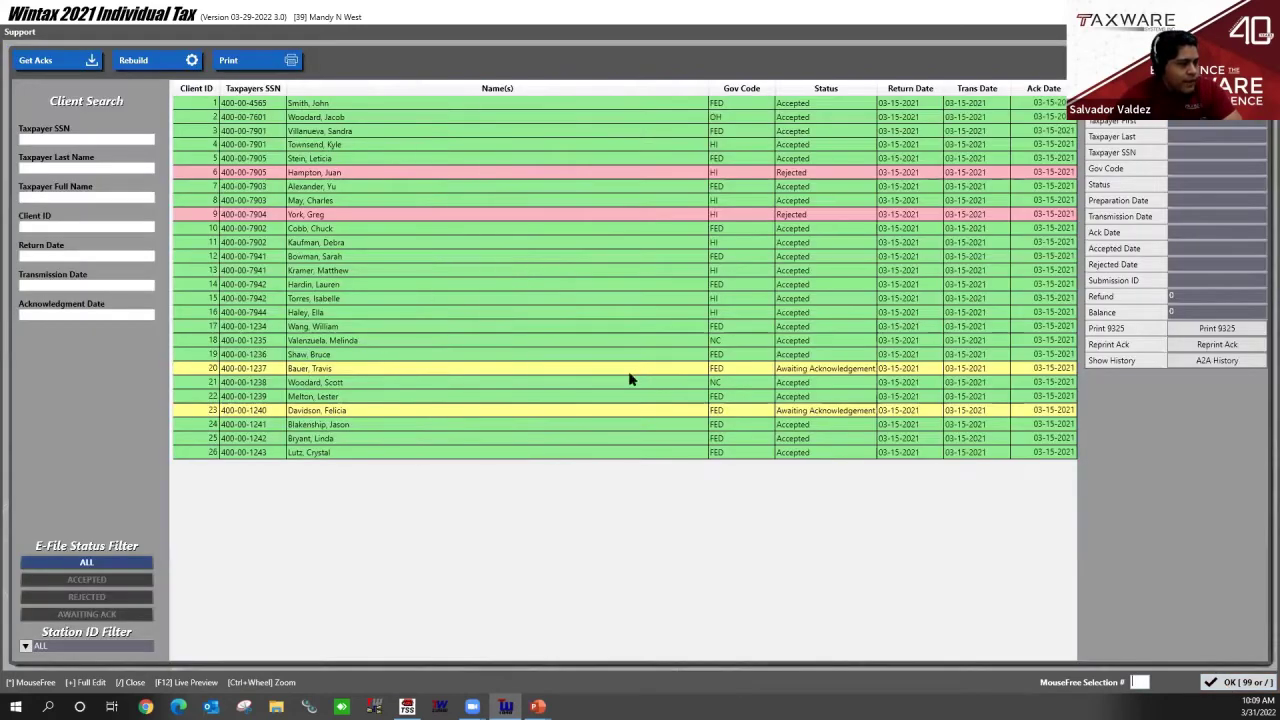
left_click(640, 371)
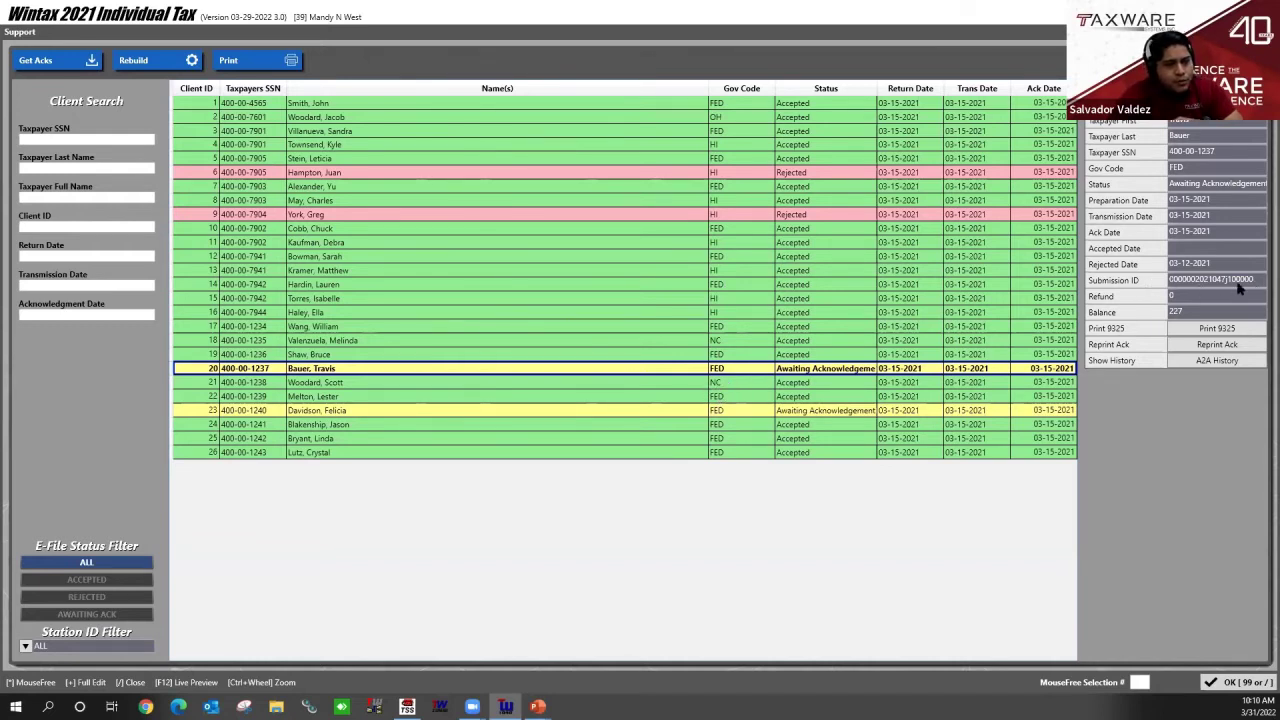
left_click_drag(1258, 285, 1136, 284)
left_click(1193, 281)
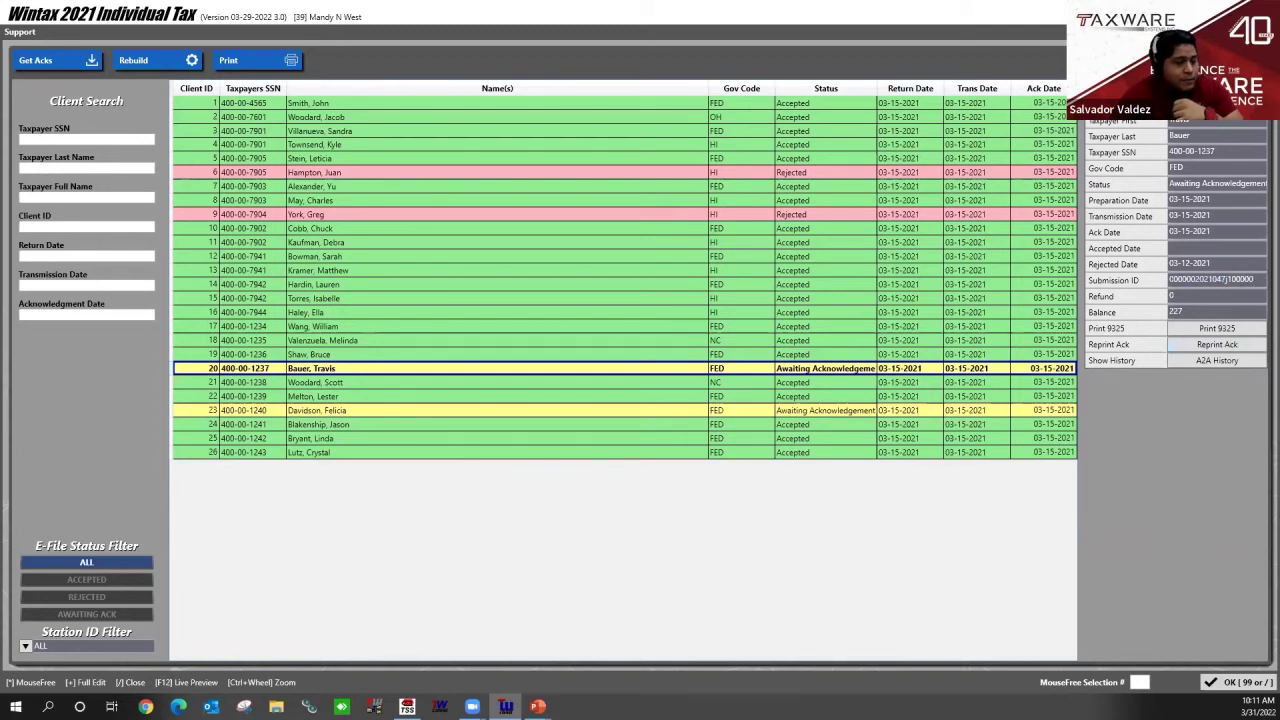
left_click(1210, 682)
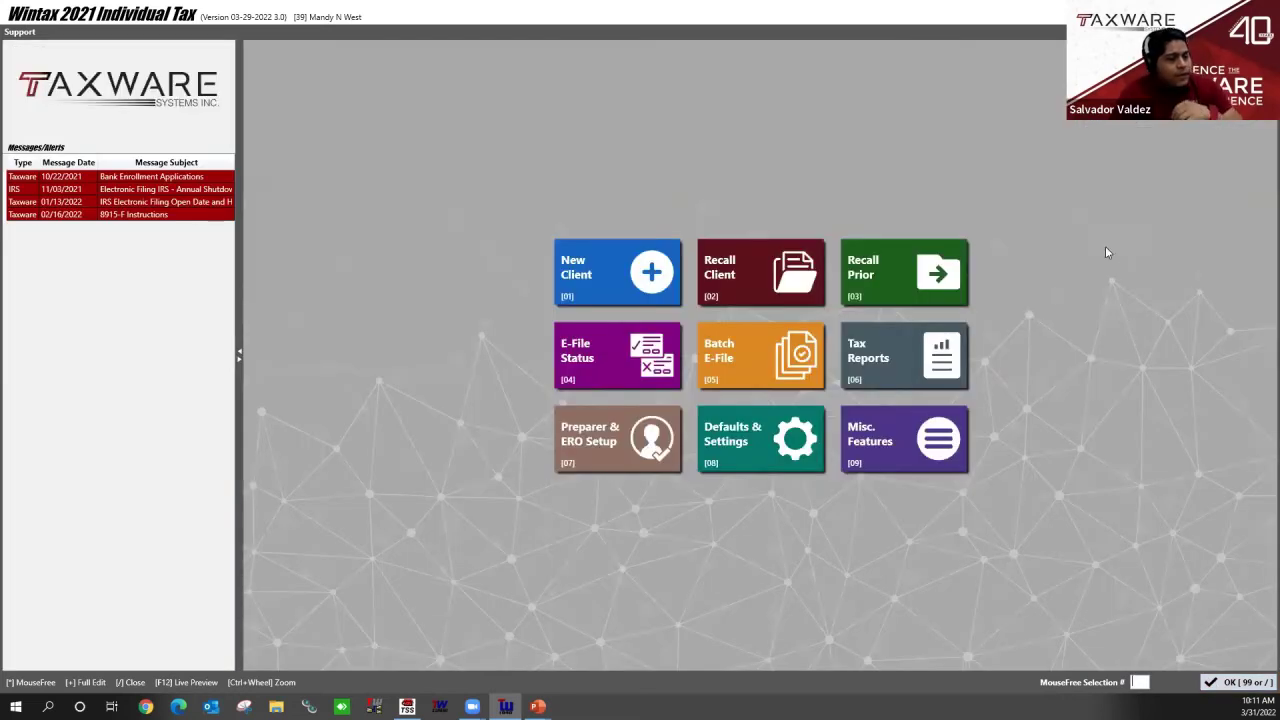
Recall the first client's return again, review its Form 4868 extension application, and close the form without changes.
left_click(785, 290)
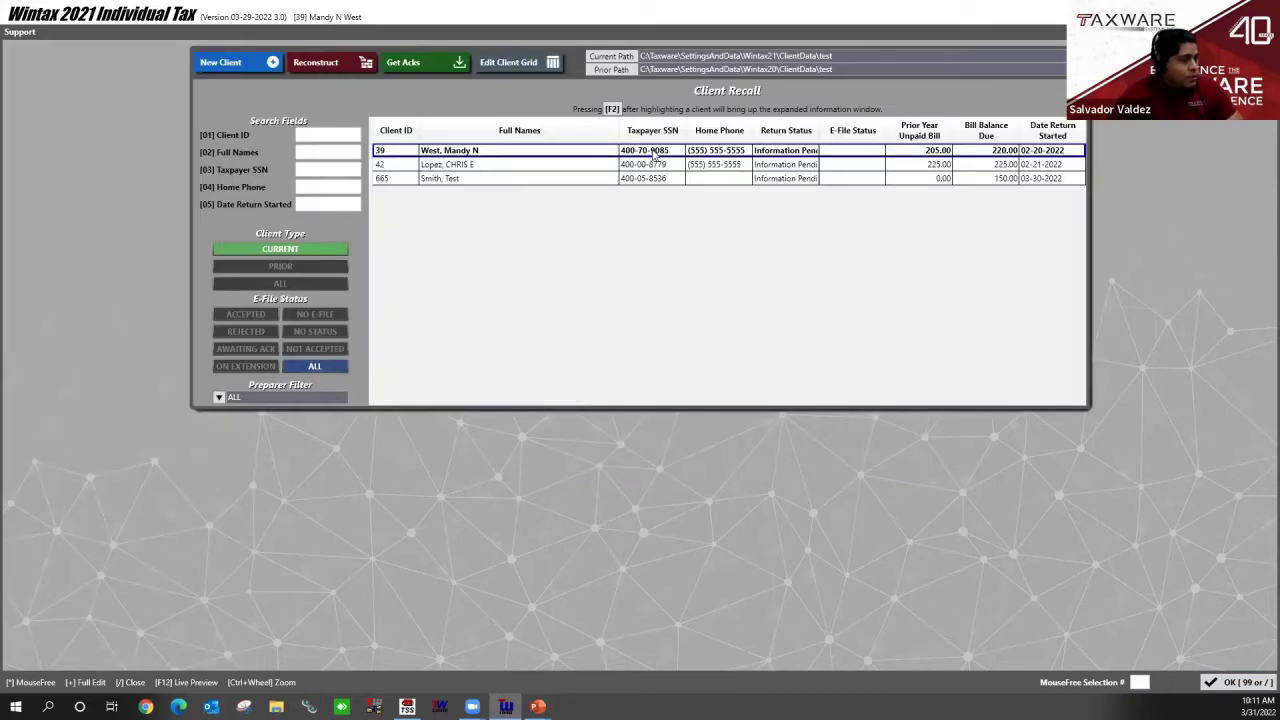
double_click(655, 150)
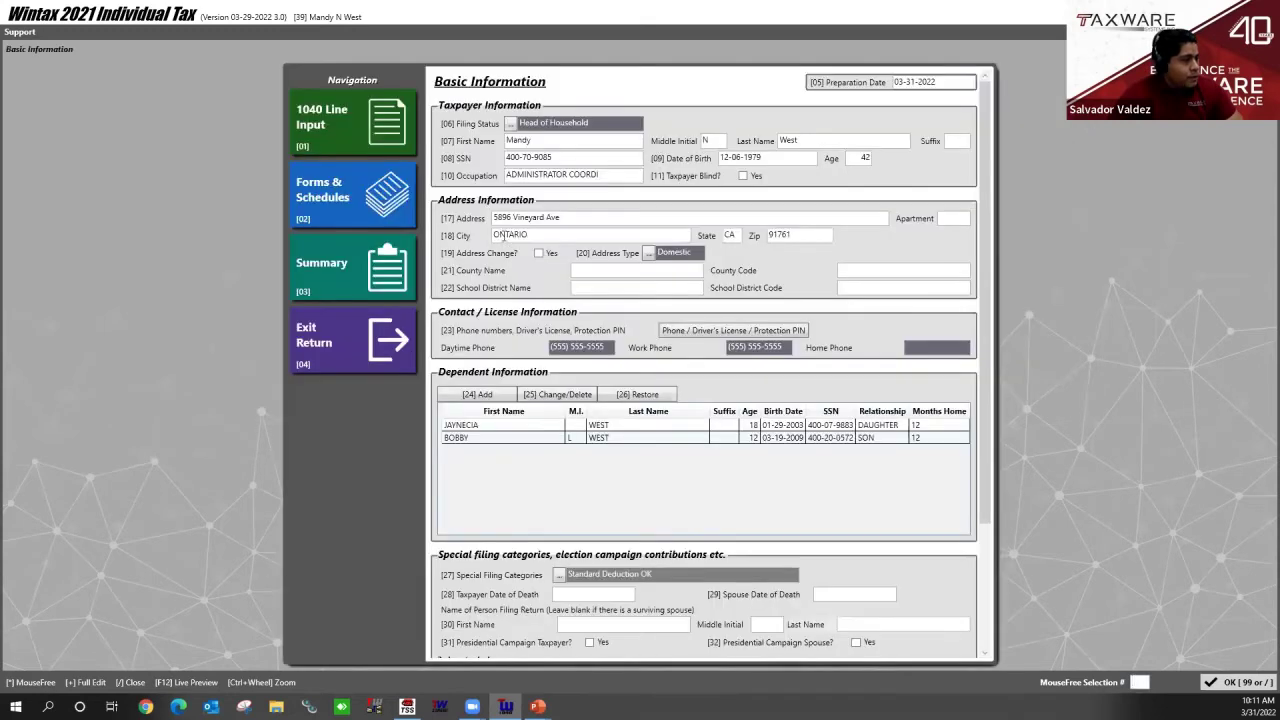
left_click(370, 217)
scroll(587, 322, "down", 1)
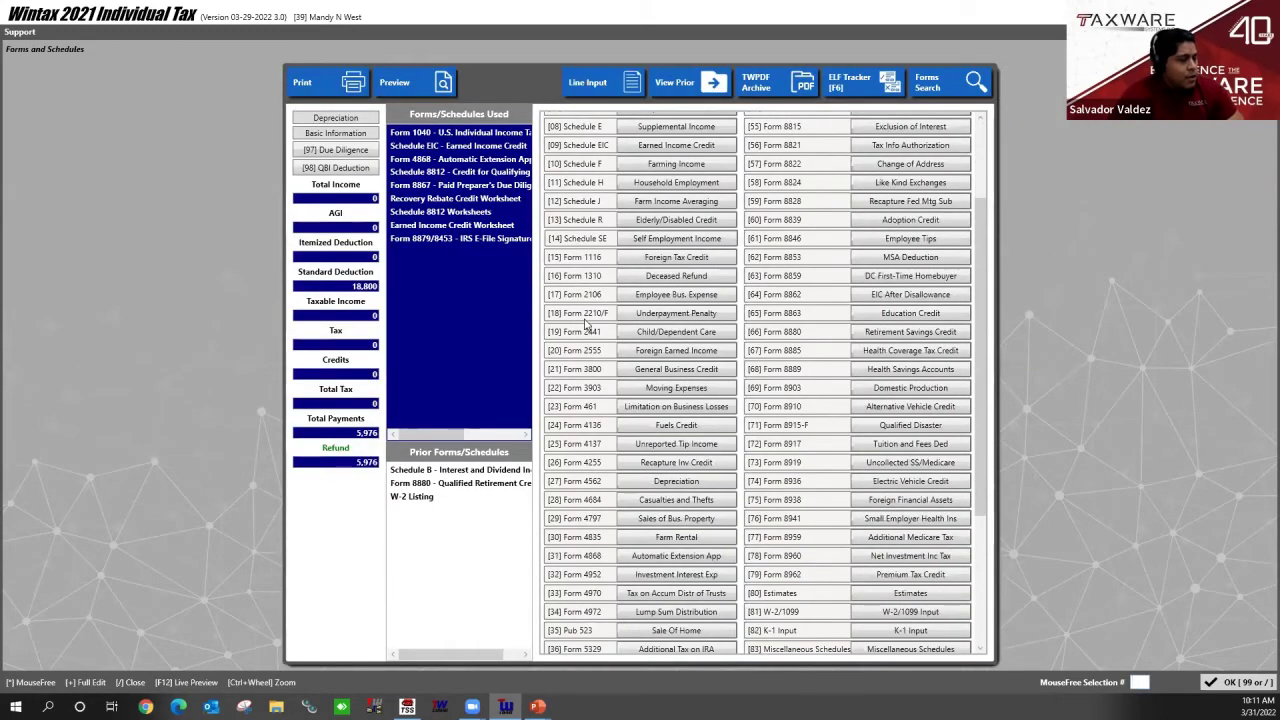
scroll(587, 322, "down", 2)
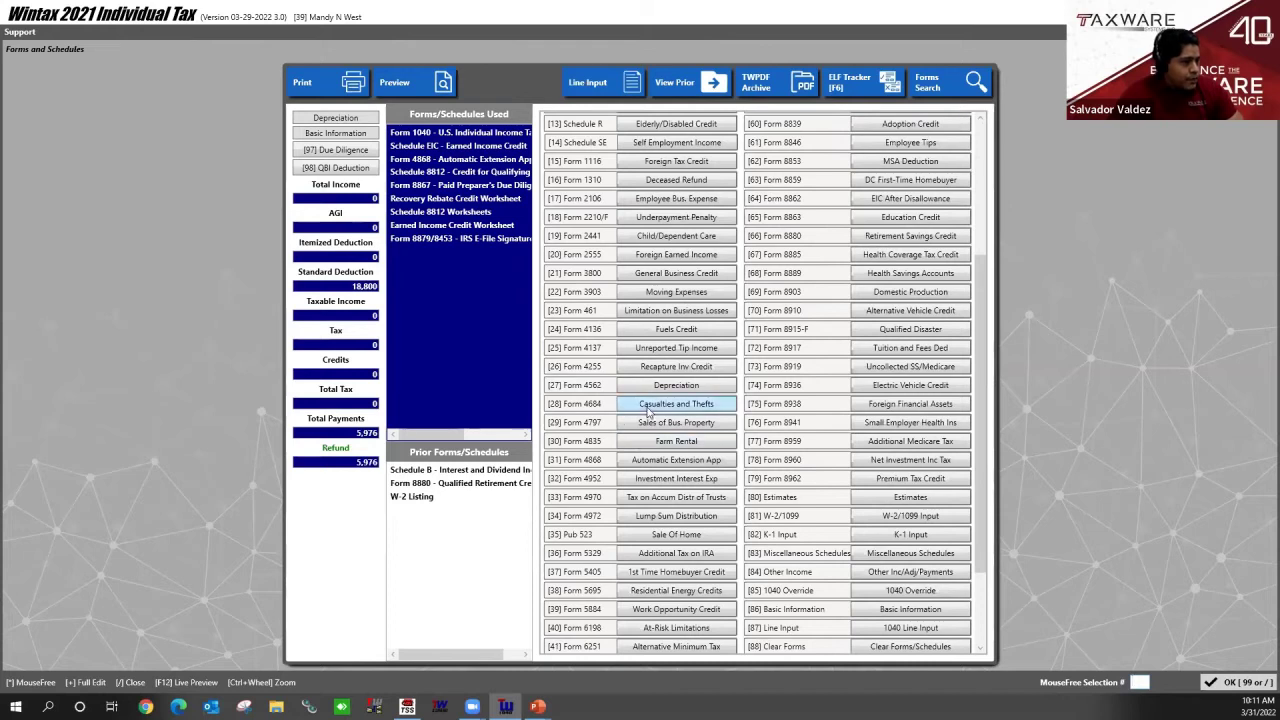
left_click(659, 462)
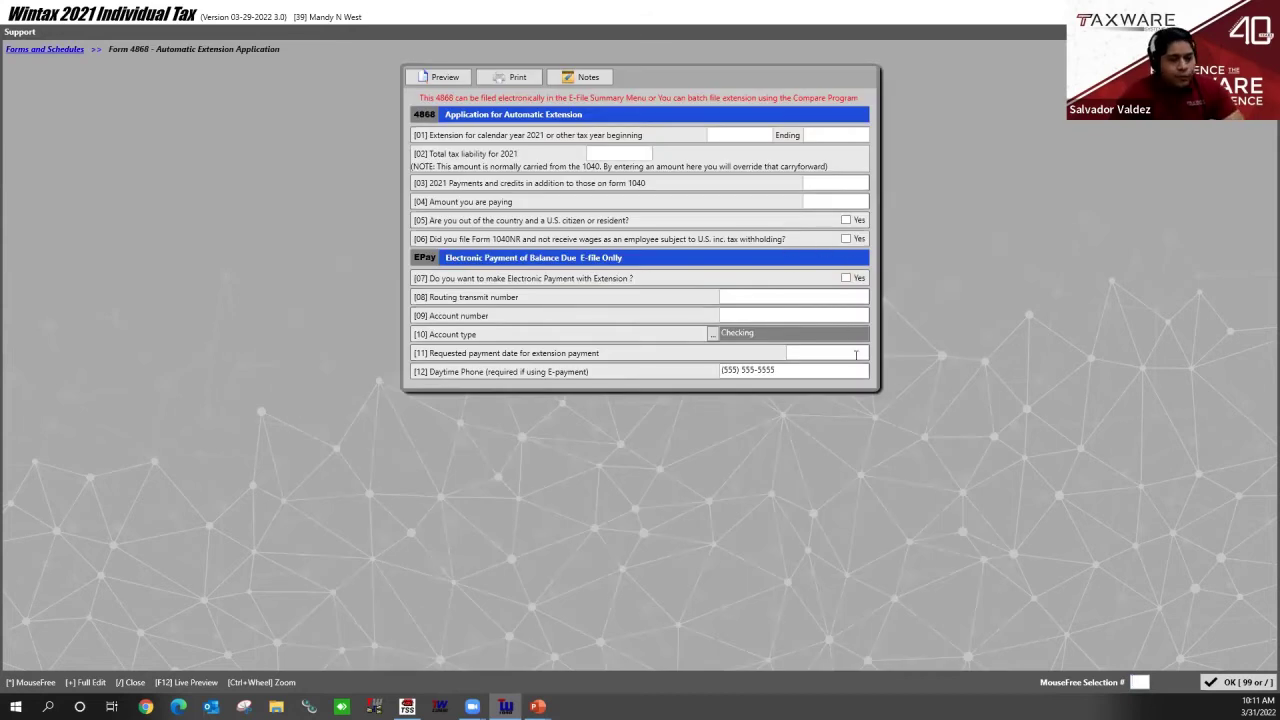
left_click(1230, 682)
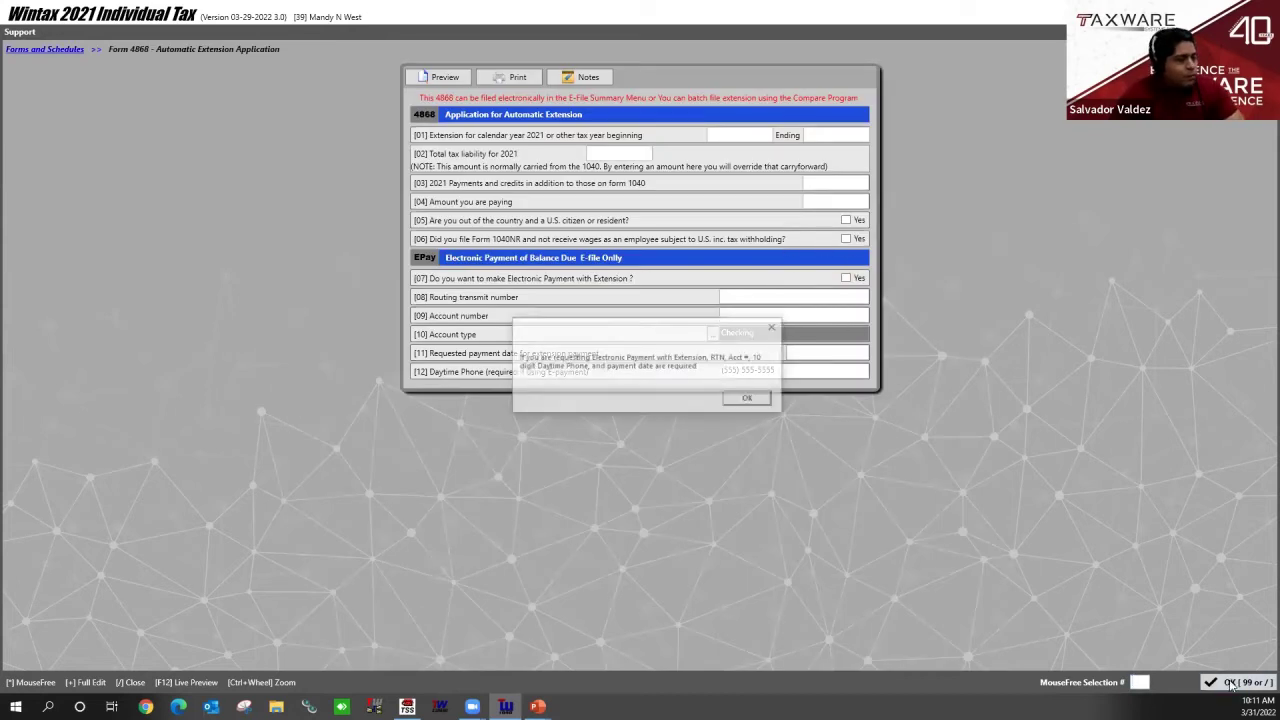
left_click(736, 399)
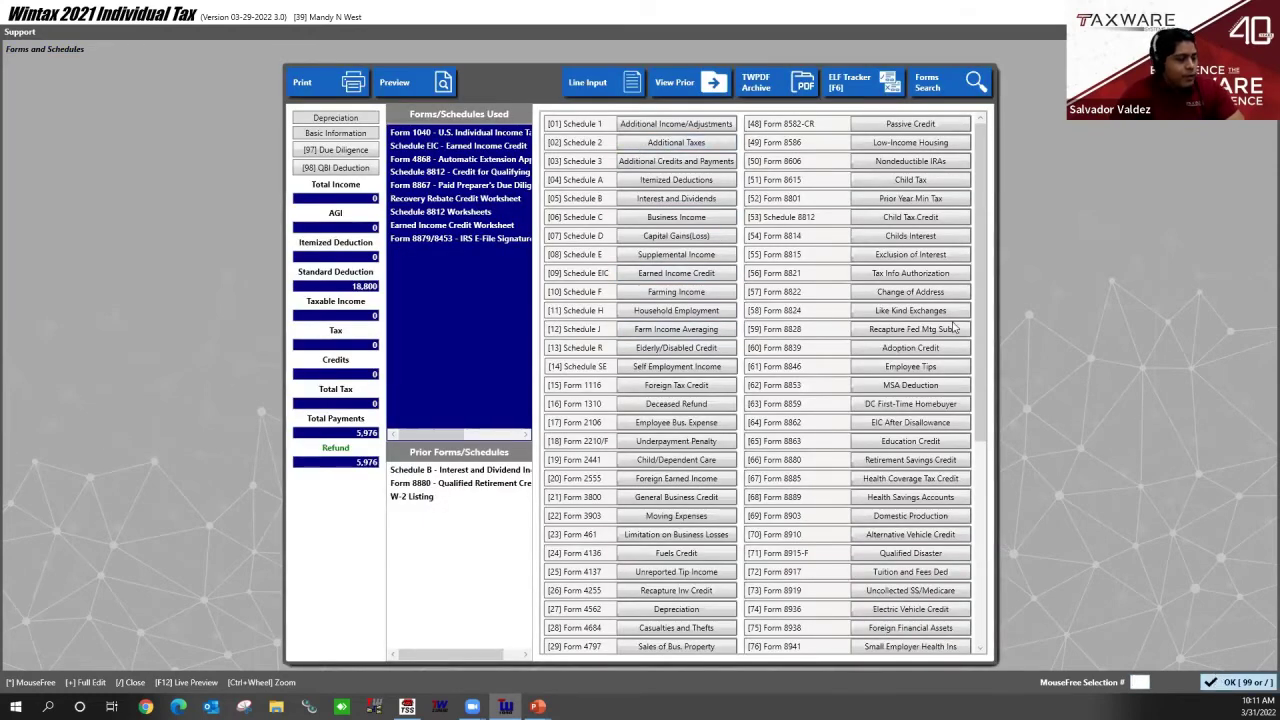
Rerun the validity checks and review the 4868 and FED validation results.
key("Escape")
left_click(672, 189)
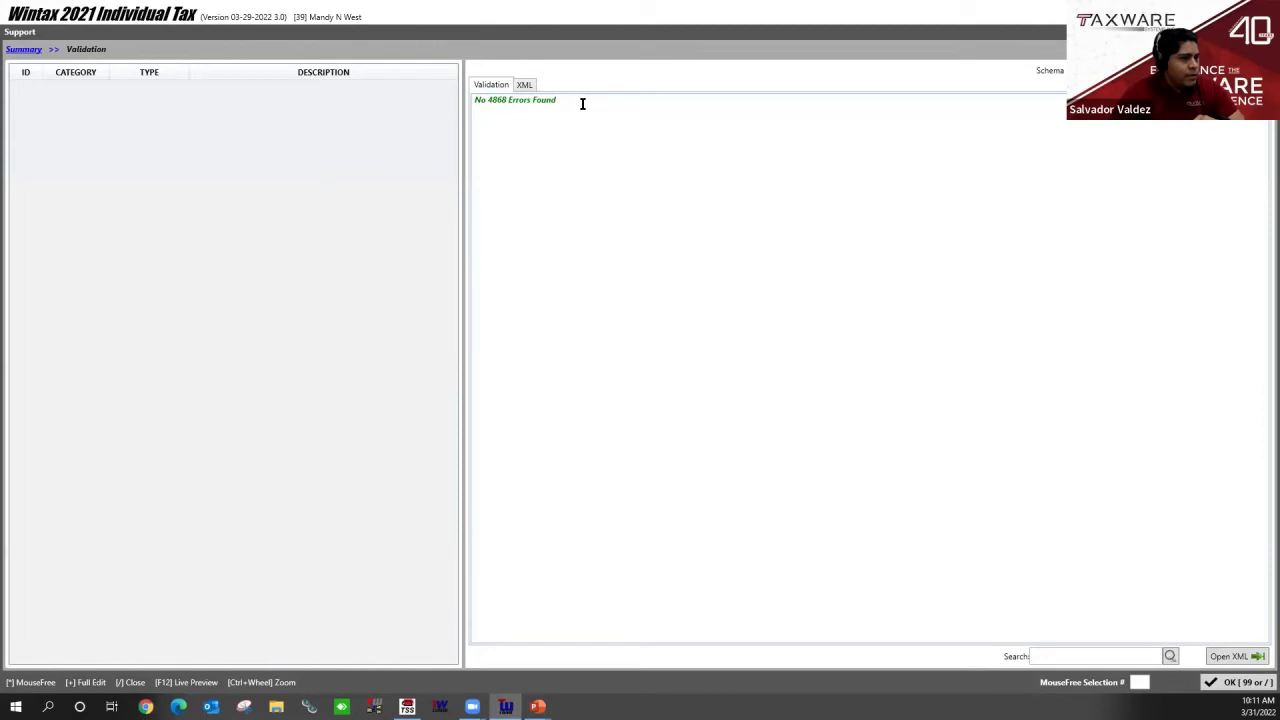
left_click_drag(582, 104, 477, 104)
left_click(505, 105)
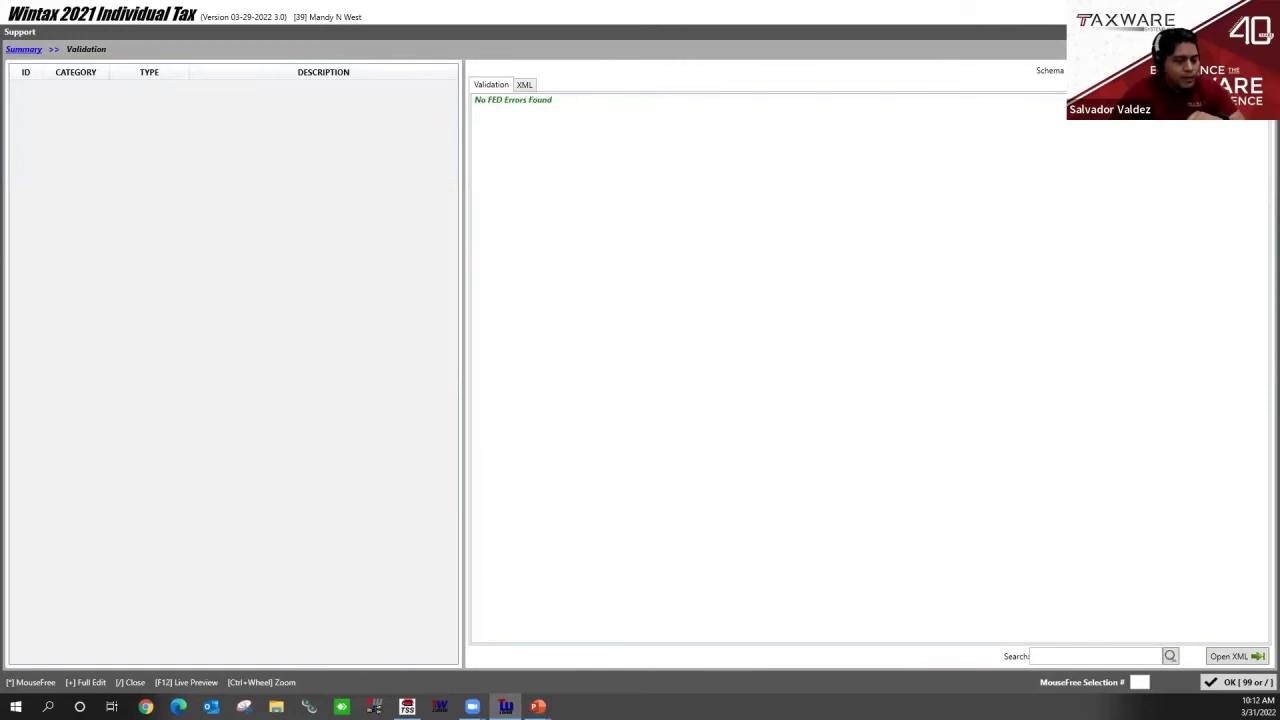
left_click(1210, 683)
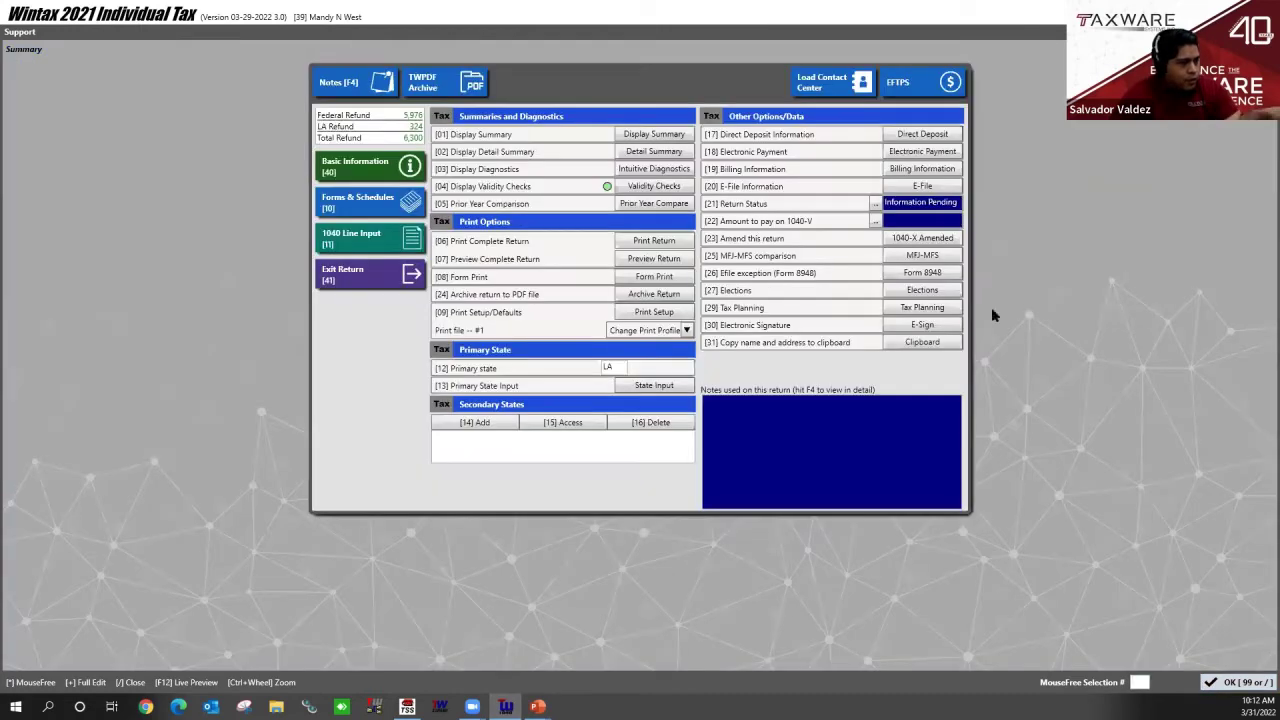
Review the return's e-file information, including the 4868 transmit option, and exit to the main menu.
left_click(936, 190)
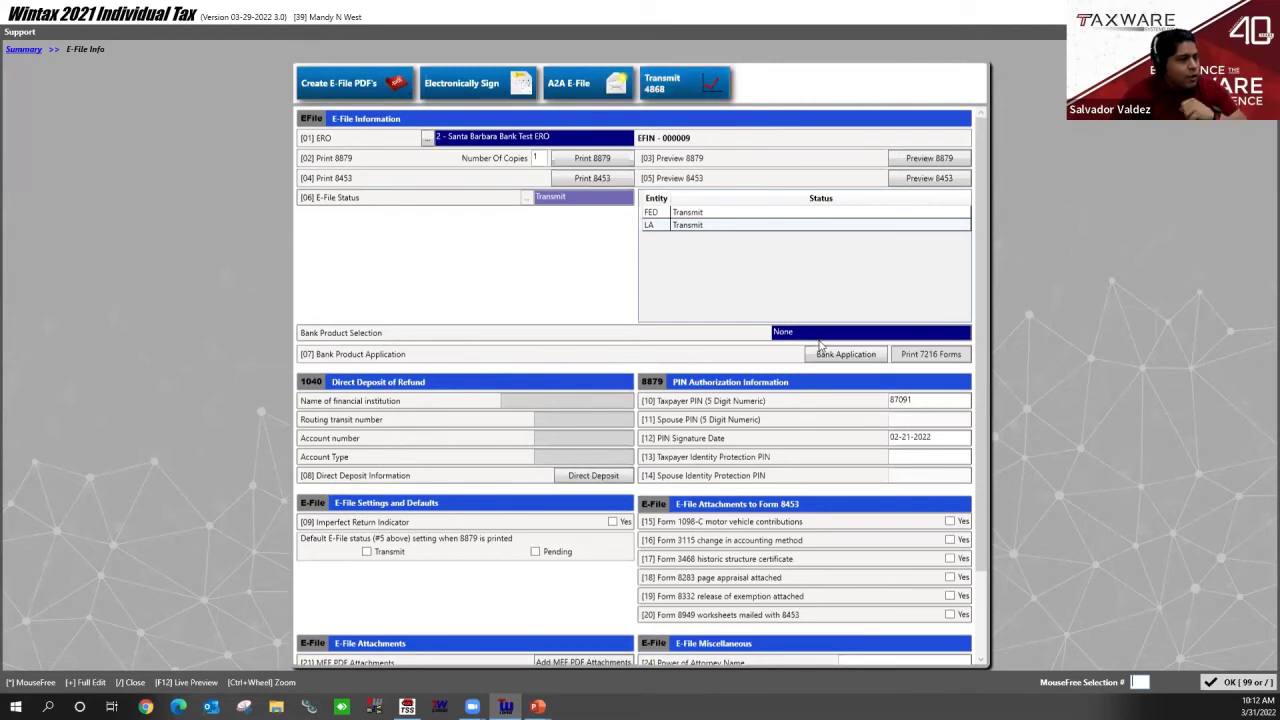
left_click(1247, 684)
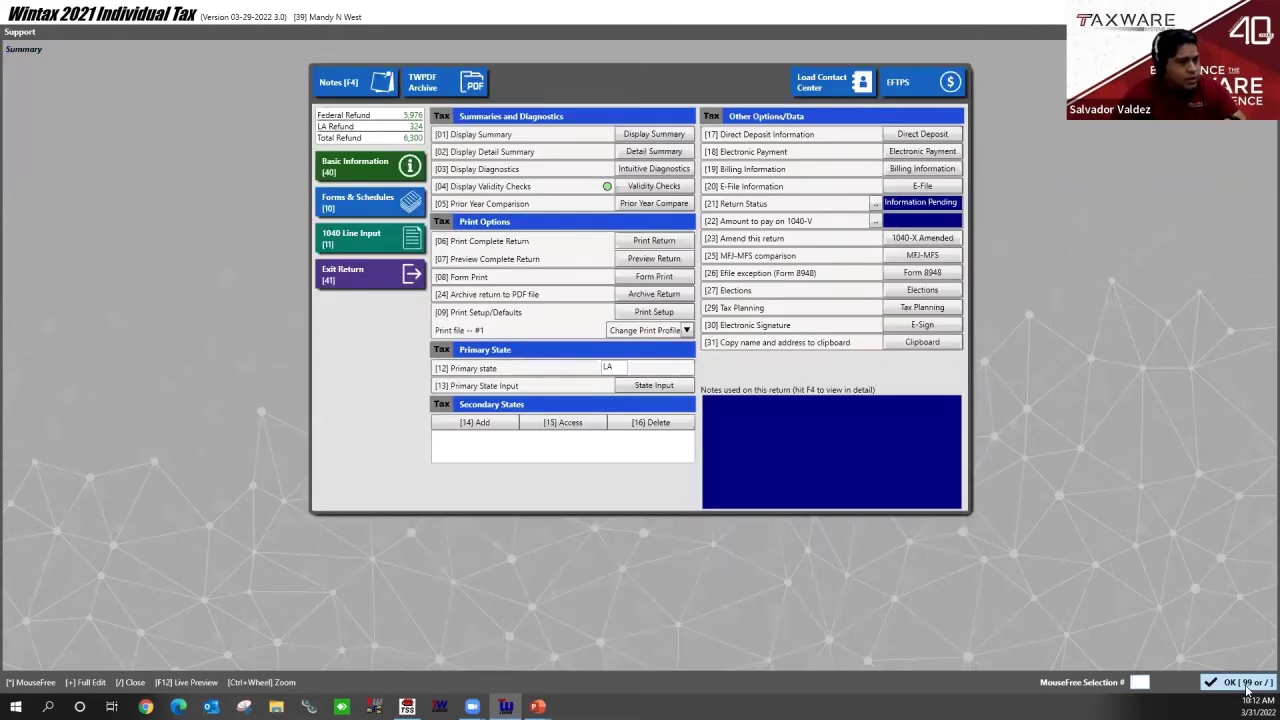
left_click(1247, 684)
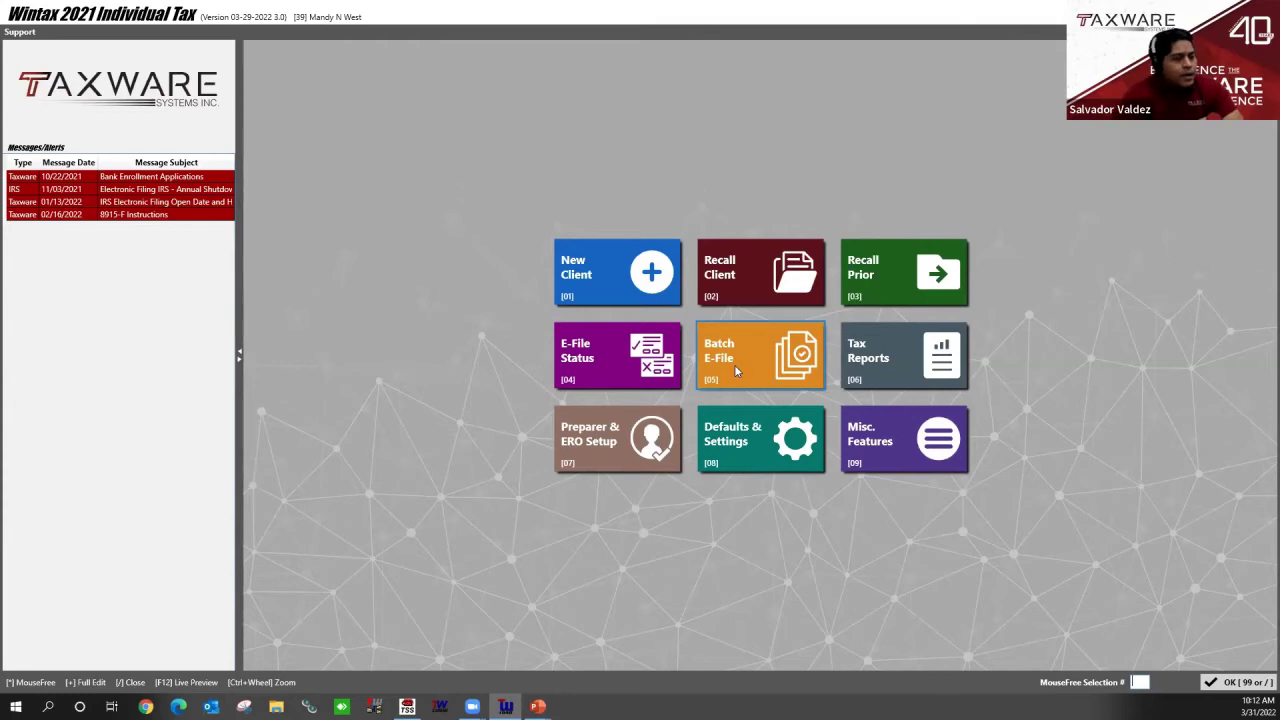
Build the Form 4868 client comparison database from the 21Data current-year path and the Wintax20 ClientData test prior-year path.
left_click(736, 370)
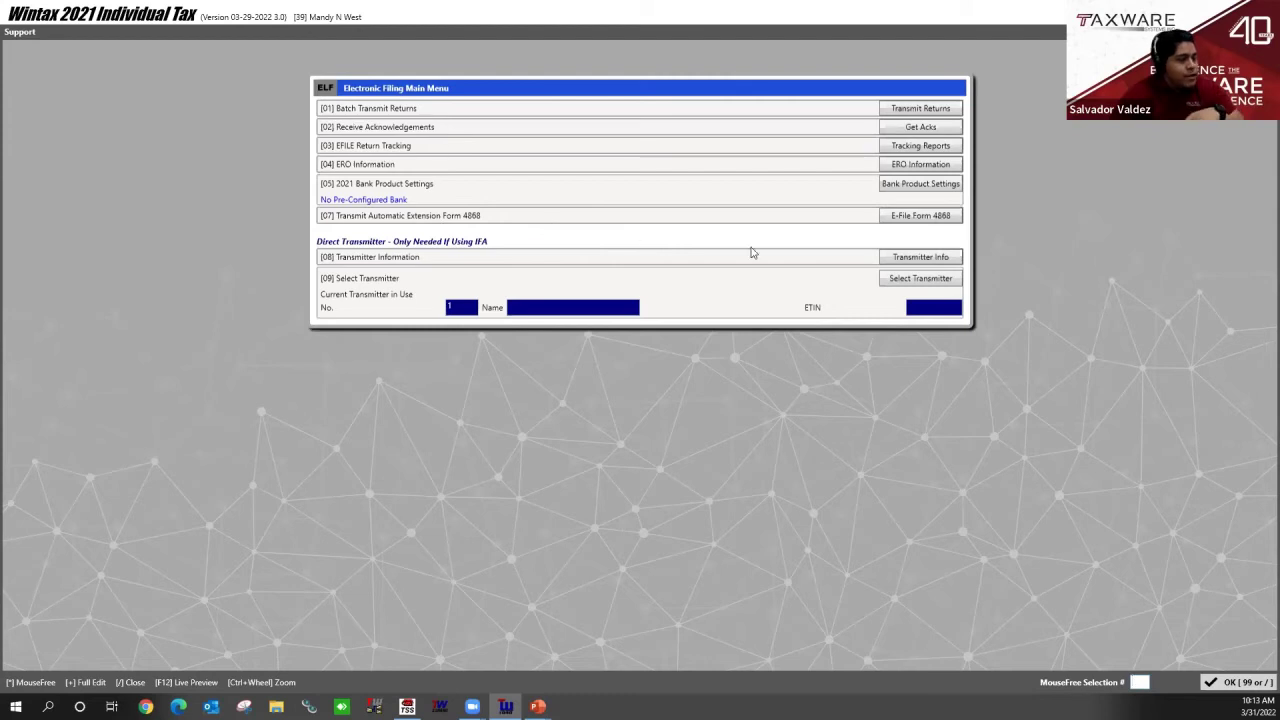
key("Escape")
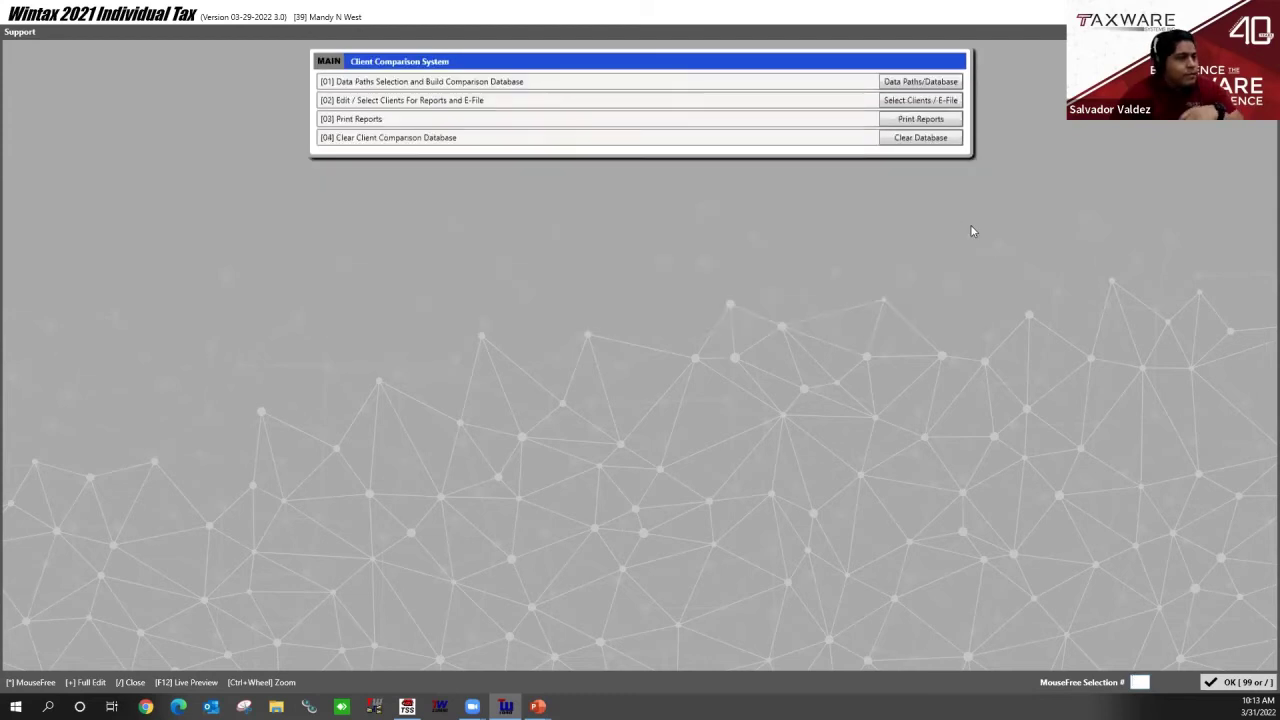
left_click(933, 83)
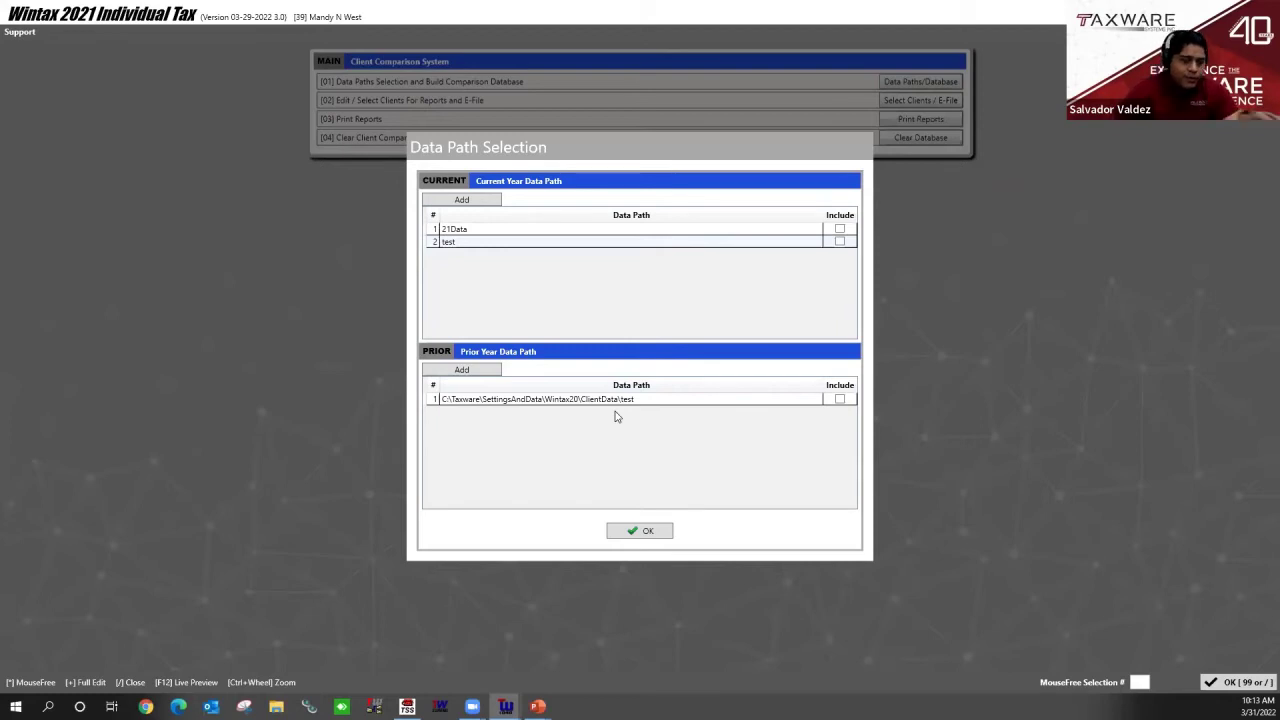
left_click(840, 399)
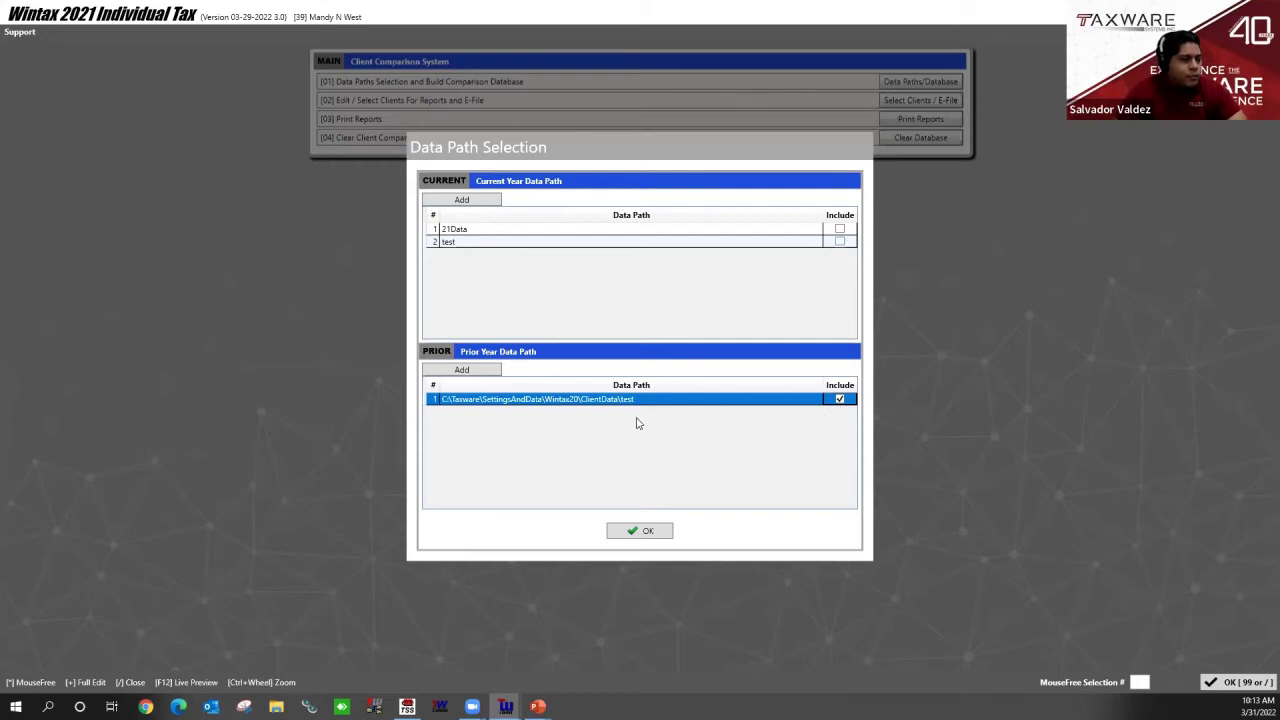
left_click(840, 230)
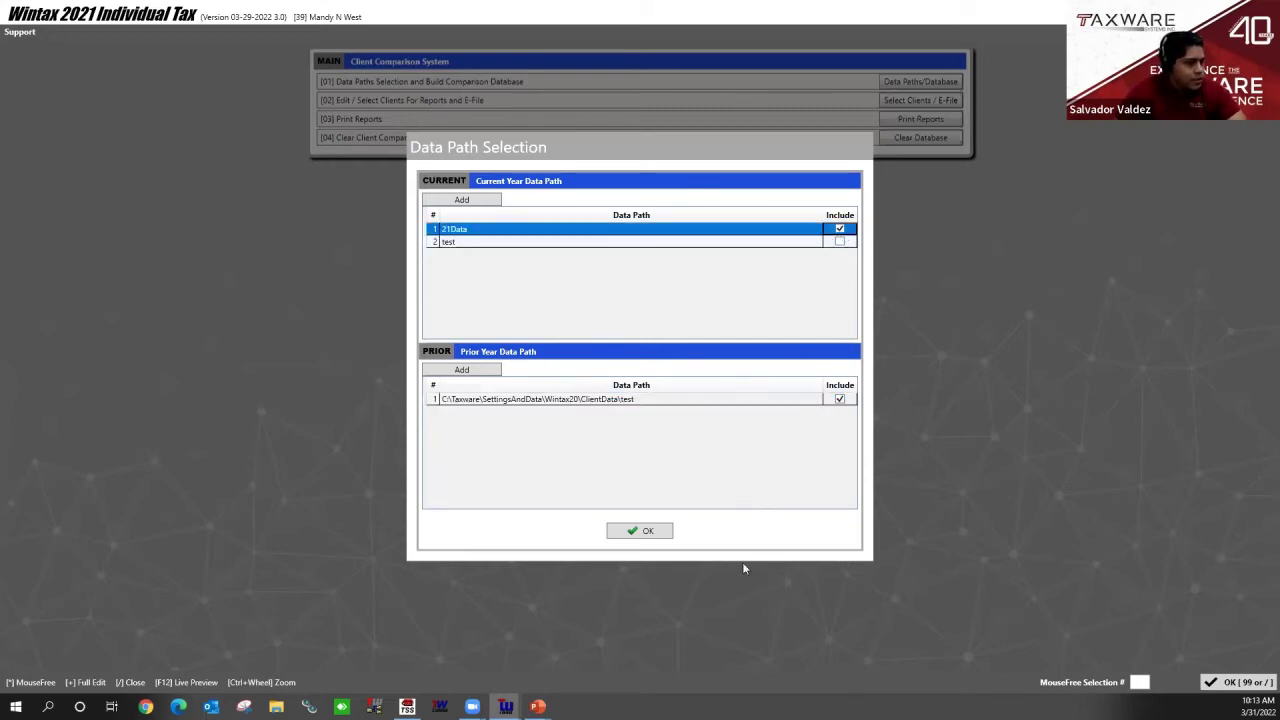
left_click(660, 533)
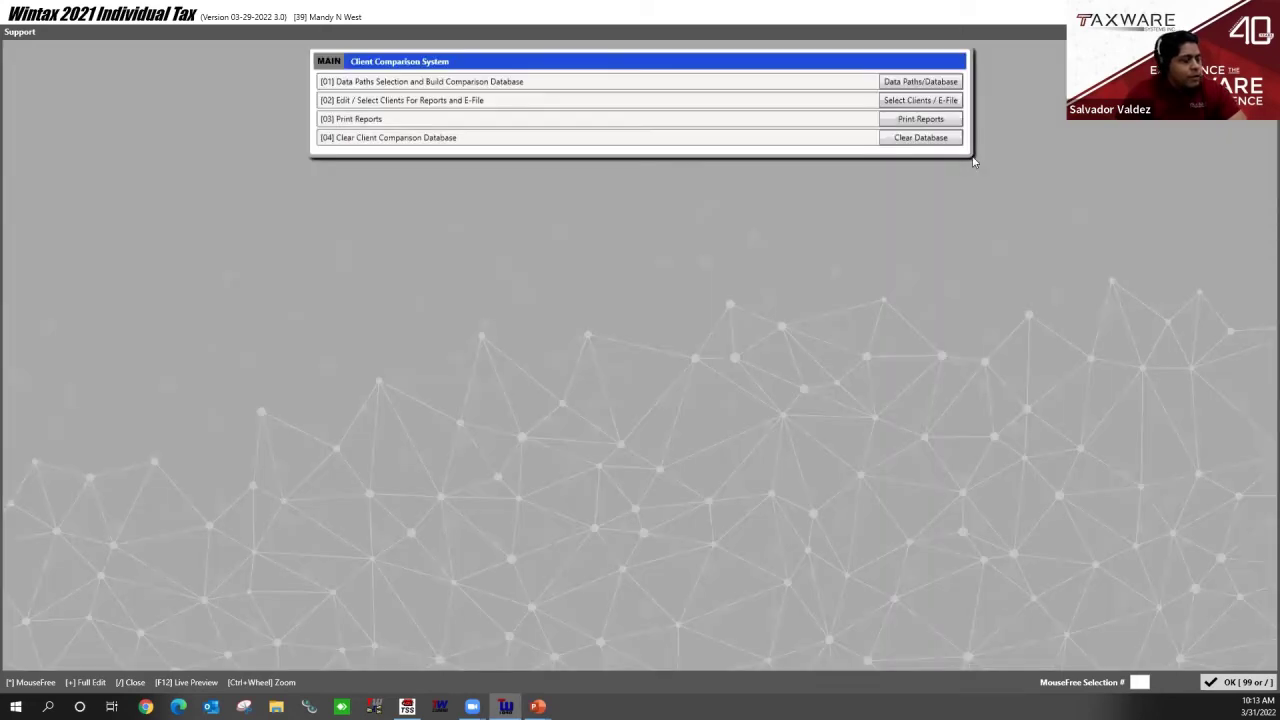
Mark all clients in the comparison list for both printing and e-filing.
left_click(900, 102)
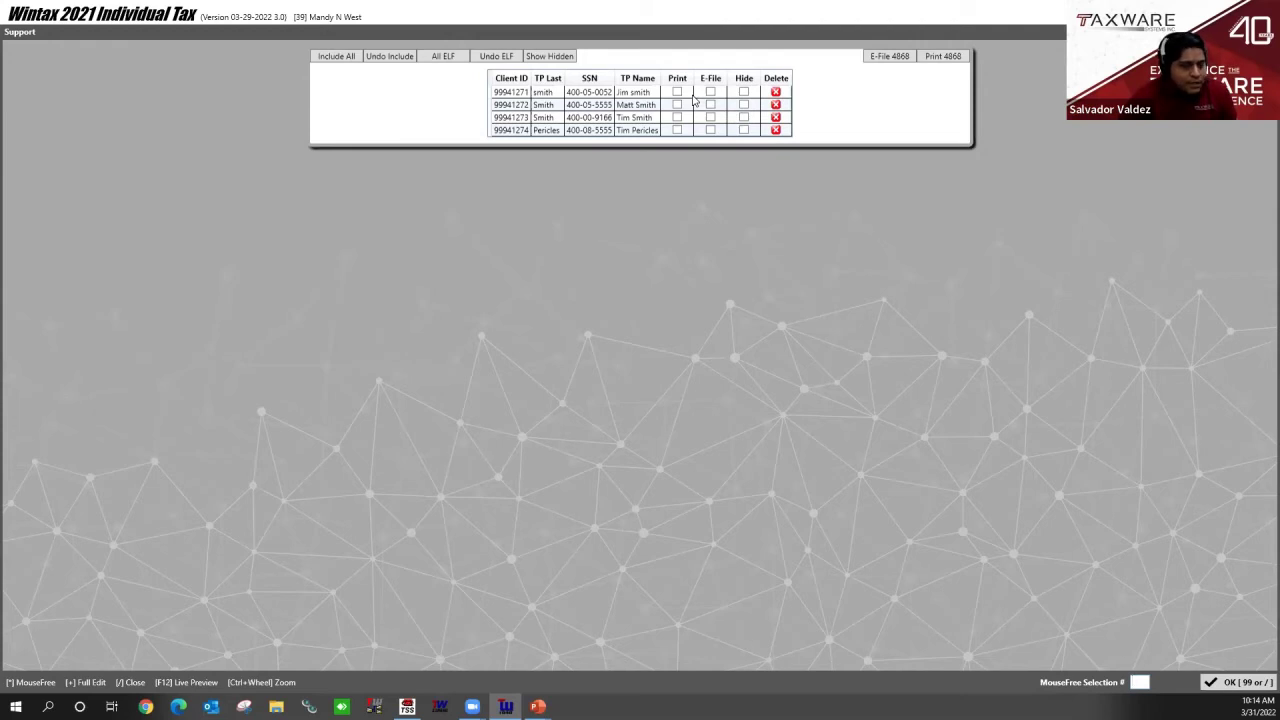
left_click(354, 60)
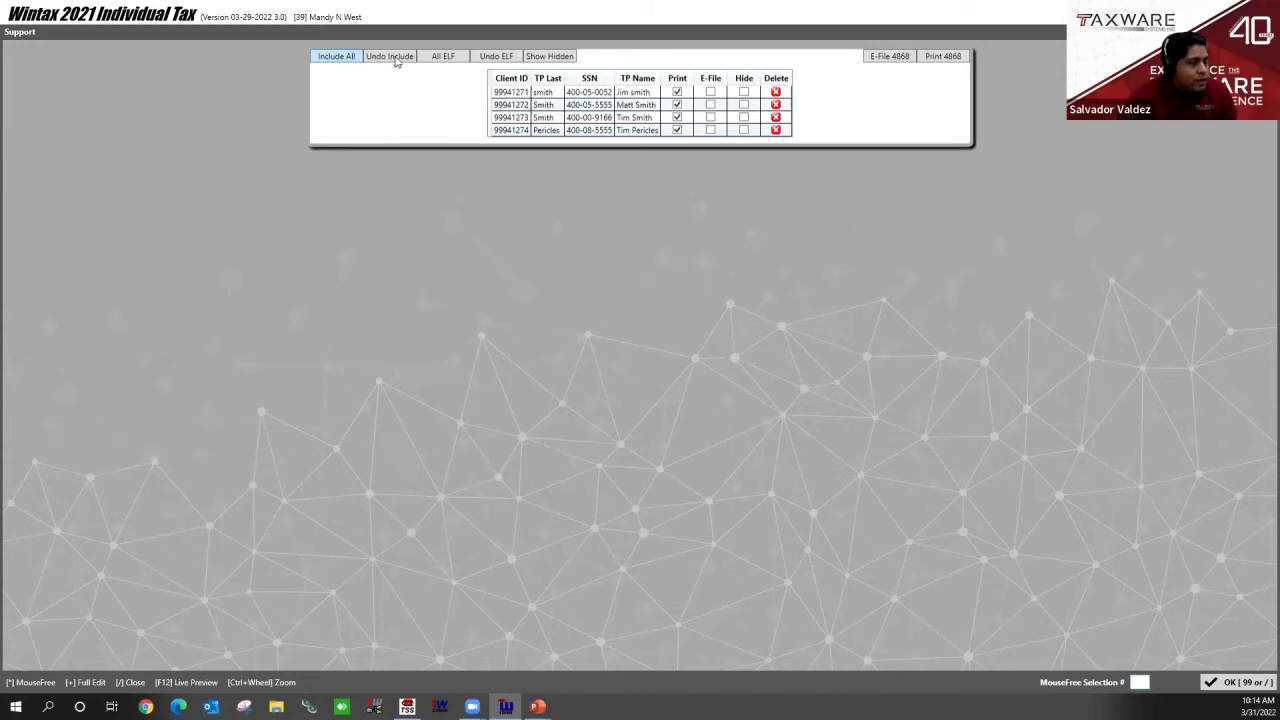
left_click(435, 58)
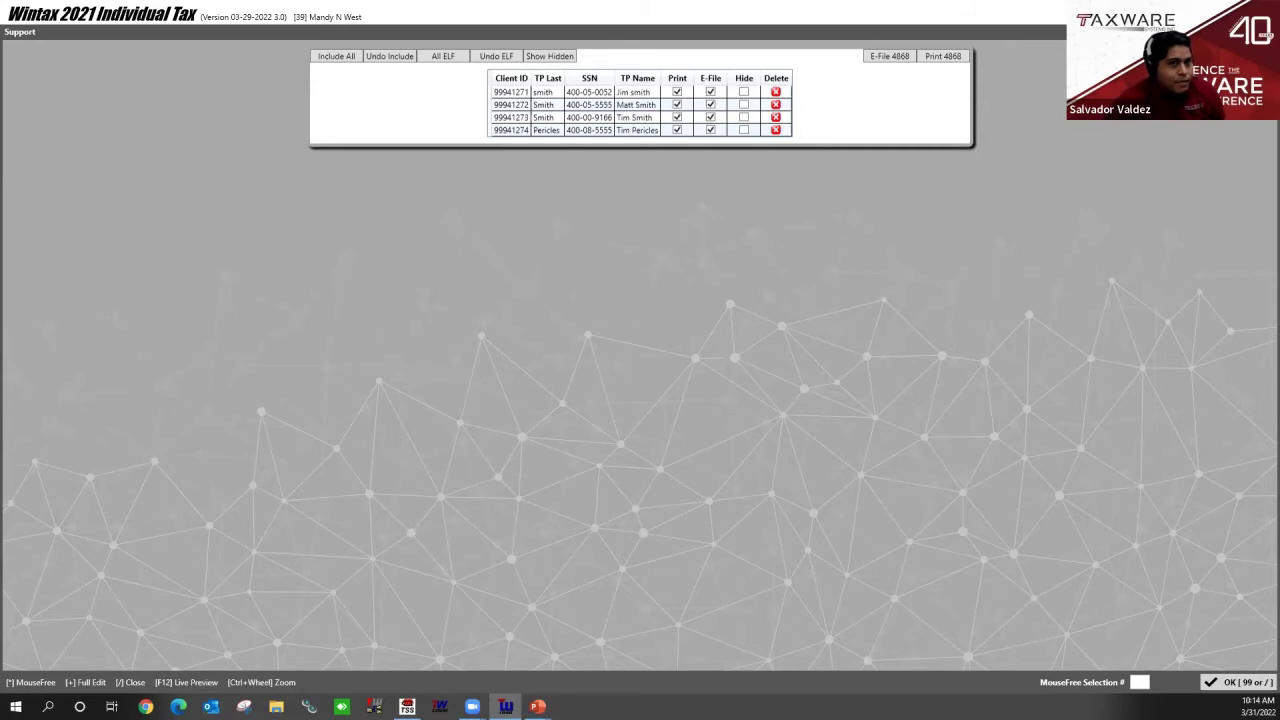
scroll(731, 383, "up", 3, "ctrl")
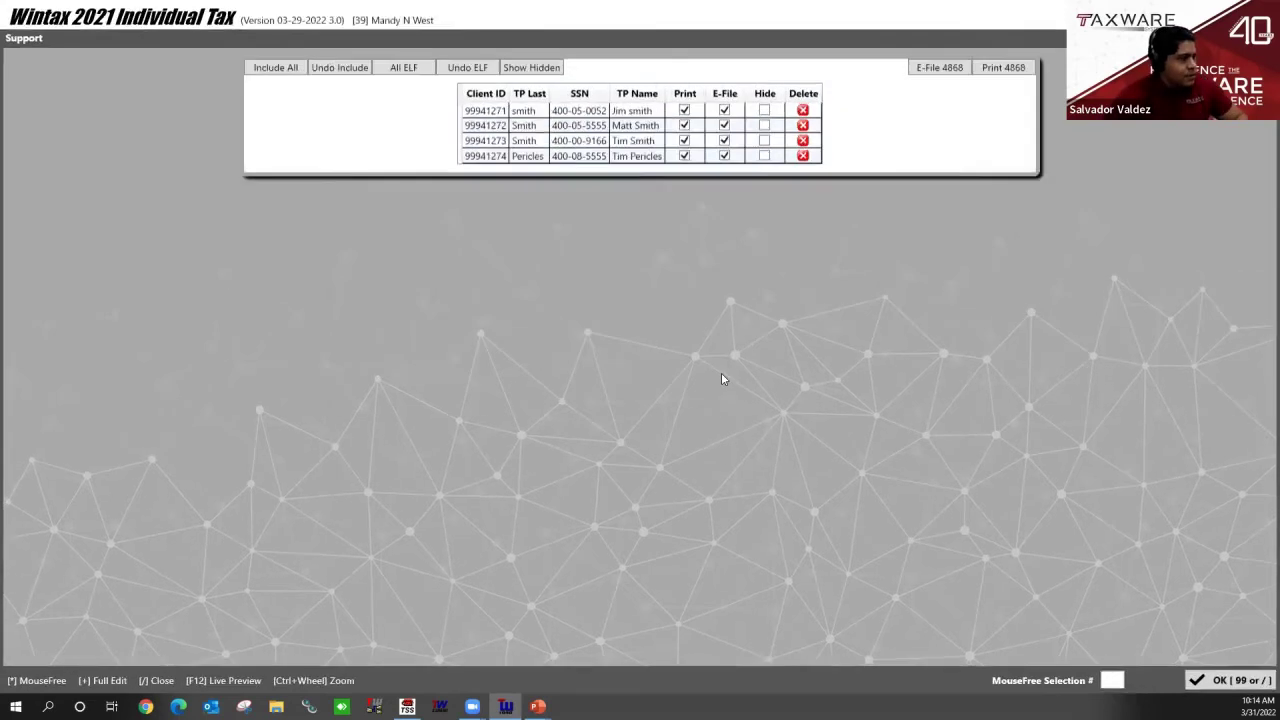
scroll(722, 378, "up", 1, "ctrl")
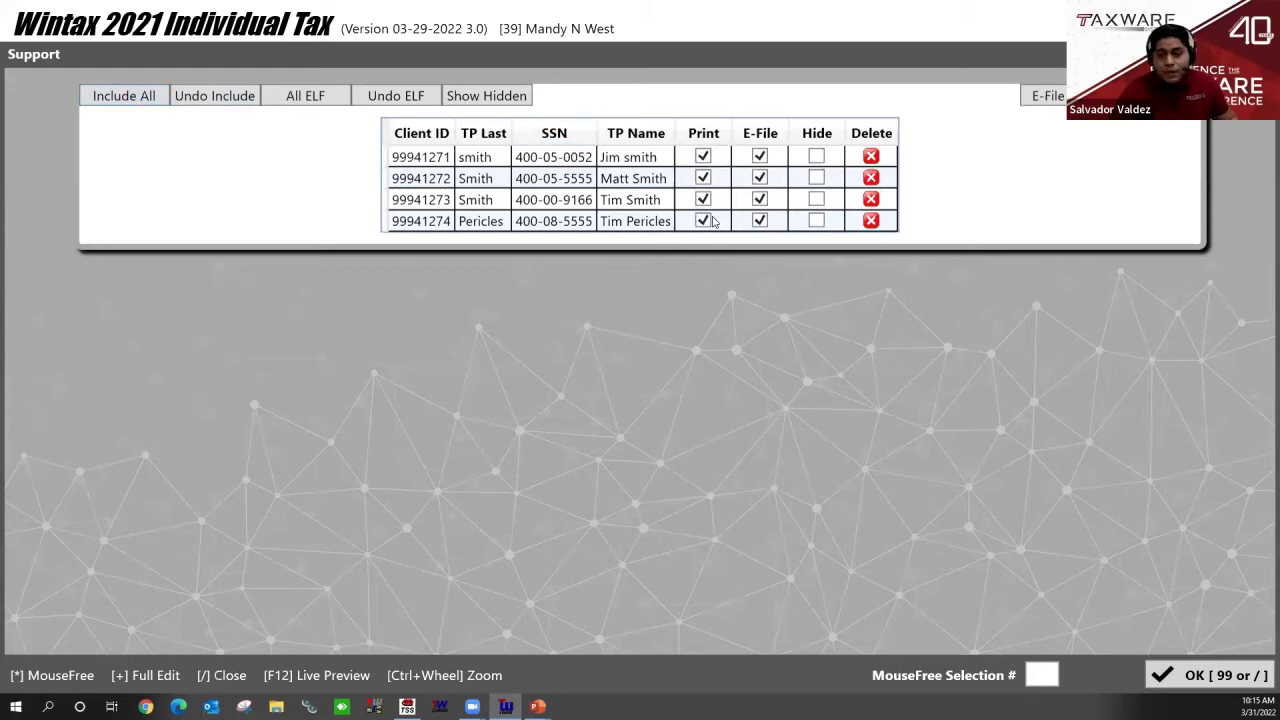
Clear the print selection for all clients, then try individual print marks on the second and third clients and remove them.
left_click(228, 105)
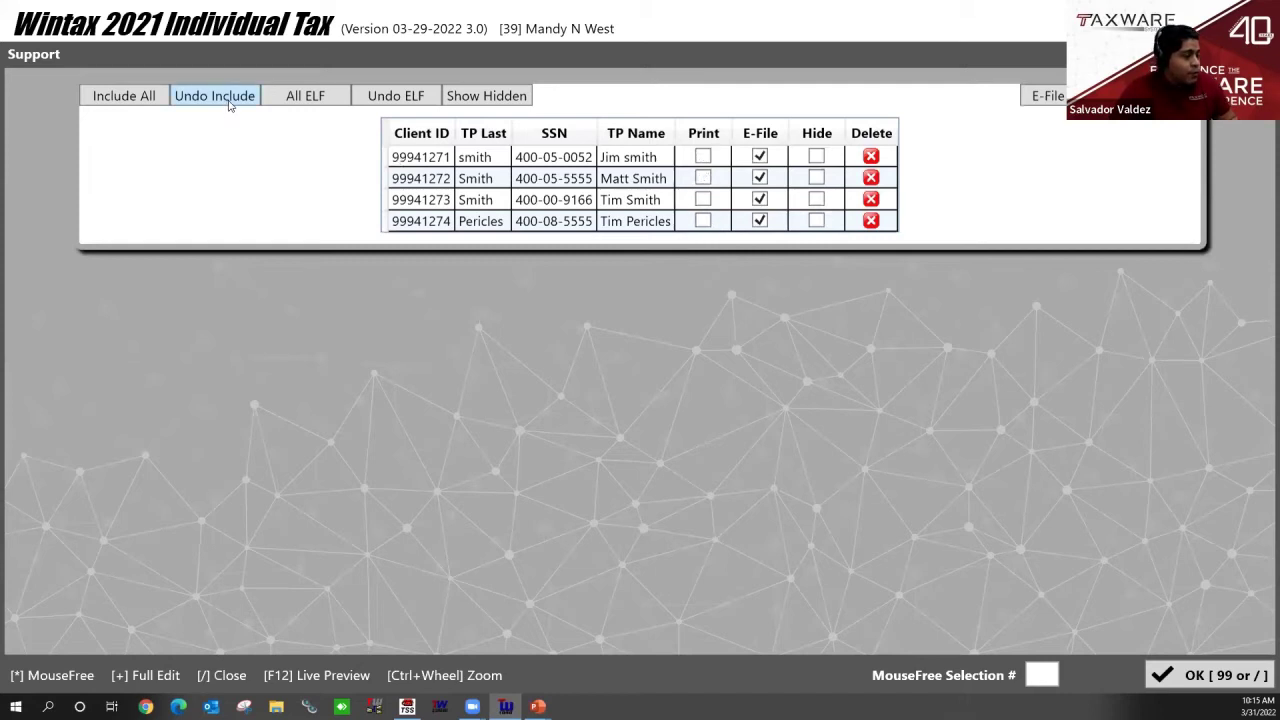
left_click(703, 178)
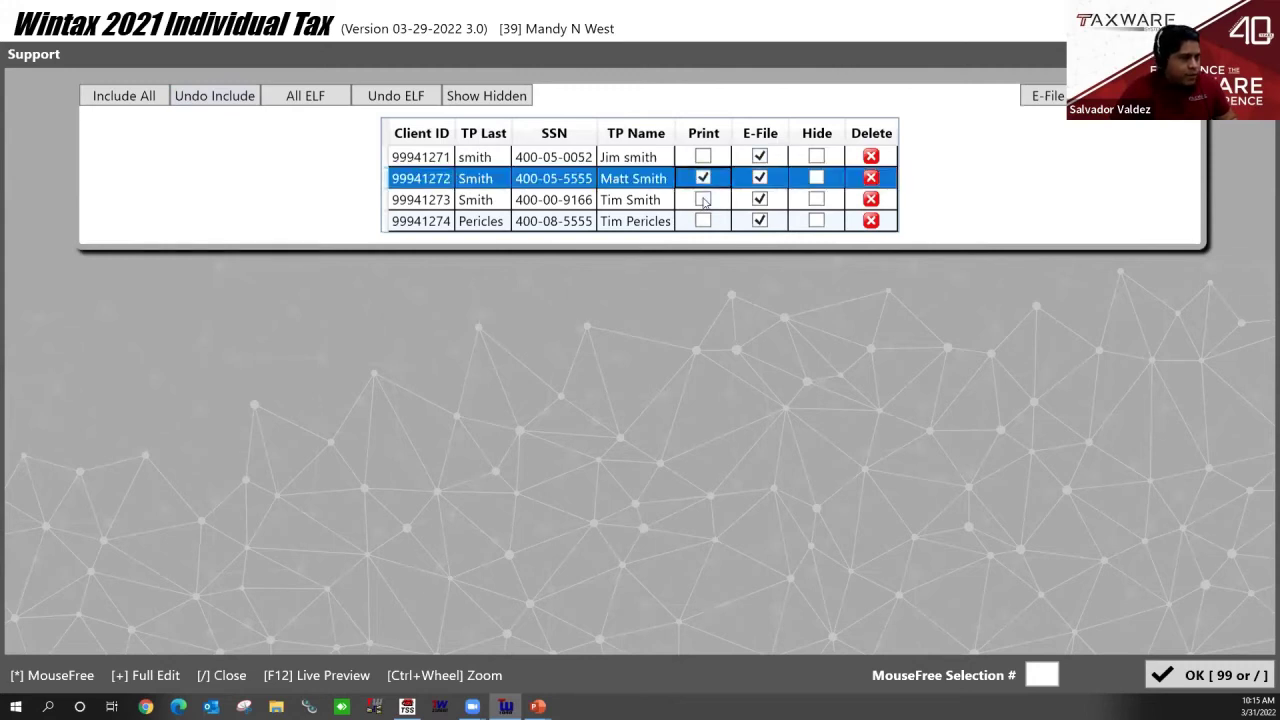
left_click(703, 199)
left_click(703, 178)
left_click(703, 199)
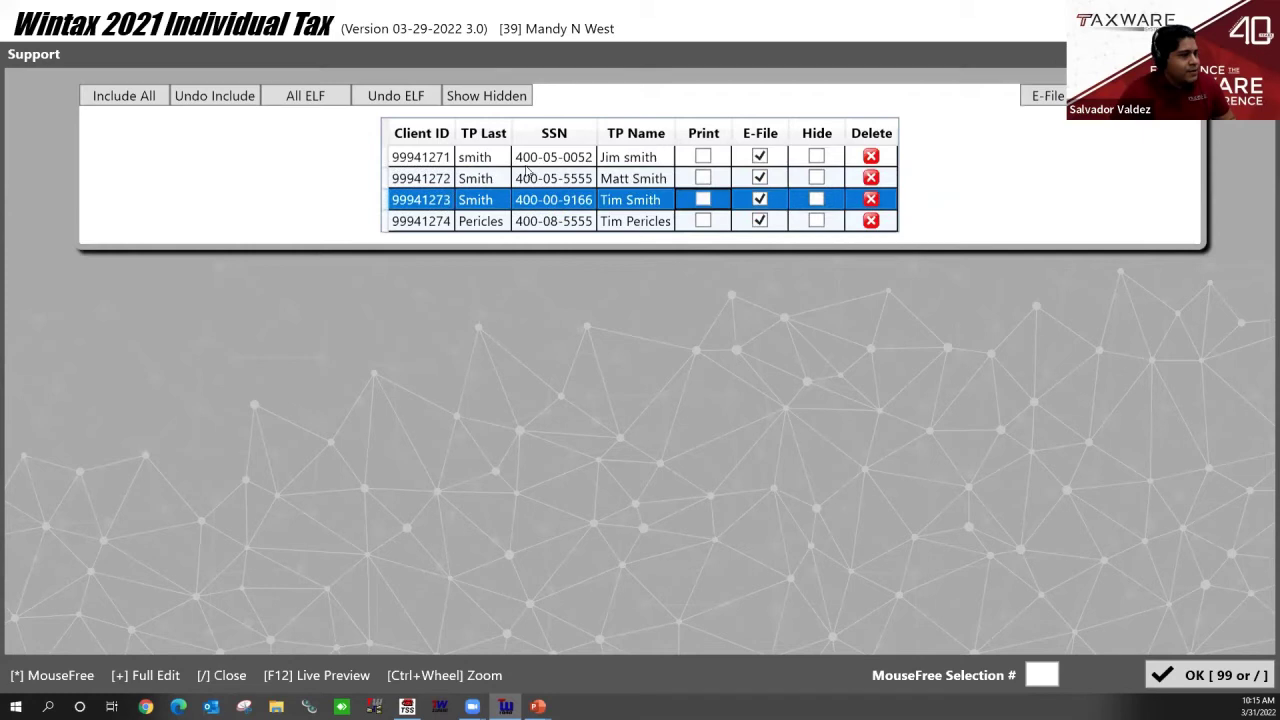
Include all listed clients for e-filing, and return to the main menu.
left_click(318, 106)
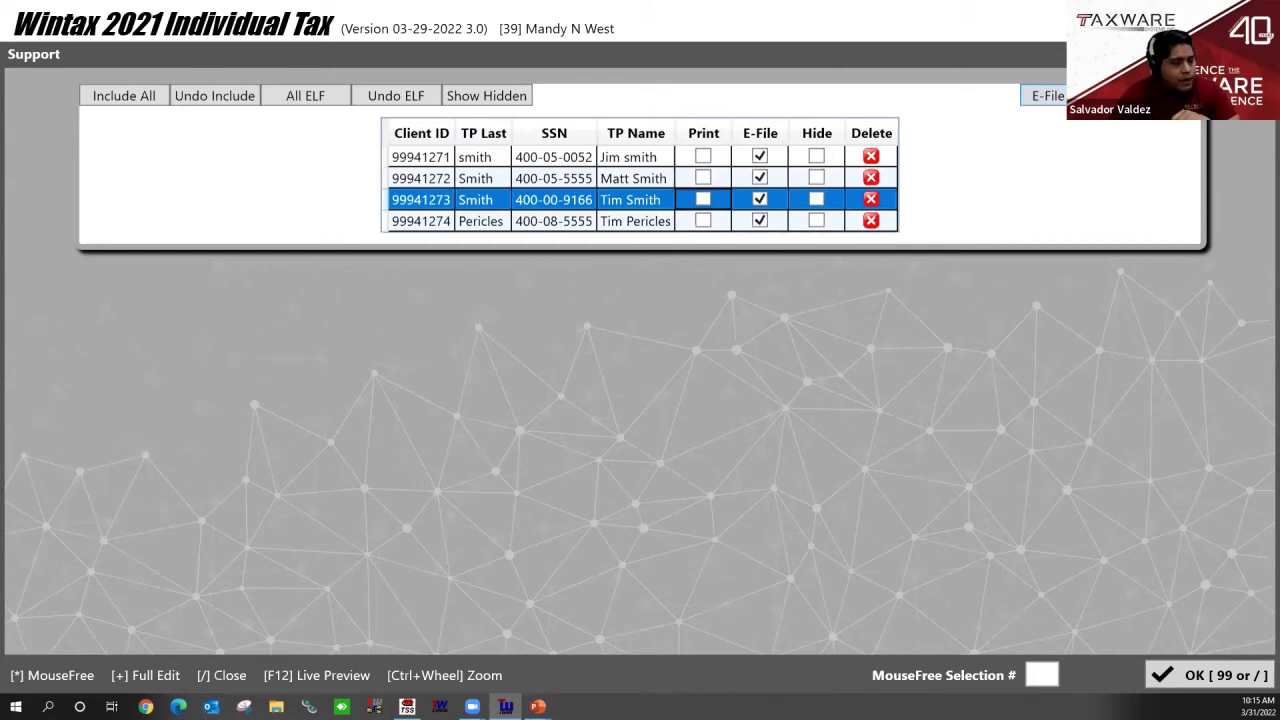
left_click(1162, 674)
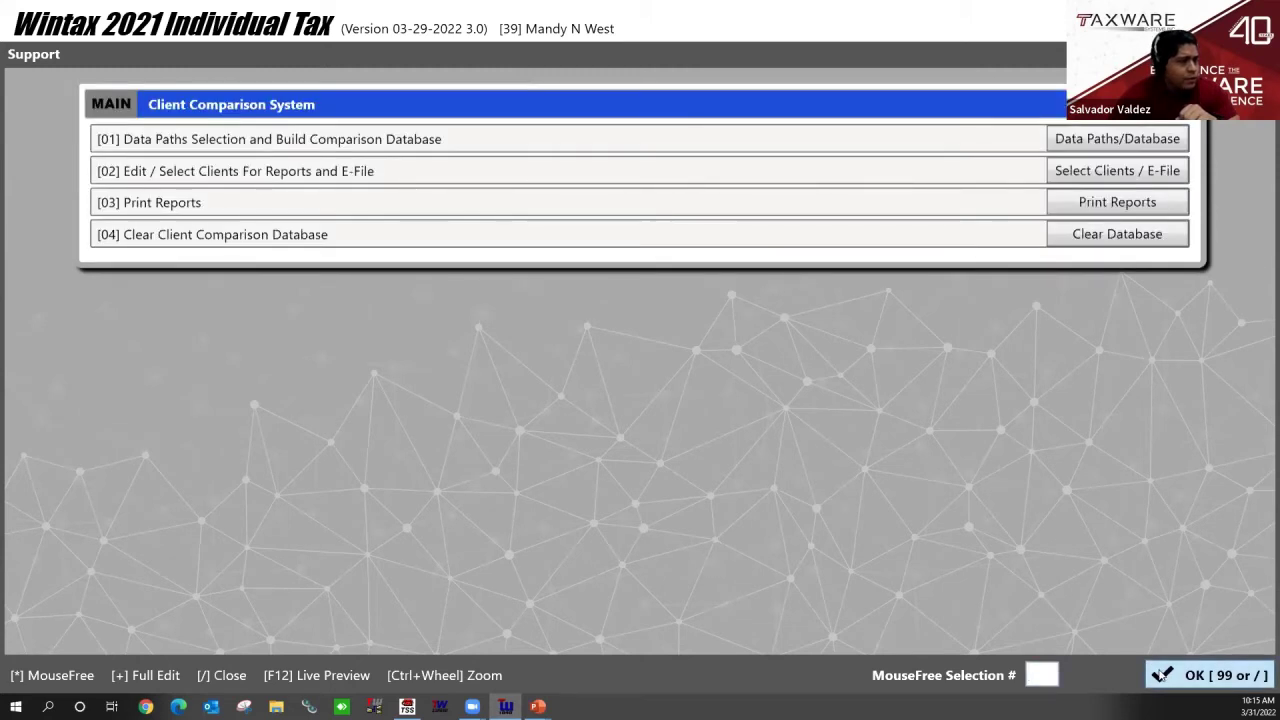
left_click(1162, 674)
key("slash")
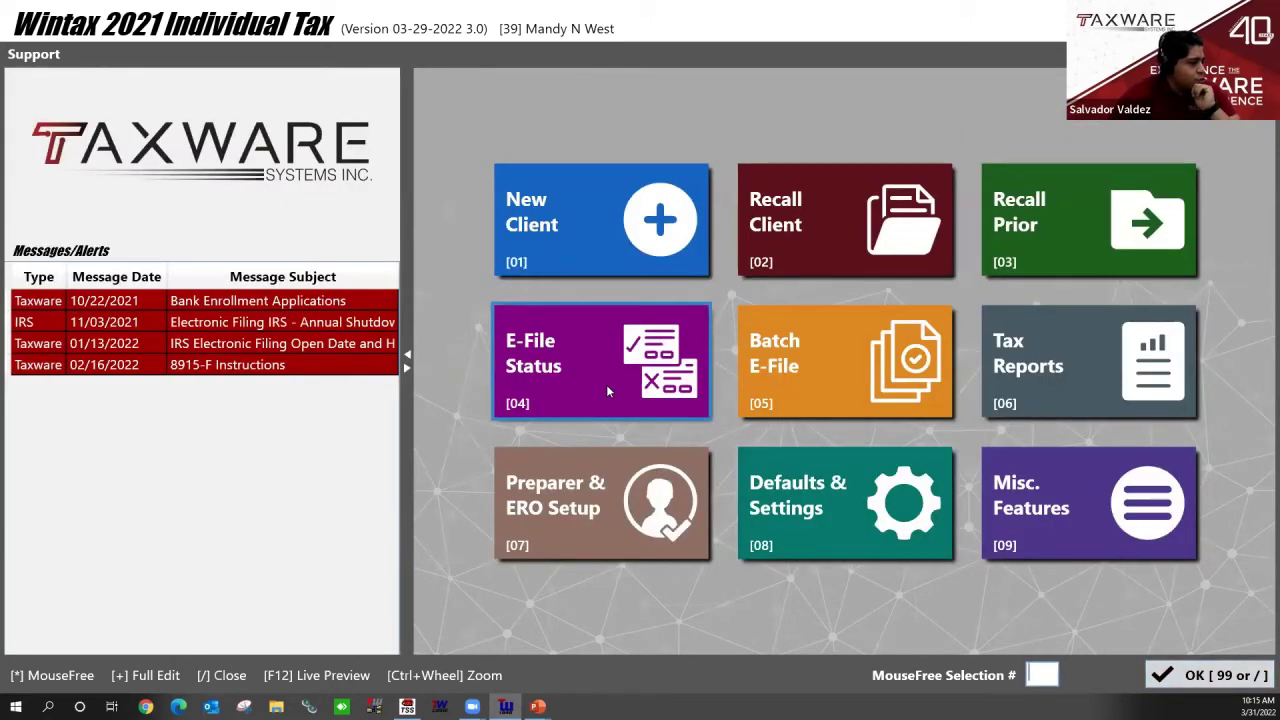
View the submission ID of the first return awaiting acknowledgement in the e-file status list, and return to the main menu.
left_click(607, 388)
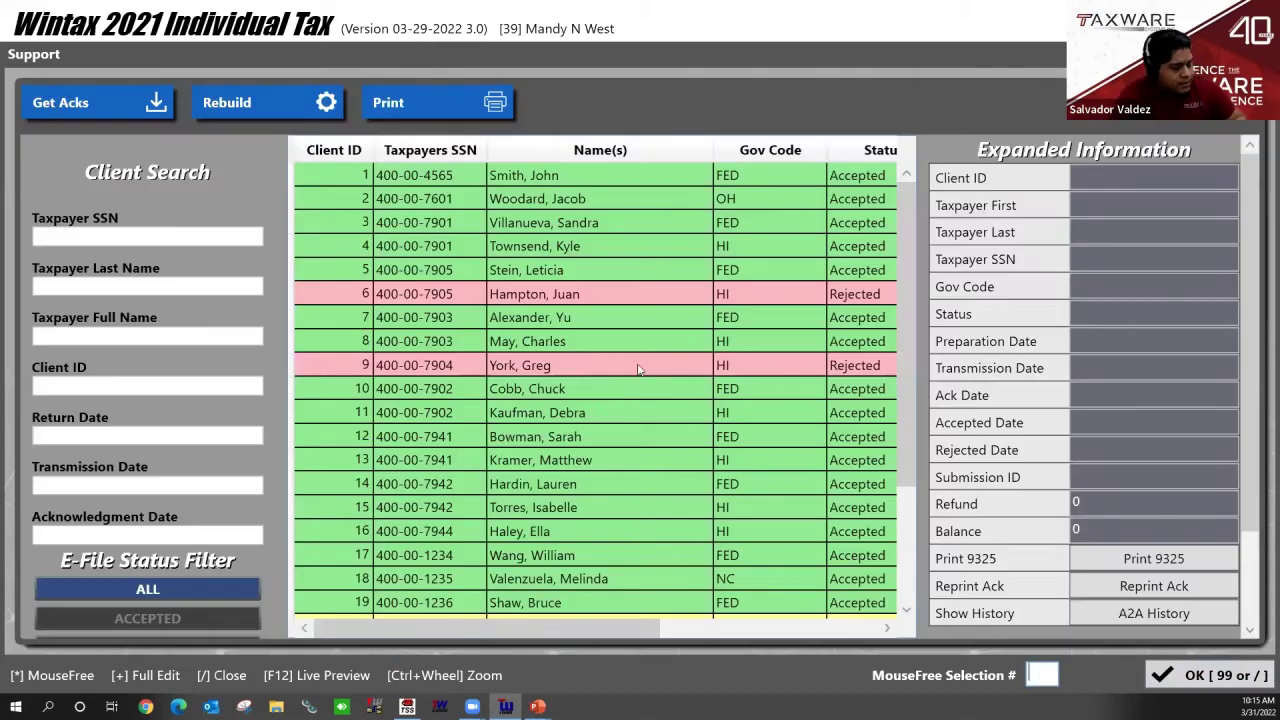
scroll(638, 370, "down", 3)
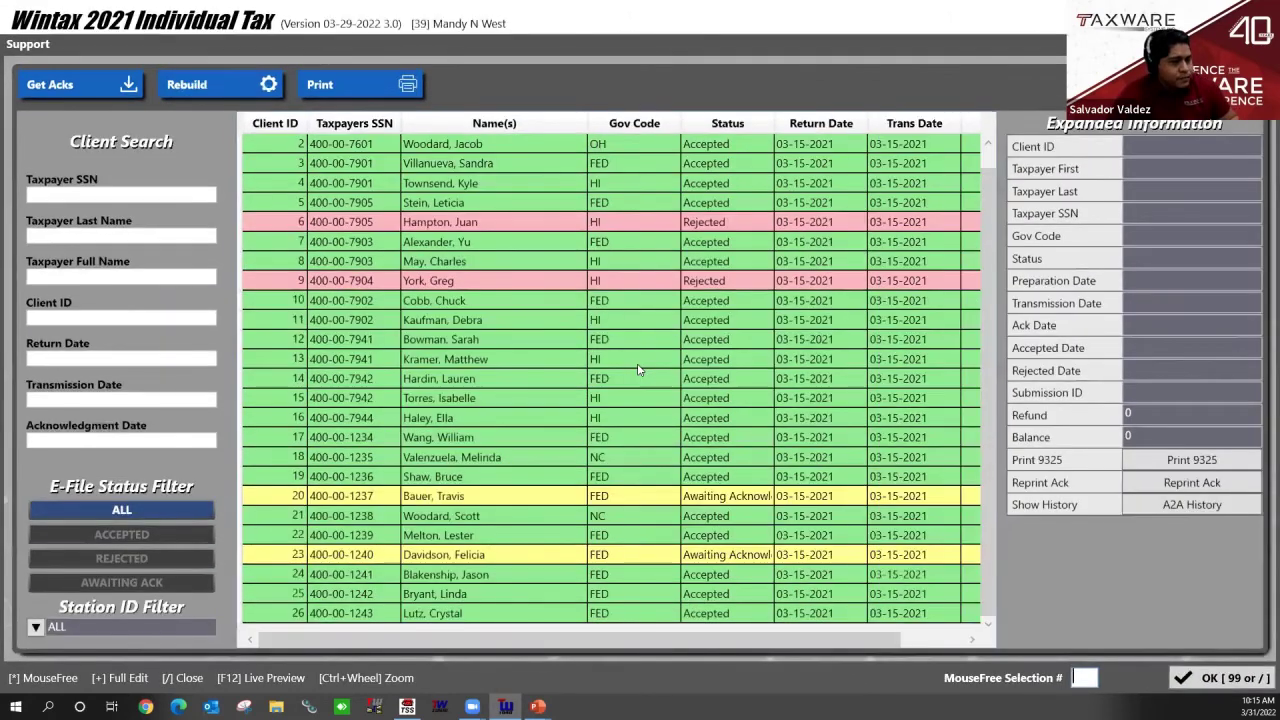
scroll(638, 370, "down", 1)
left_click(698, 485)
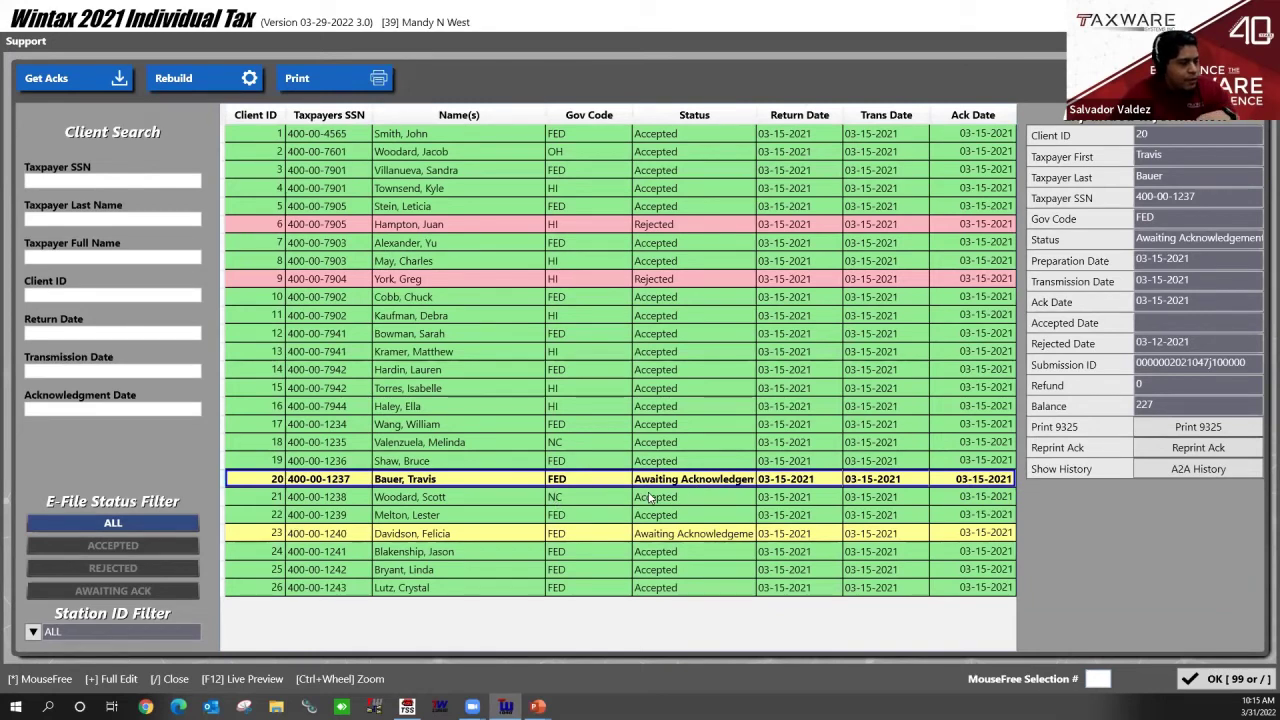
double_click(1245, 366)
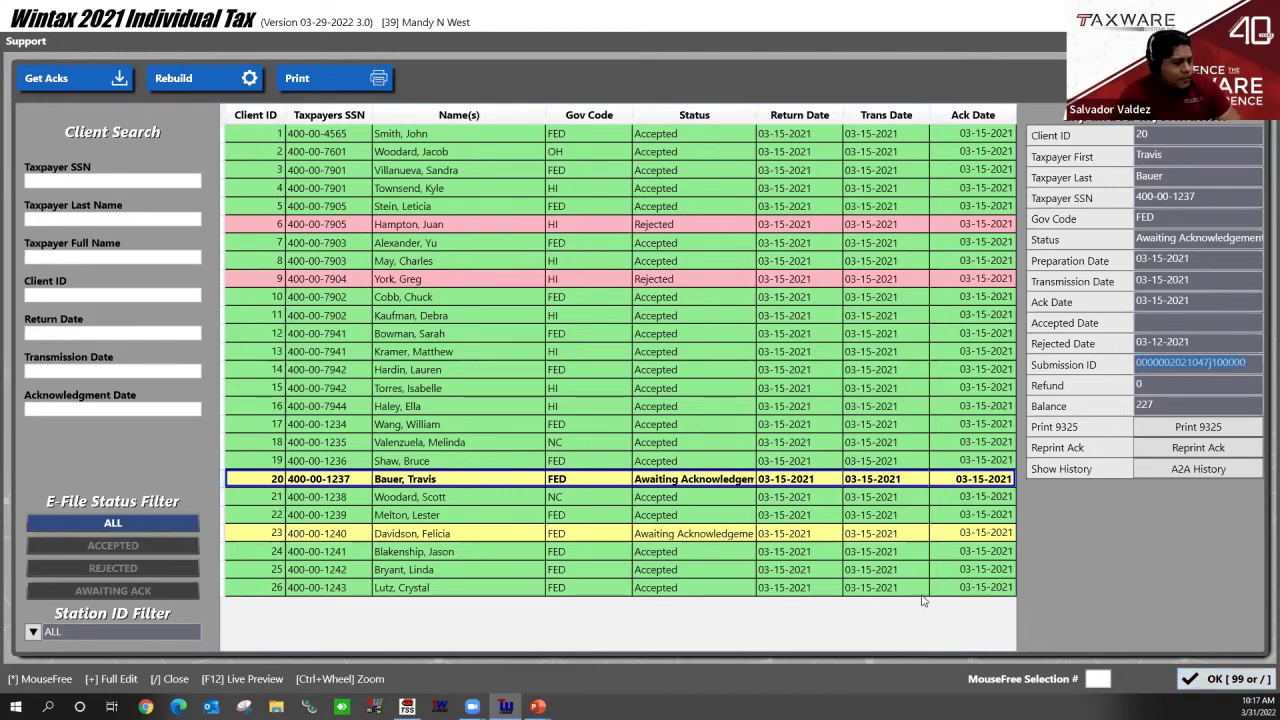
left_click(1215, 682)
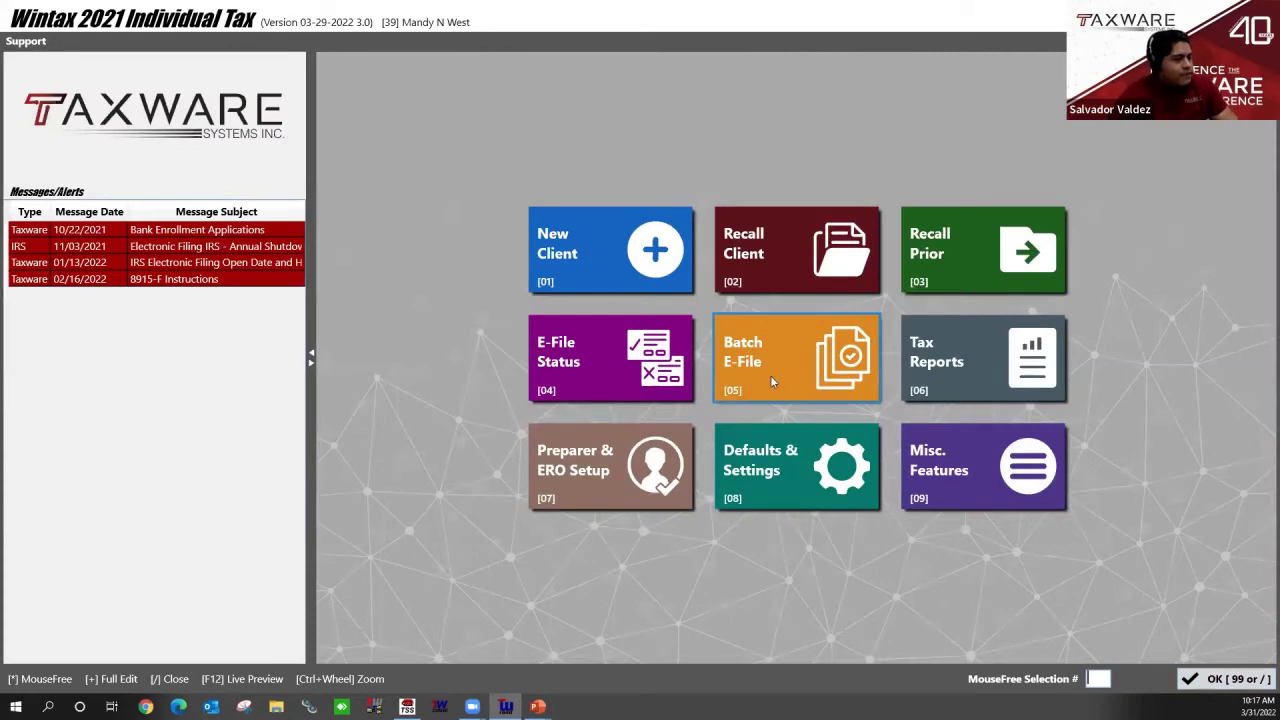
Rebuild the Form 4868 comparison database, including the 21Data current-year path and the Wintax20 test prior-year path.
left_click(772, 375)
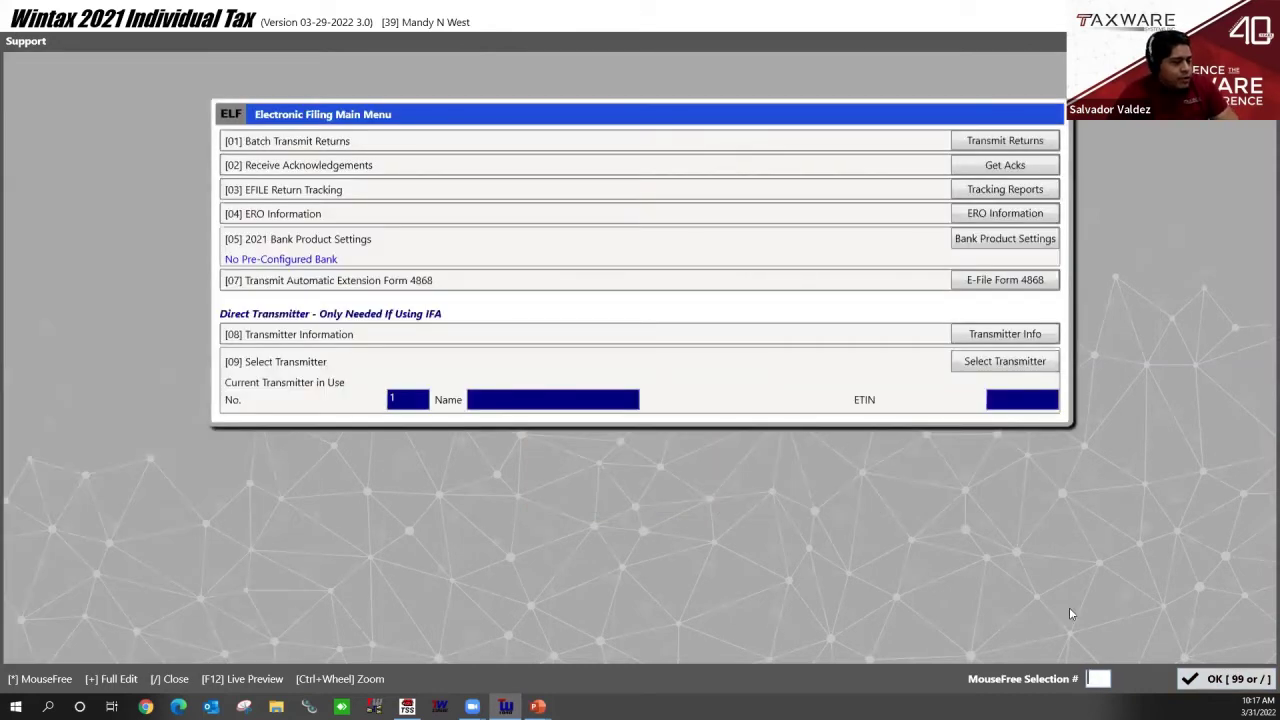
left_click(975, 285)
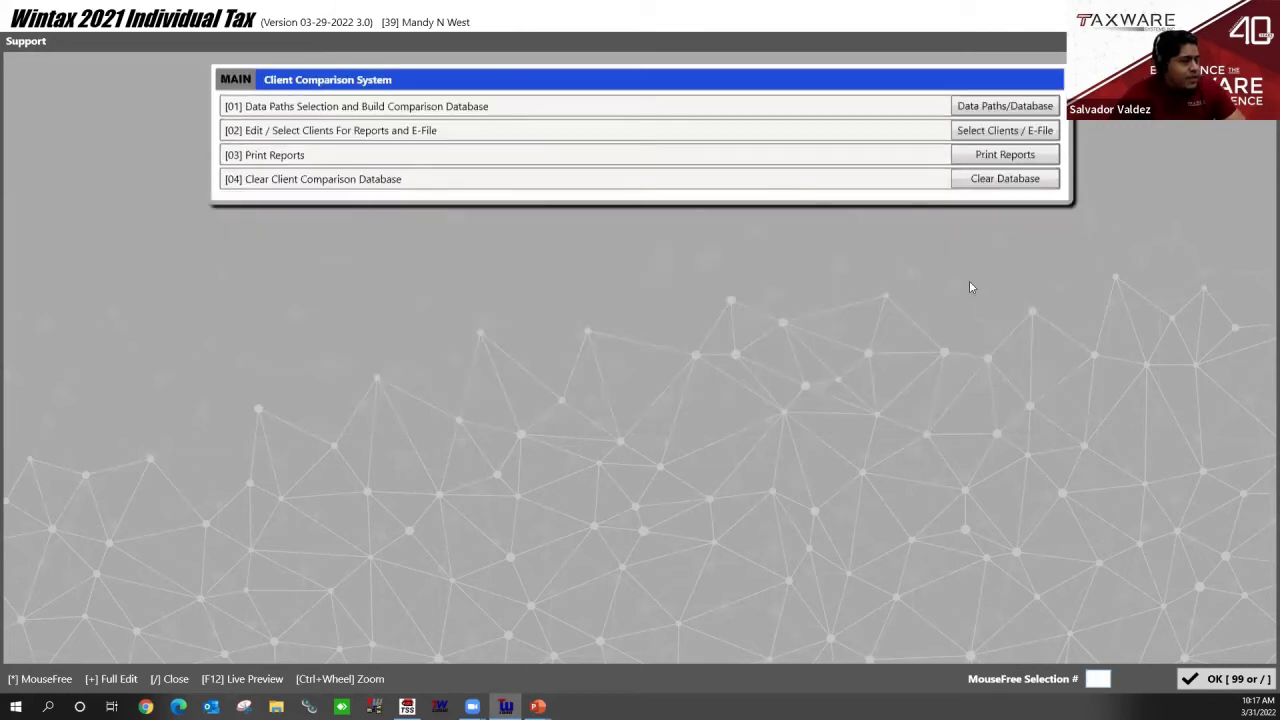
left_click(1007, 108)
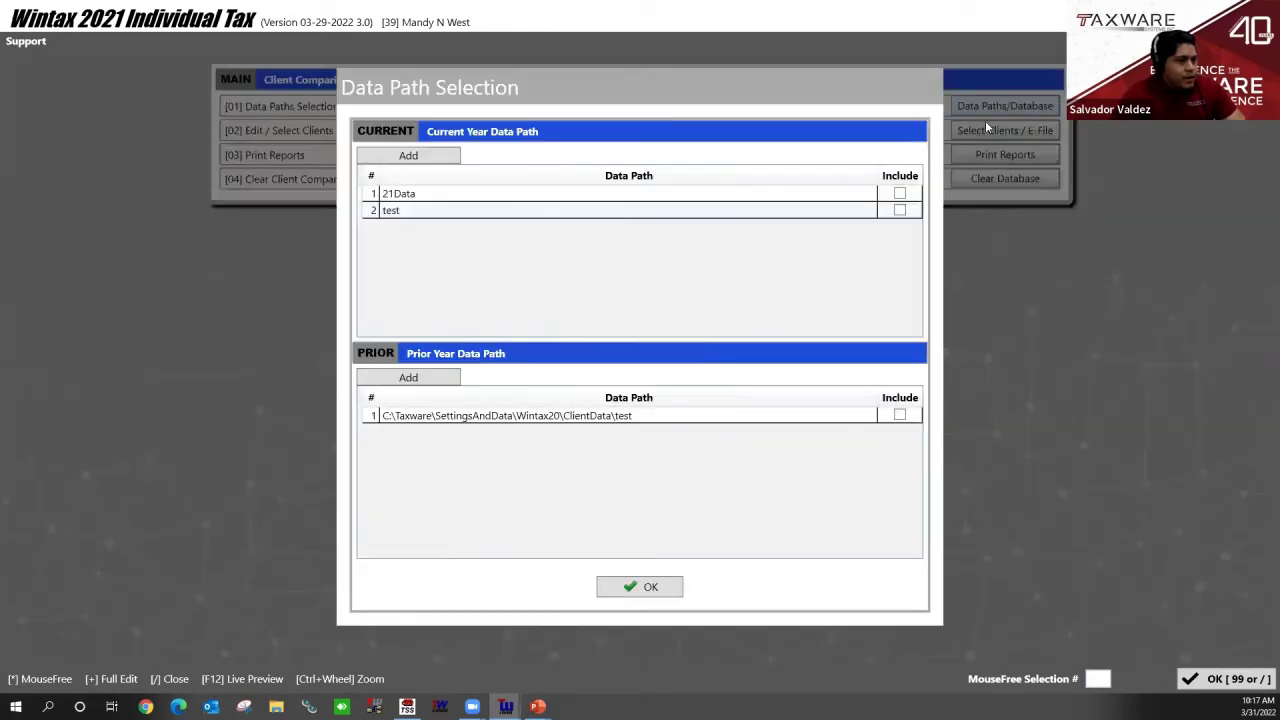
left_click(900, 194)
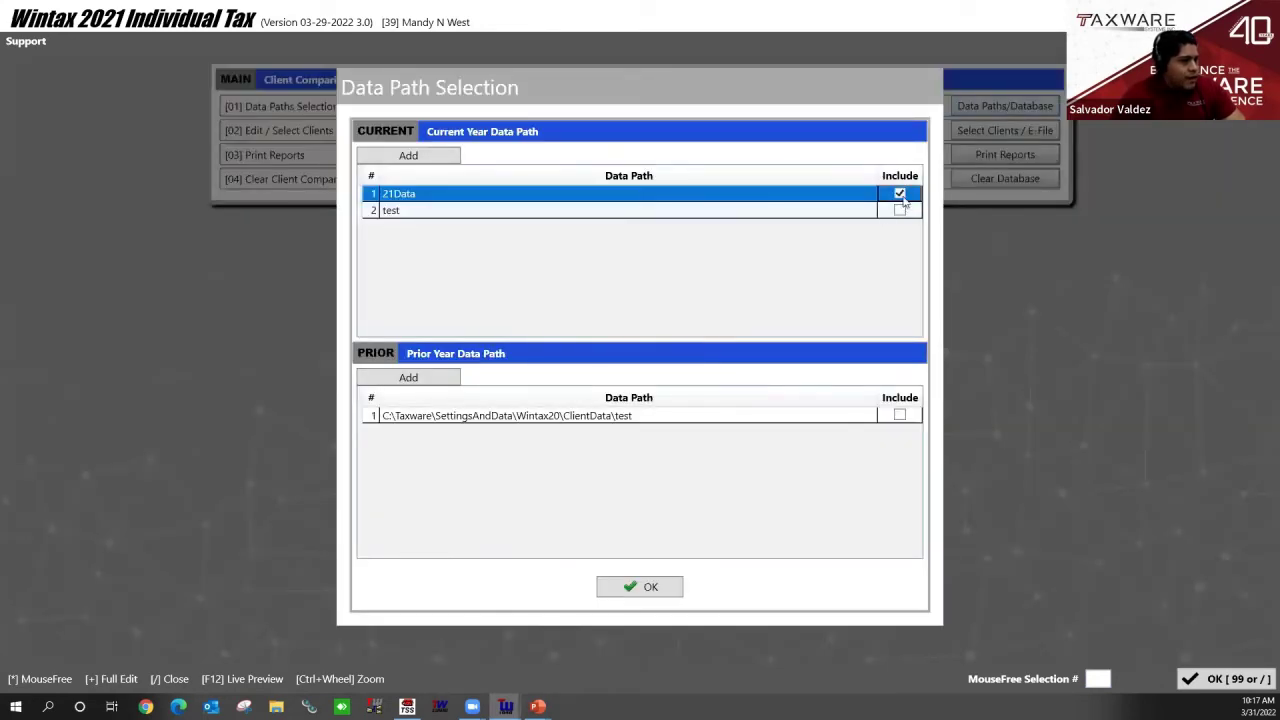
left_click(900, 415)
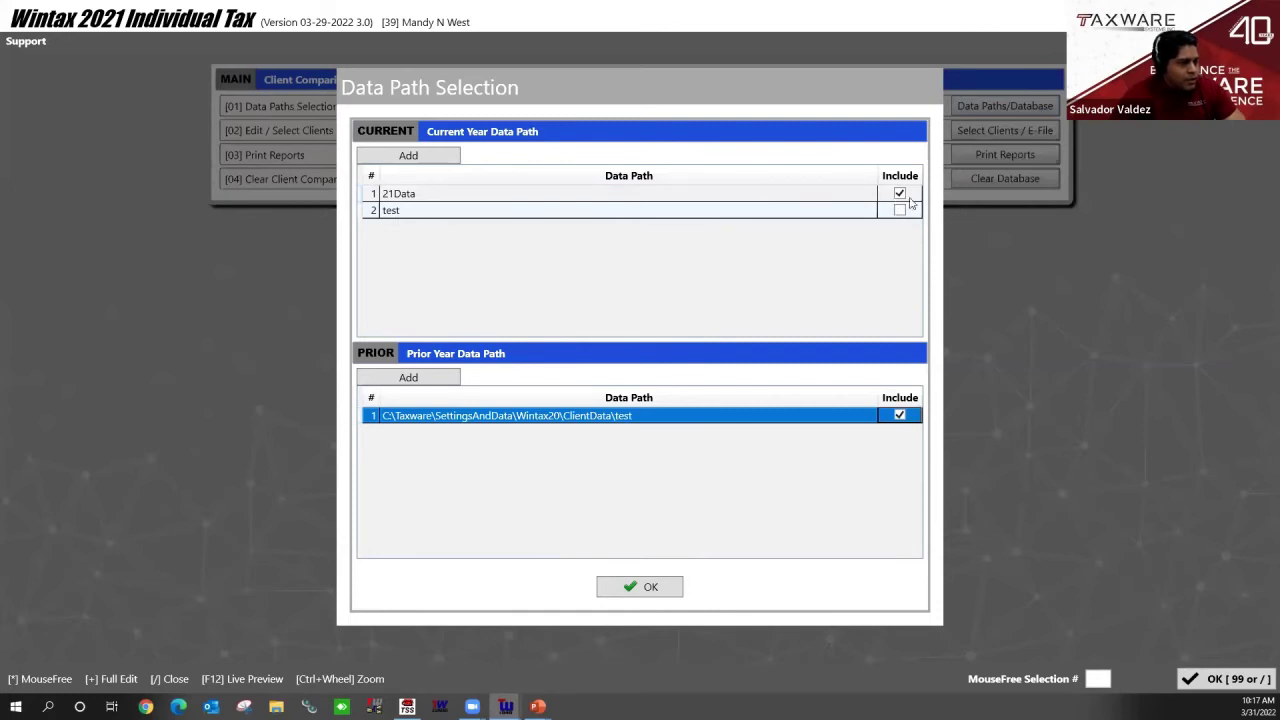
left_click(648, 588)
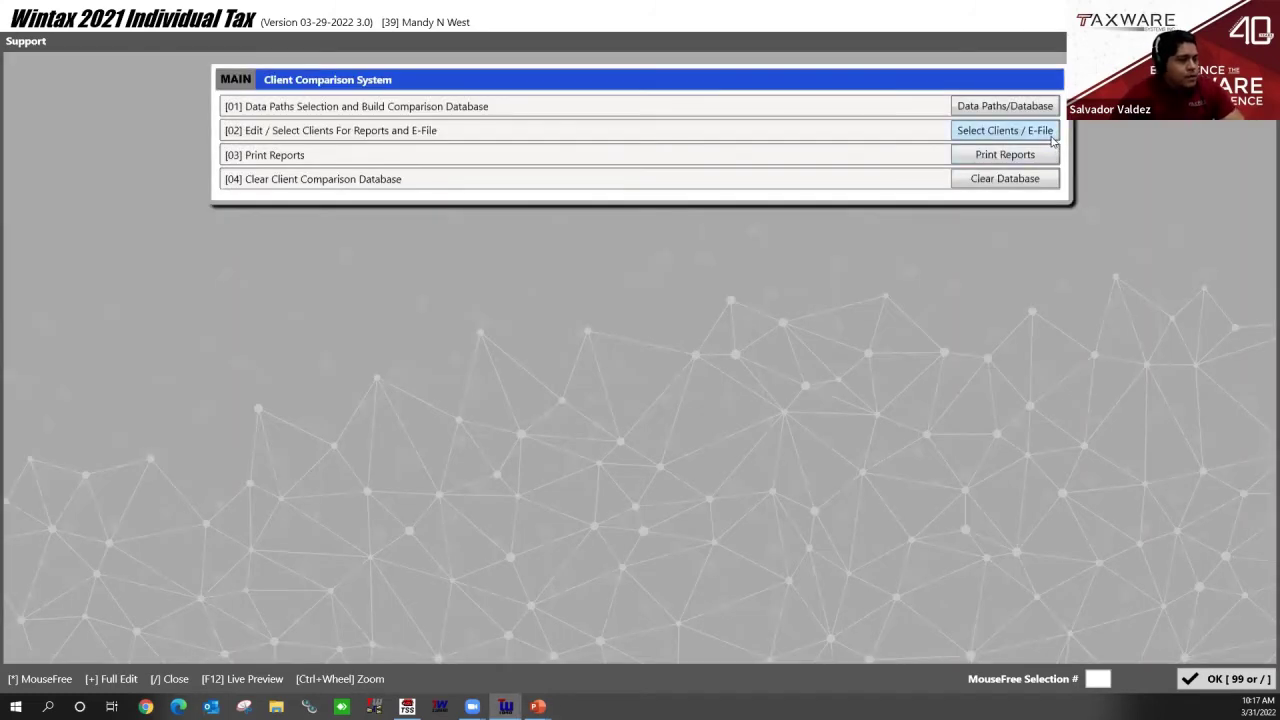
Review the comparison clients' e-file selections and the client compare print options, and return to the main menu.
left_click(1053, 141)
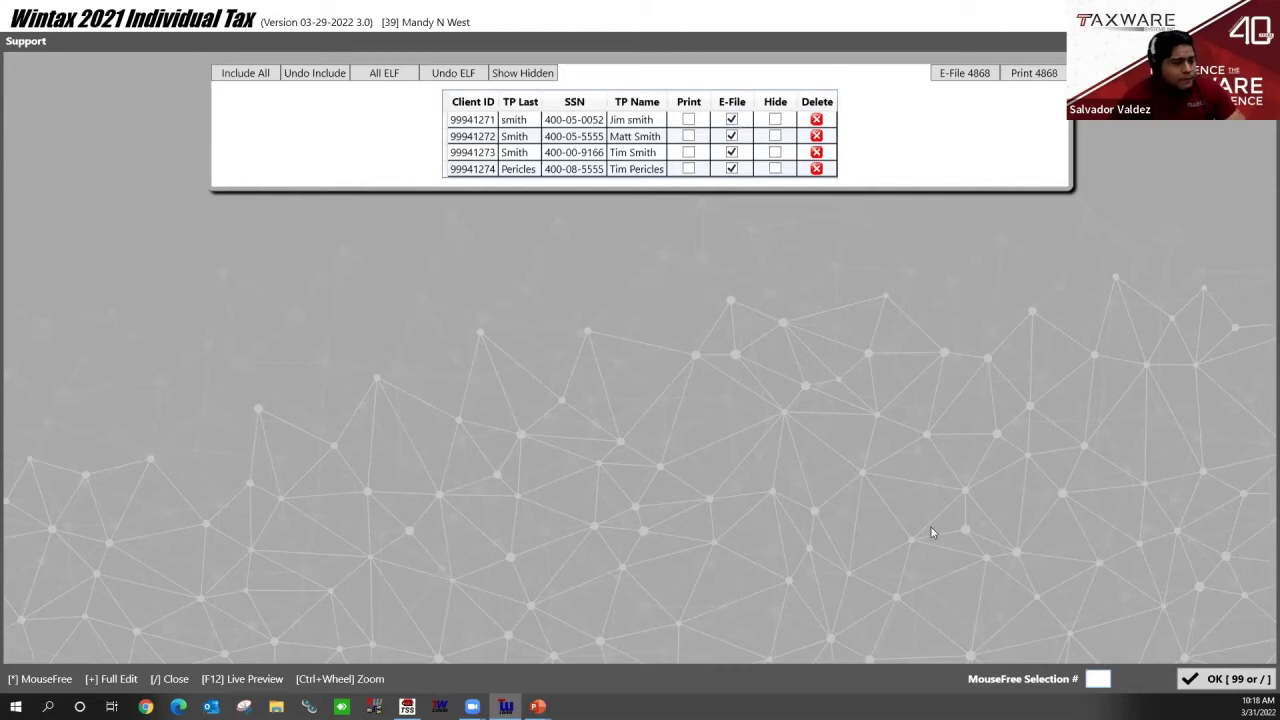
left_click(1202, 678)
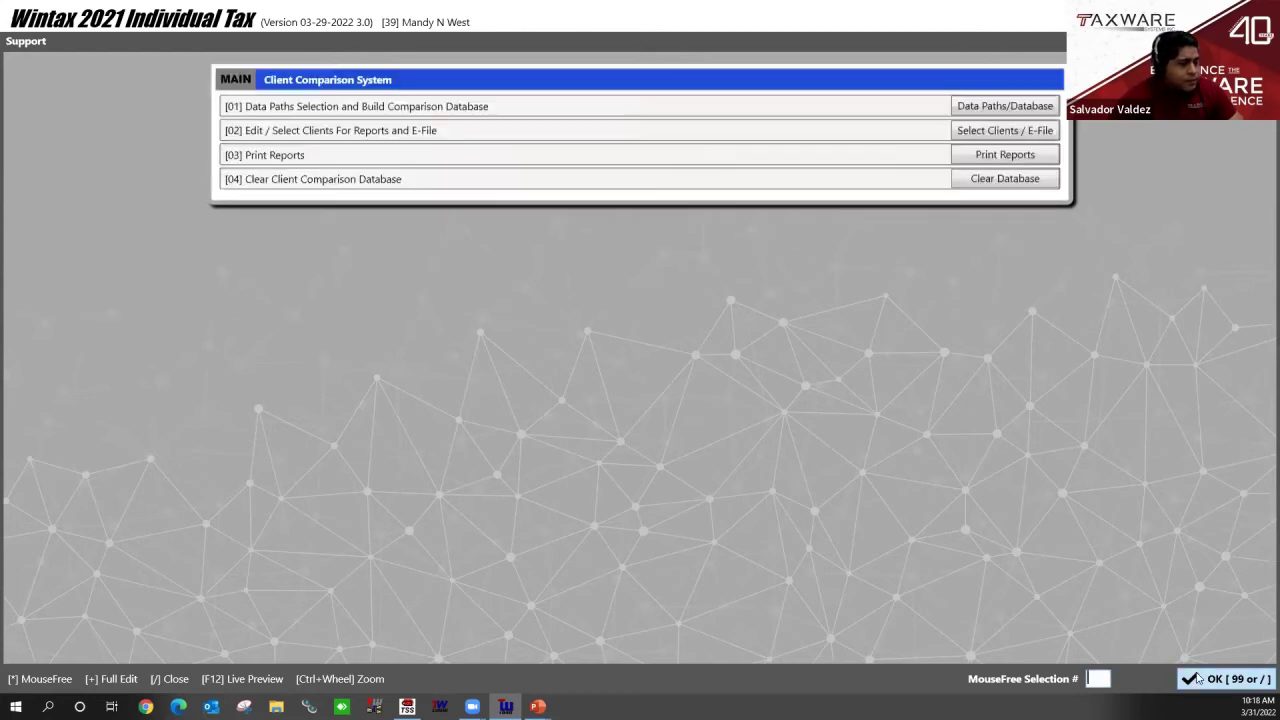
left_click(1036, 159)
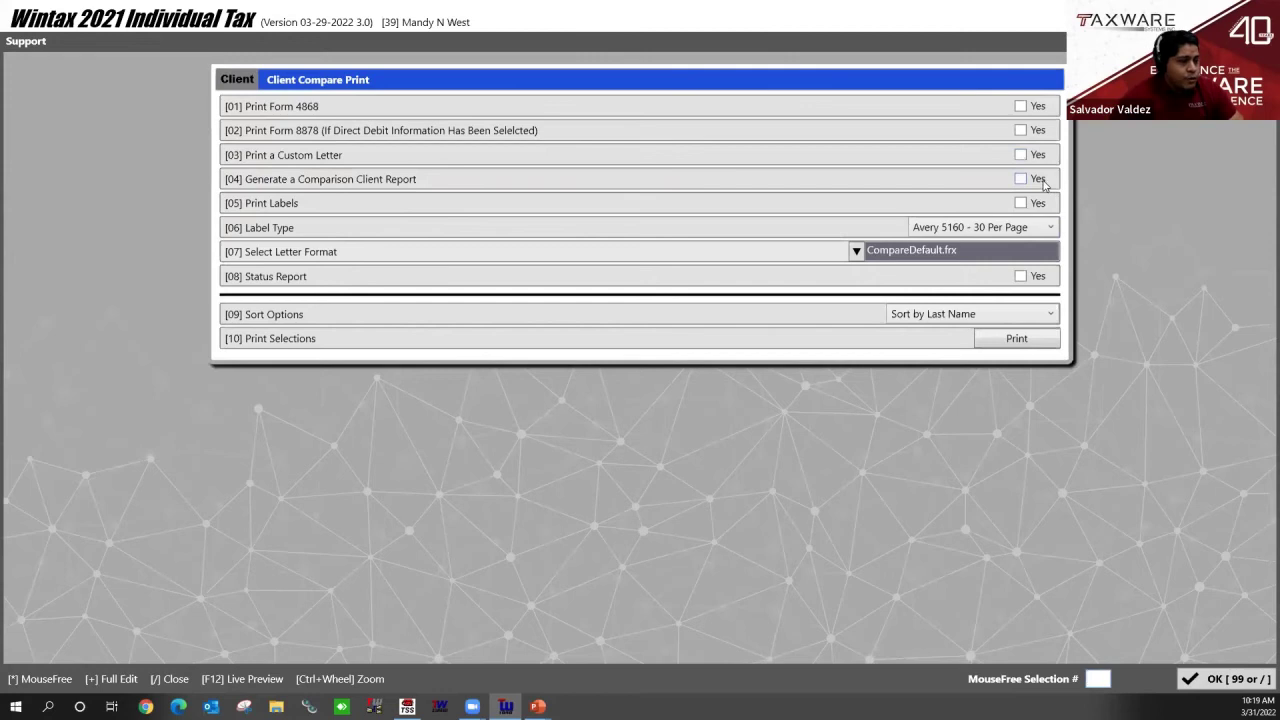
left_click(1199, 681)
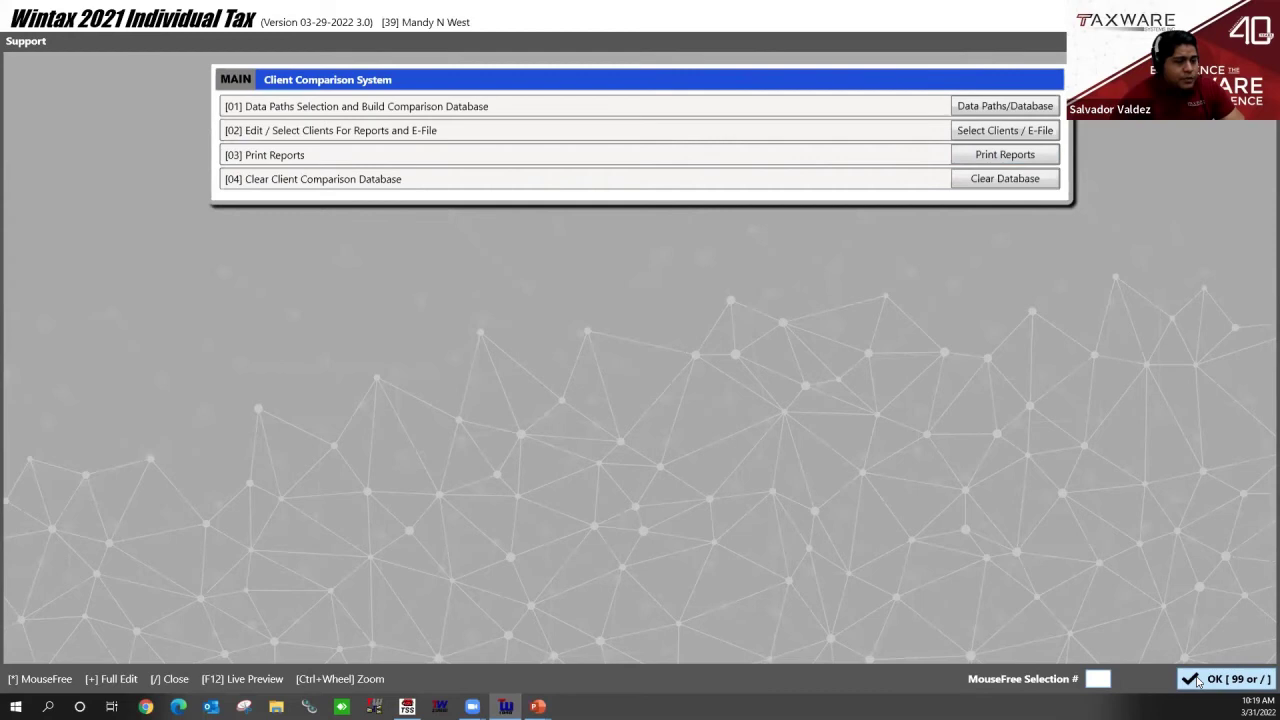
left_click(1199, 681)
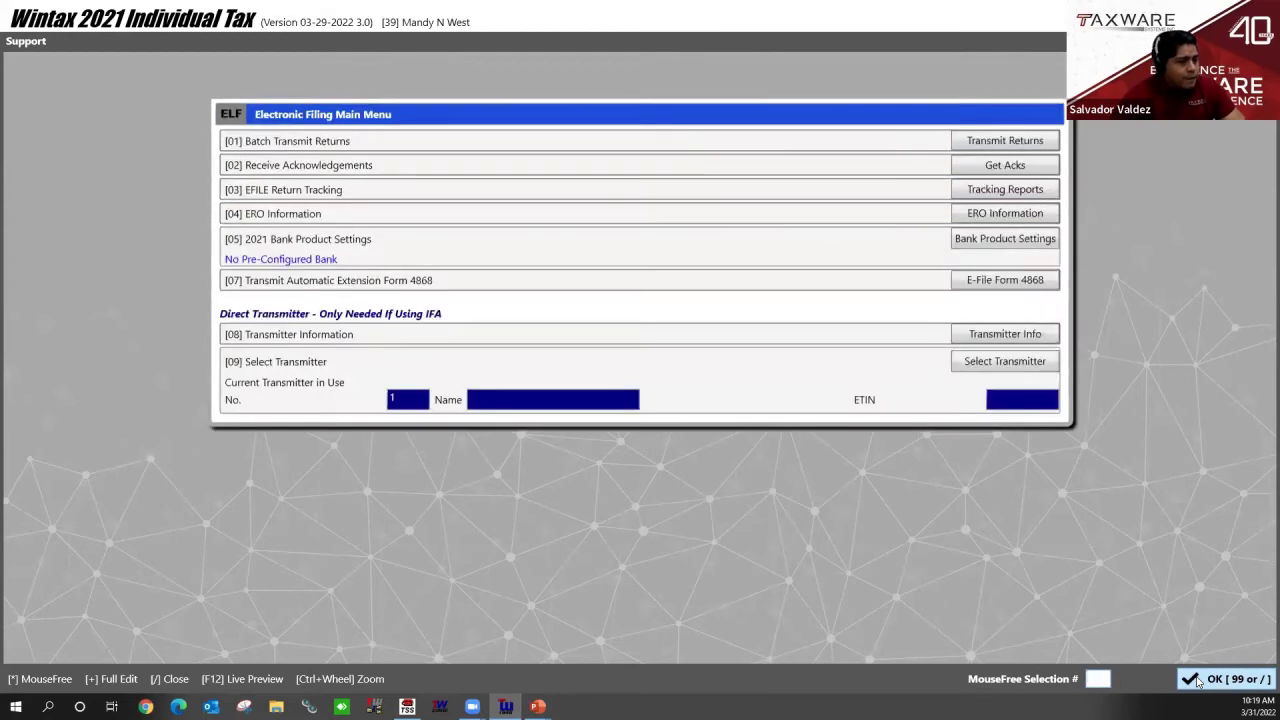
left_click(1199, 681)
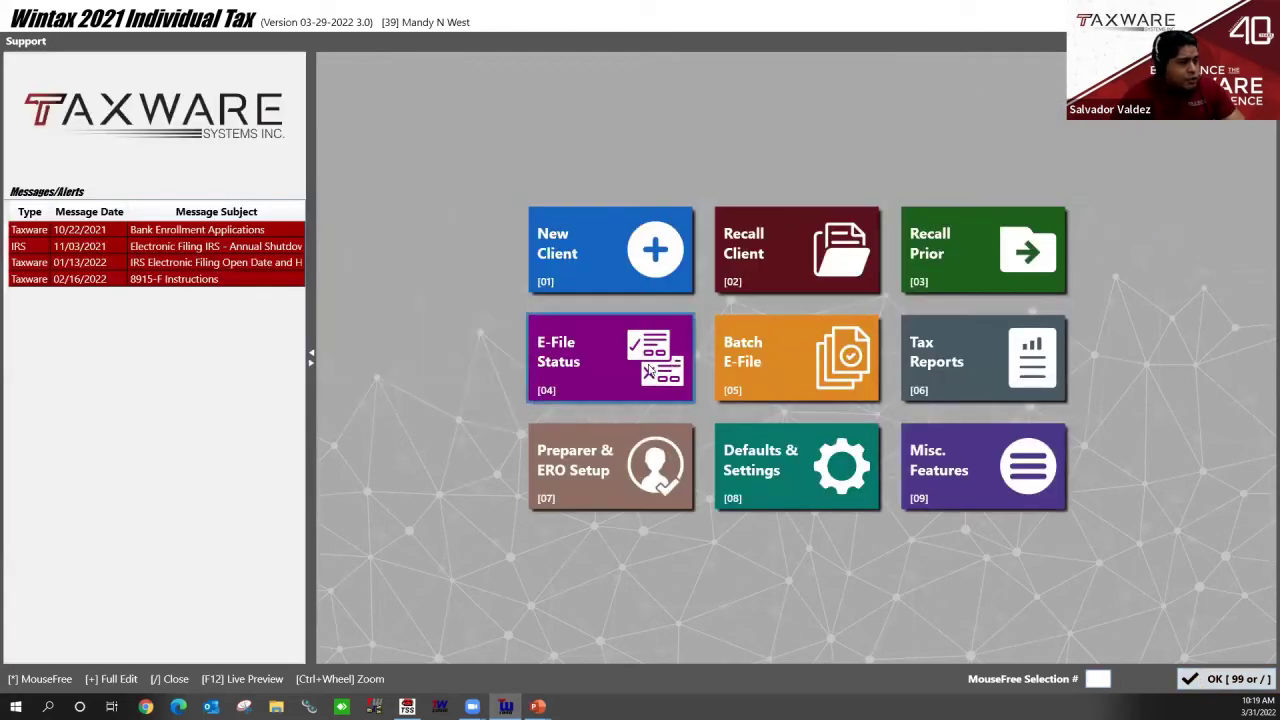
Select the submission ID of the first return awaiting acknowledgement in the e-file status records, and return to the main menu.
left_click(648, 371)
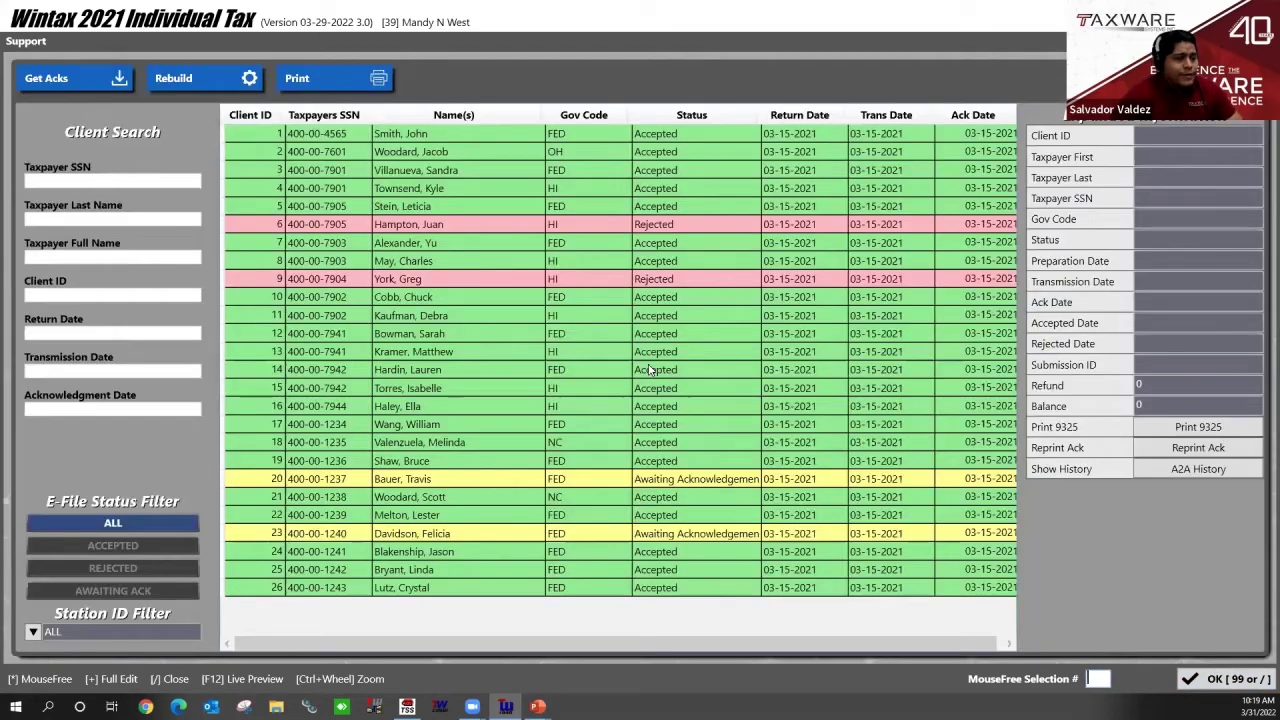
left_click(836, 484)
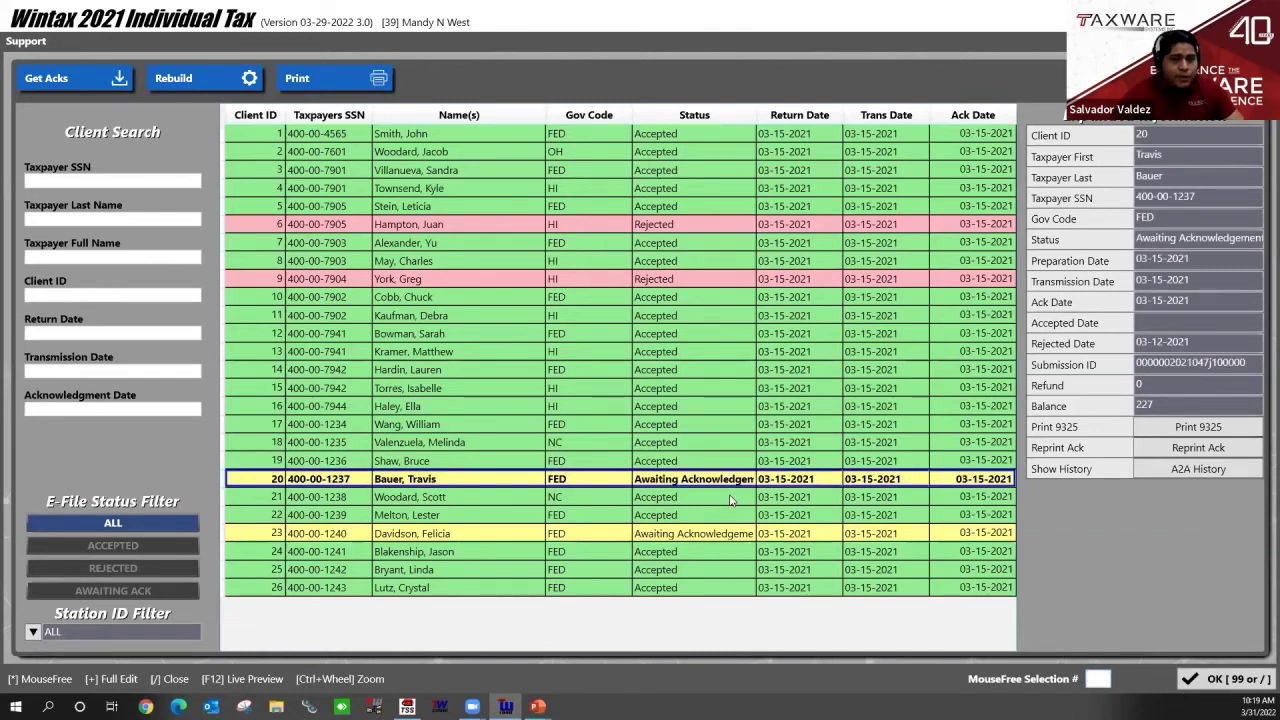
double_click(1188, 365)
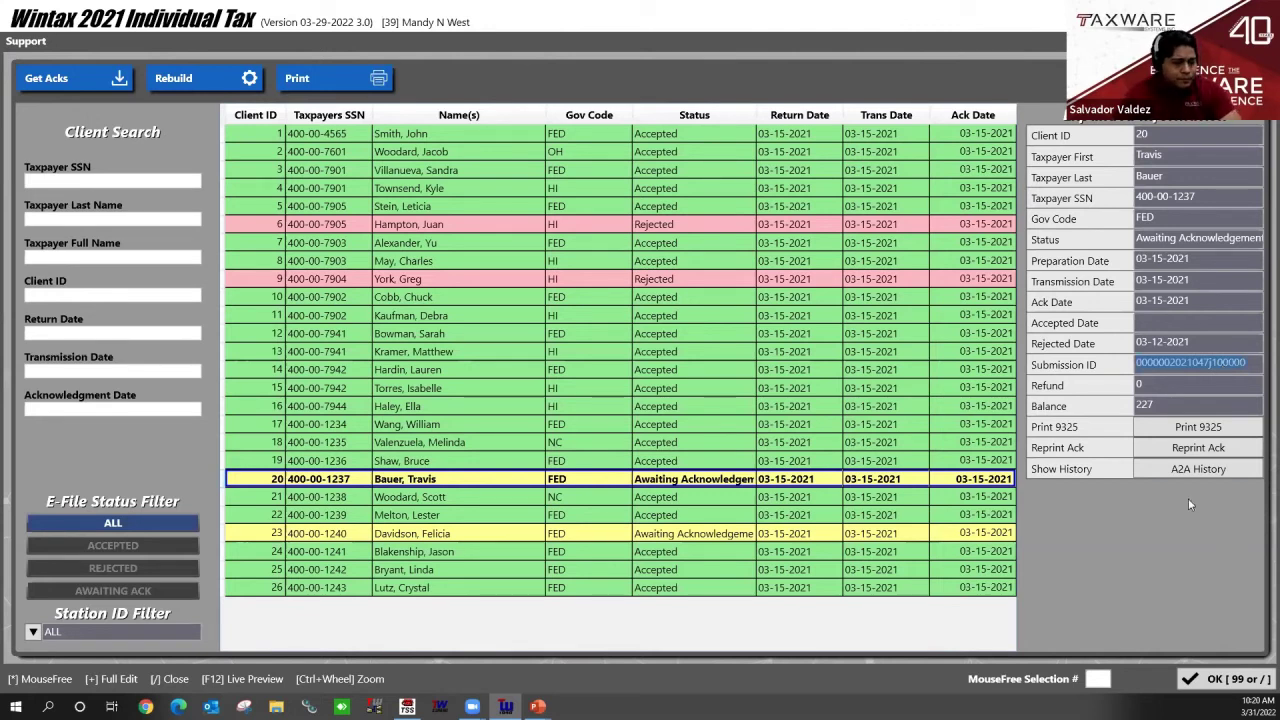
left_click(1198, 682)
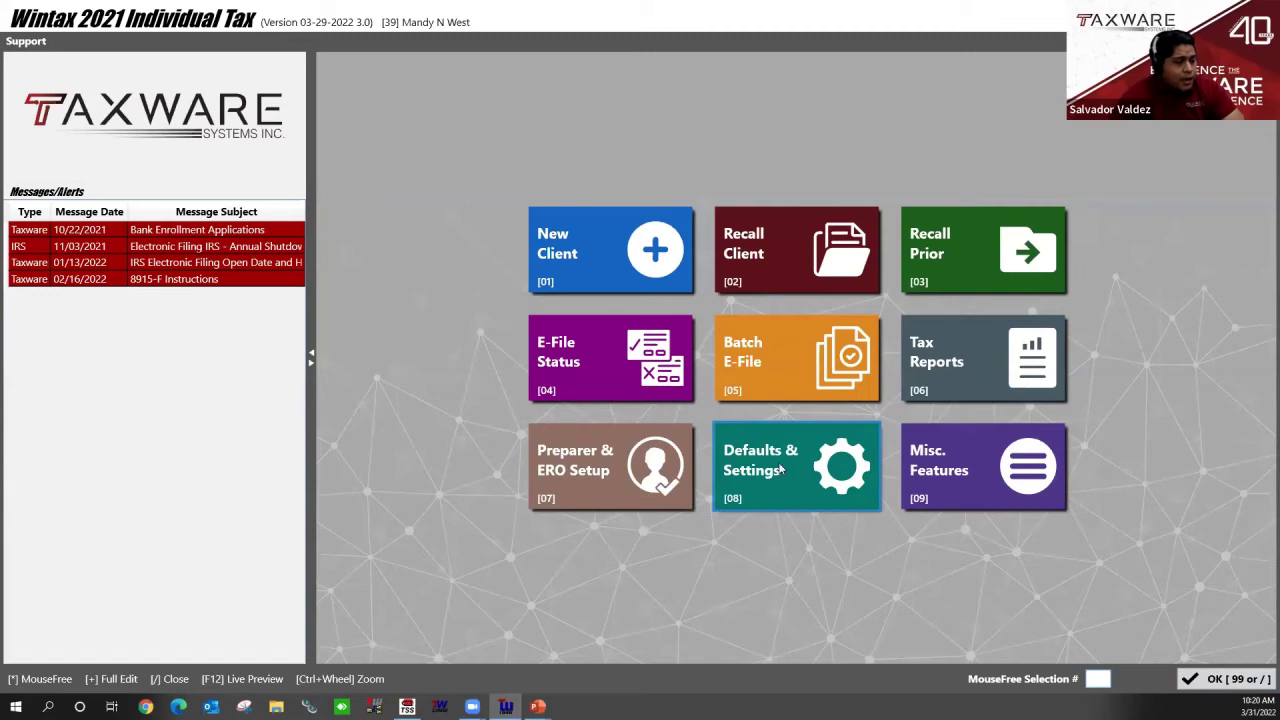
Look at the data backup settings, browse the folder choices for the backup storage path without changing it, and view the backup folder.
left_click(1000, 470)
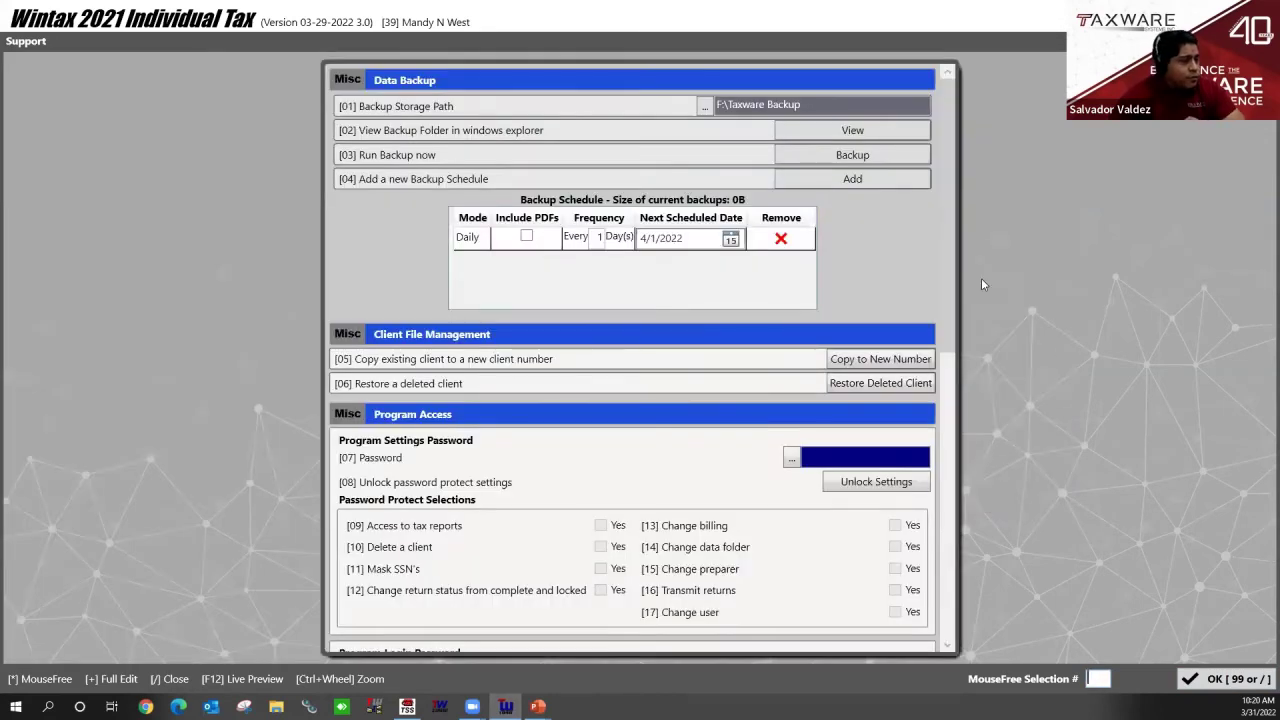
left_click(1189, 679)
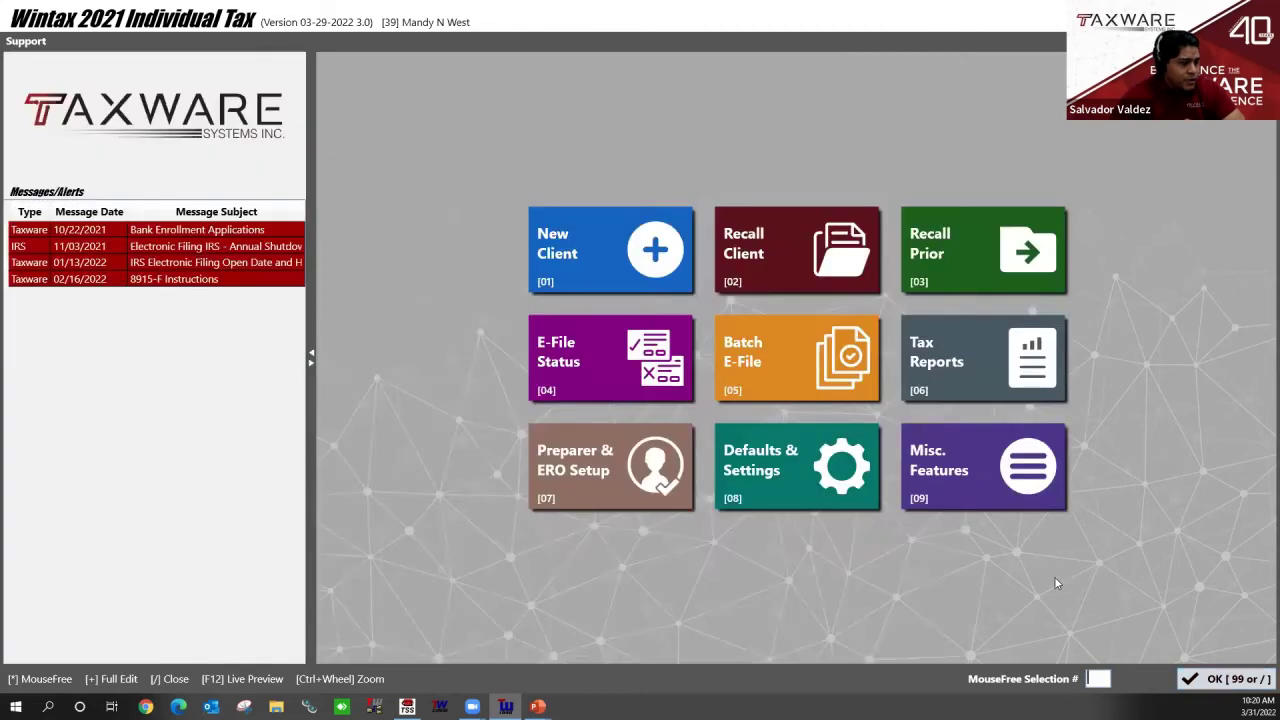
left_click(960, 483)
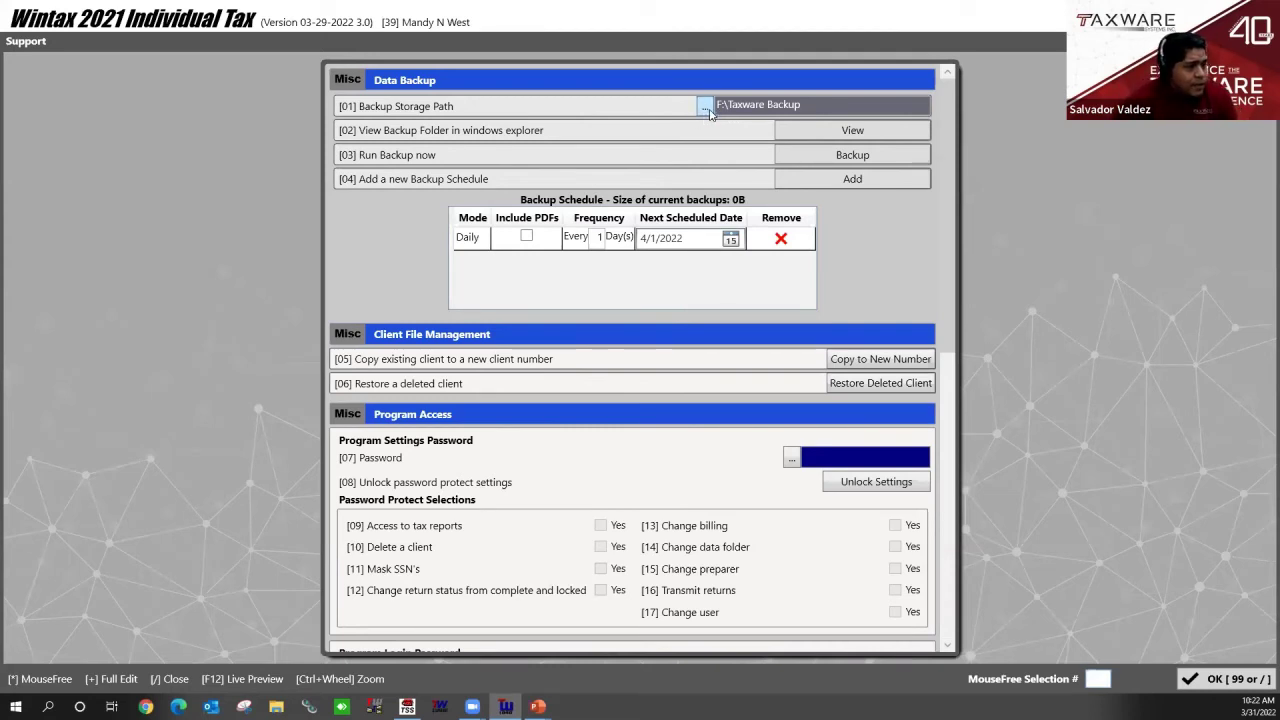
left_click(704, 108)
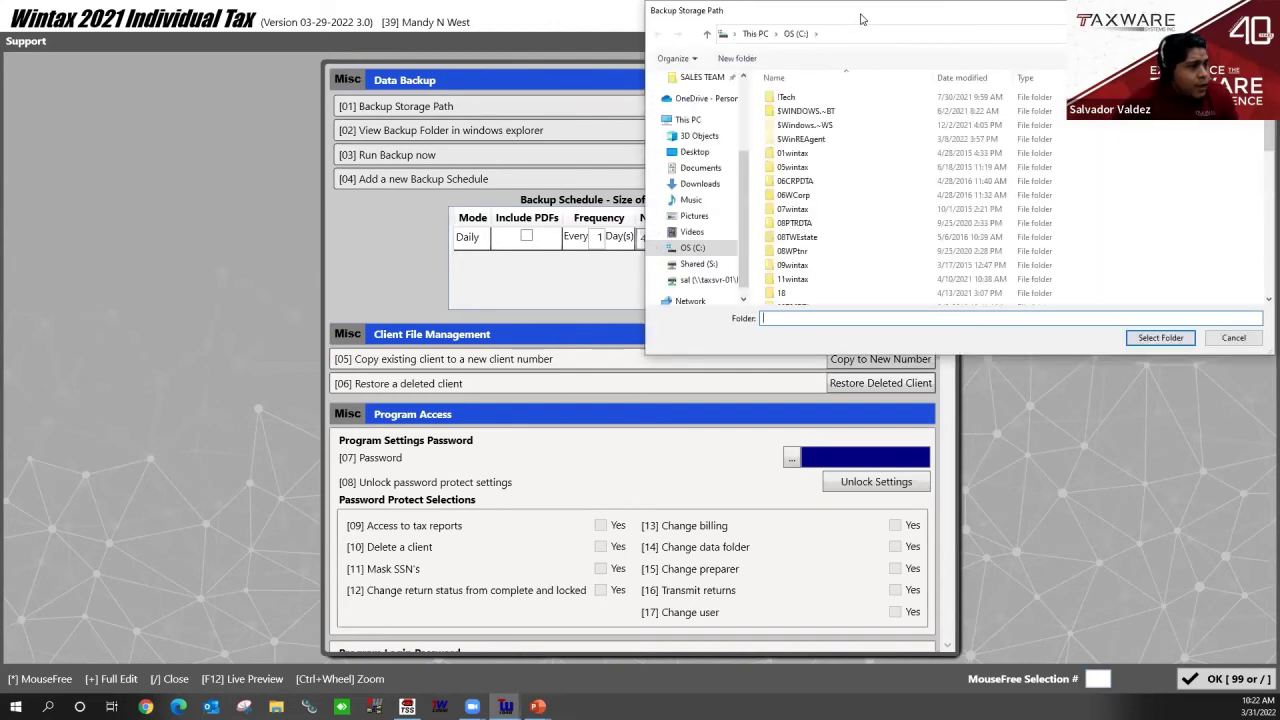
left_click_drag(852, 30, 469, 207)
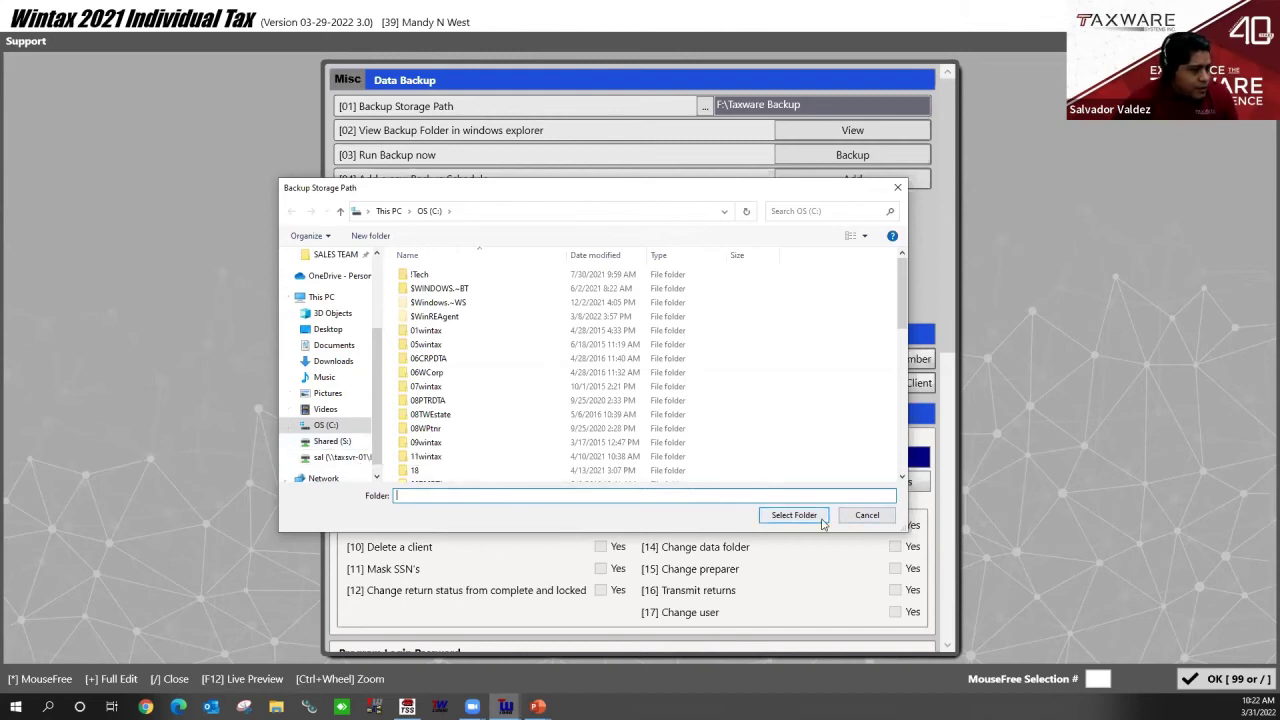
left_click(866, 516)
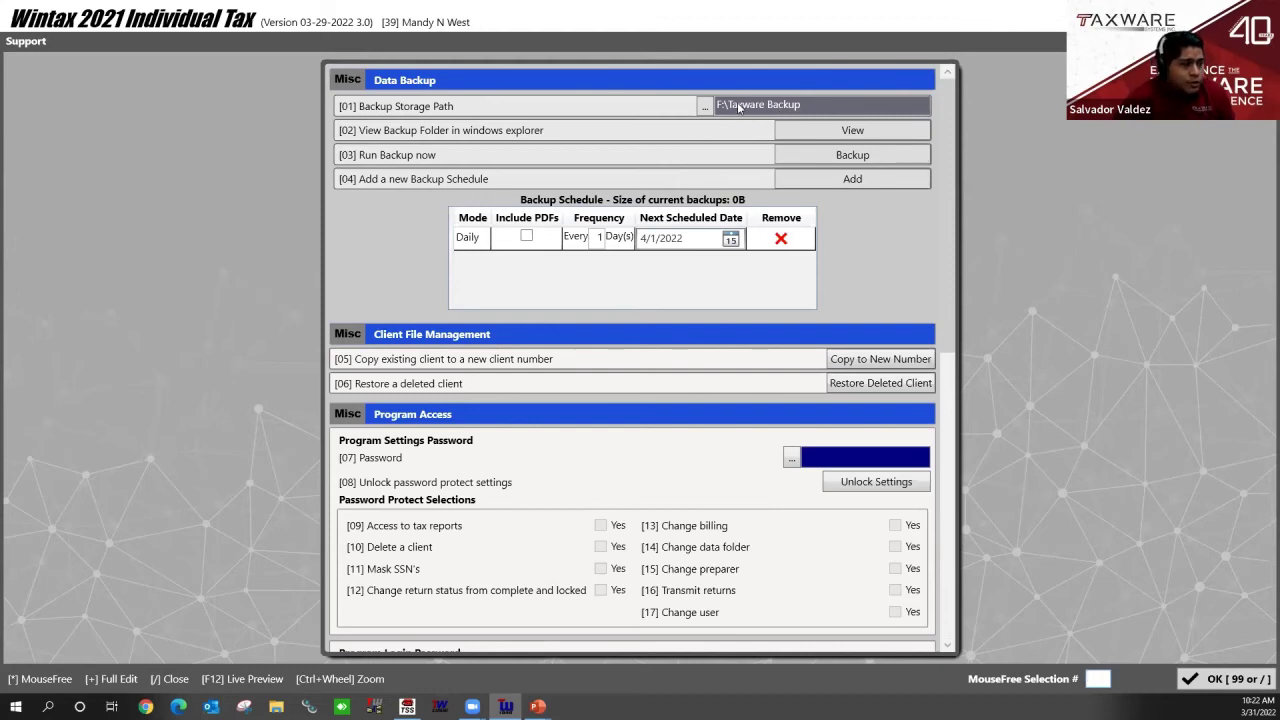
left_click(861, 134)
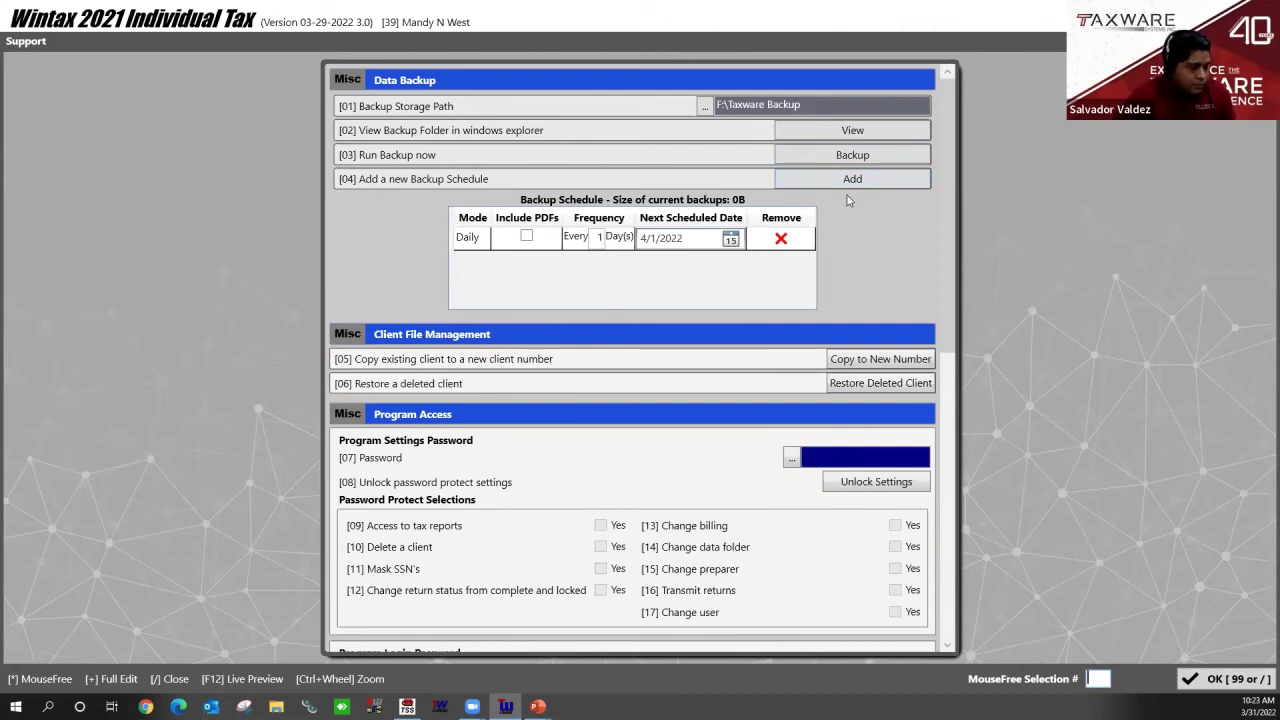
Examine the mode choices and the next scheduled date calendar of the daily backup schedule.
left_click(465, 244)
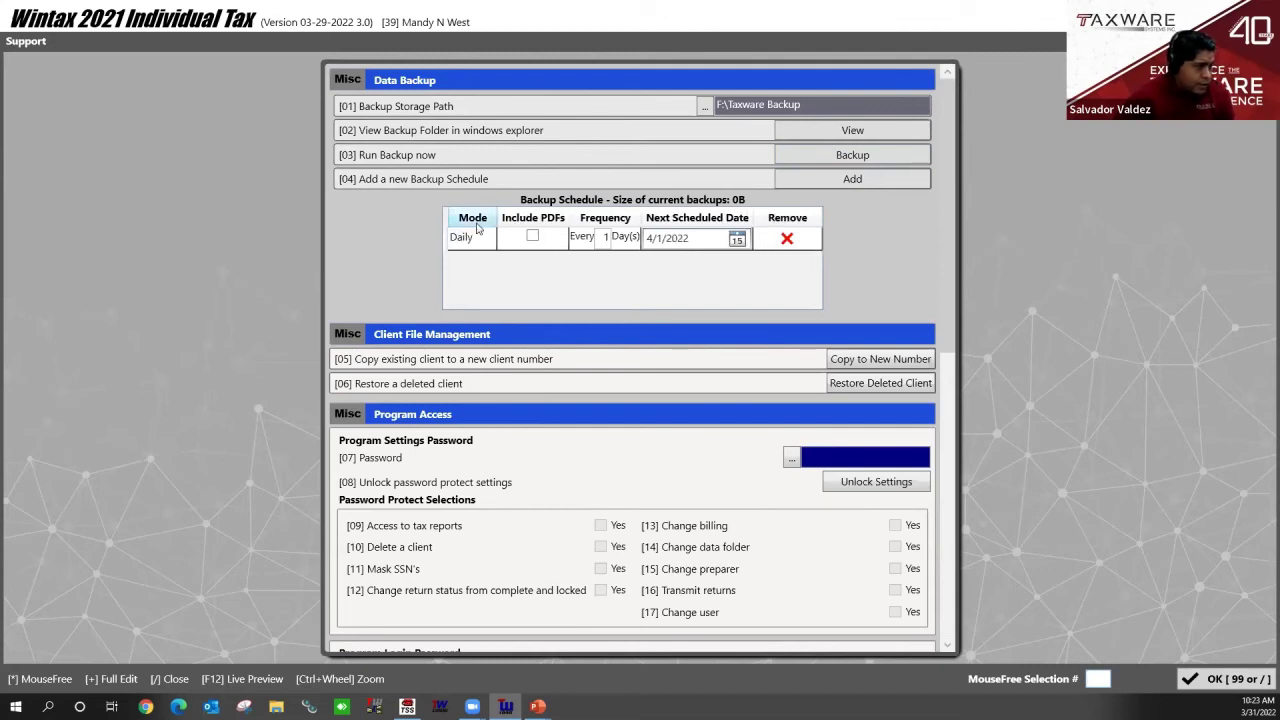
left_click(487, 240)
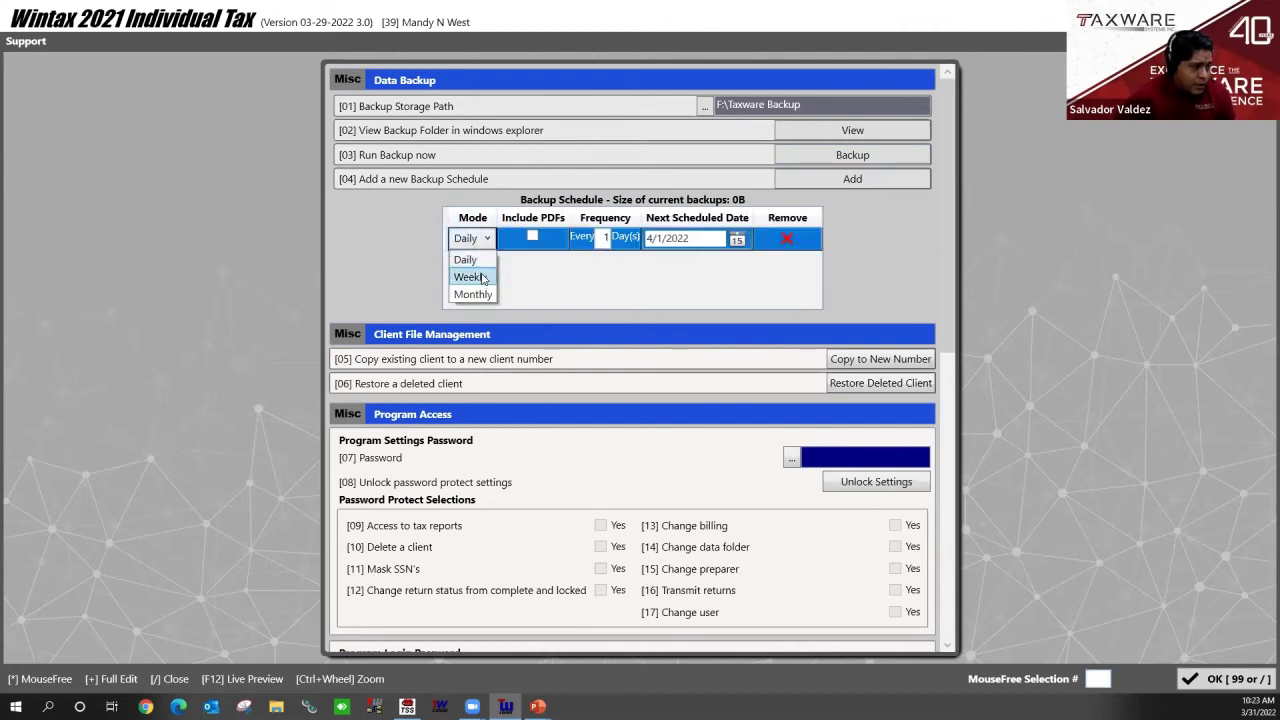
left_click(530, 270)
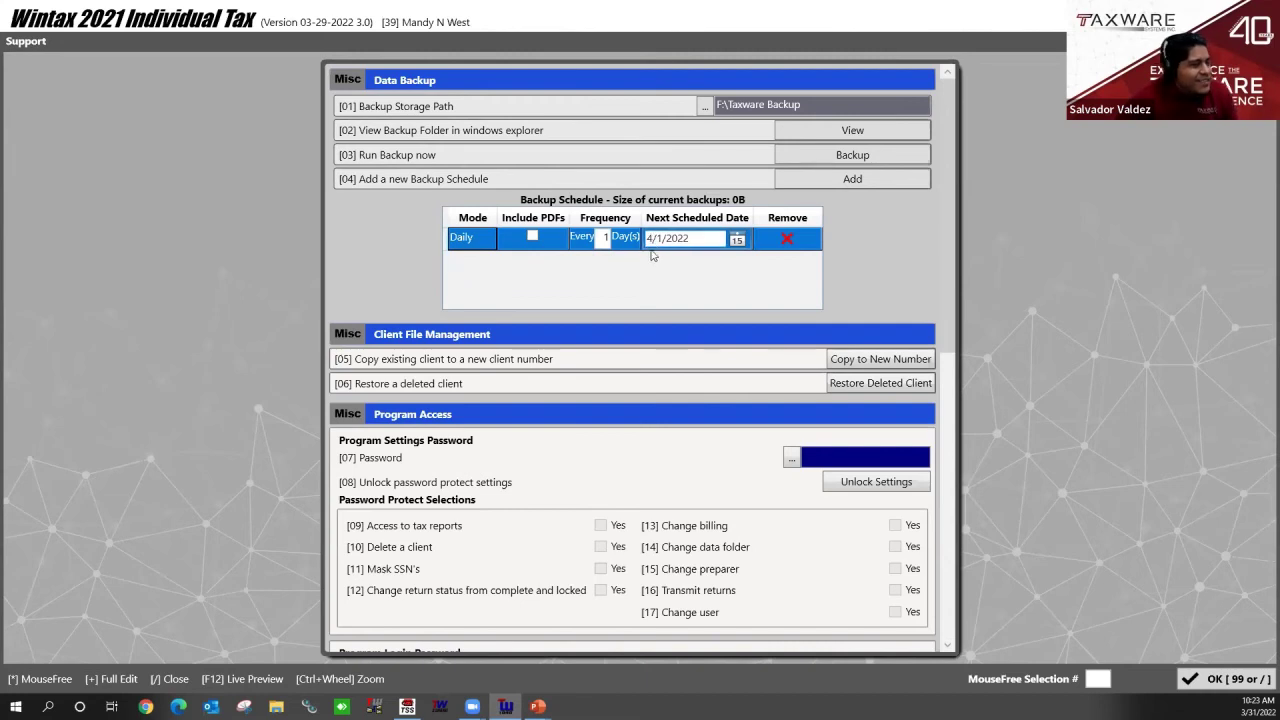
left_click(738, 239)
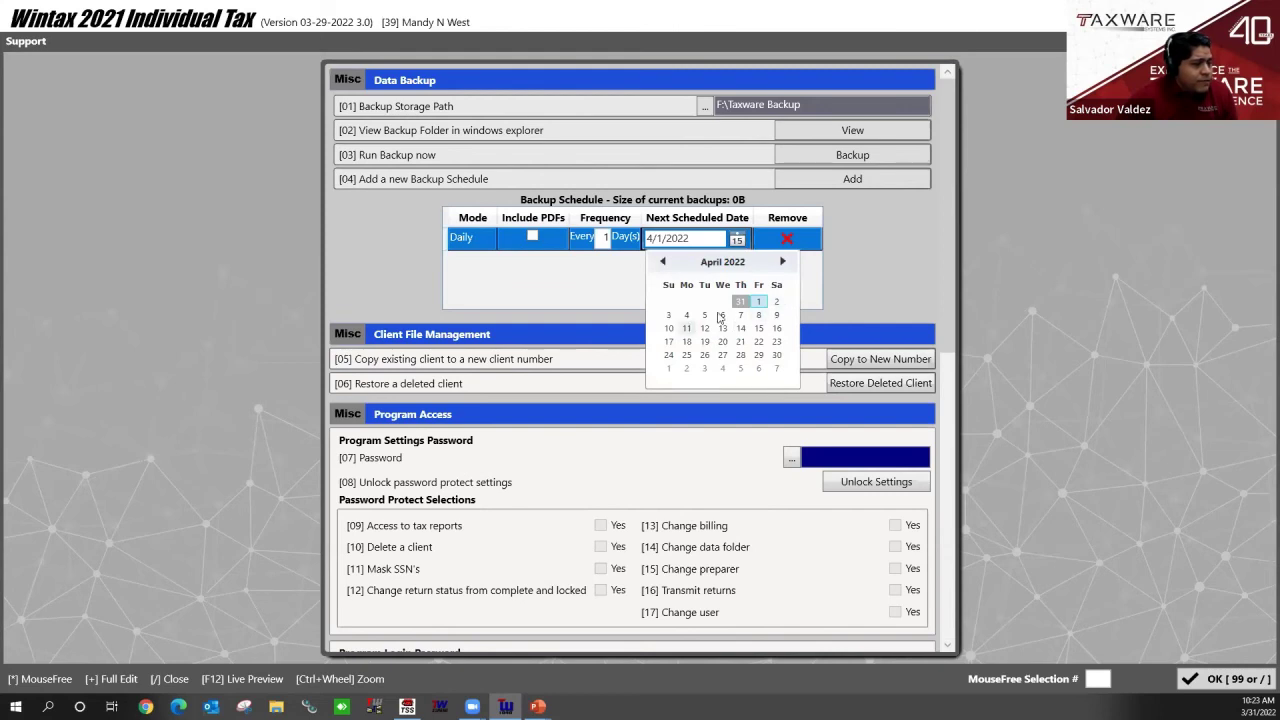
left_click(618, 297)
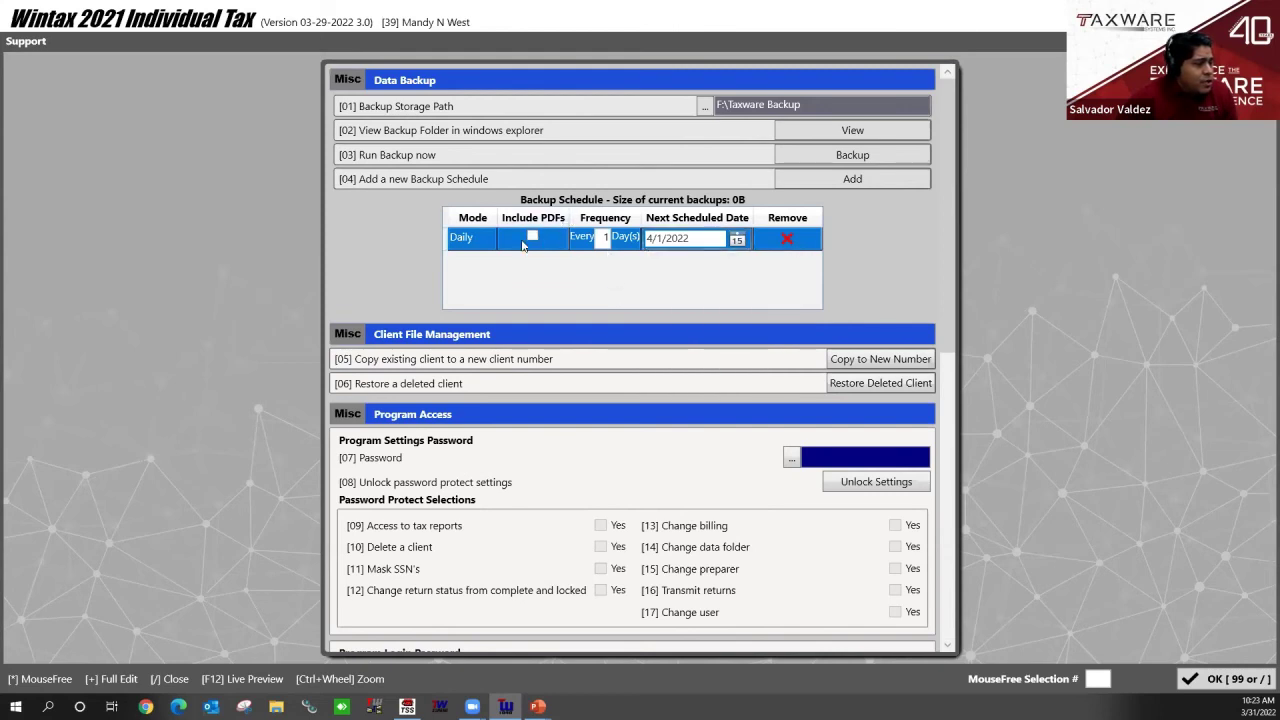
left_click(468, 238)
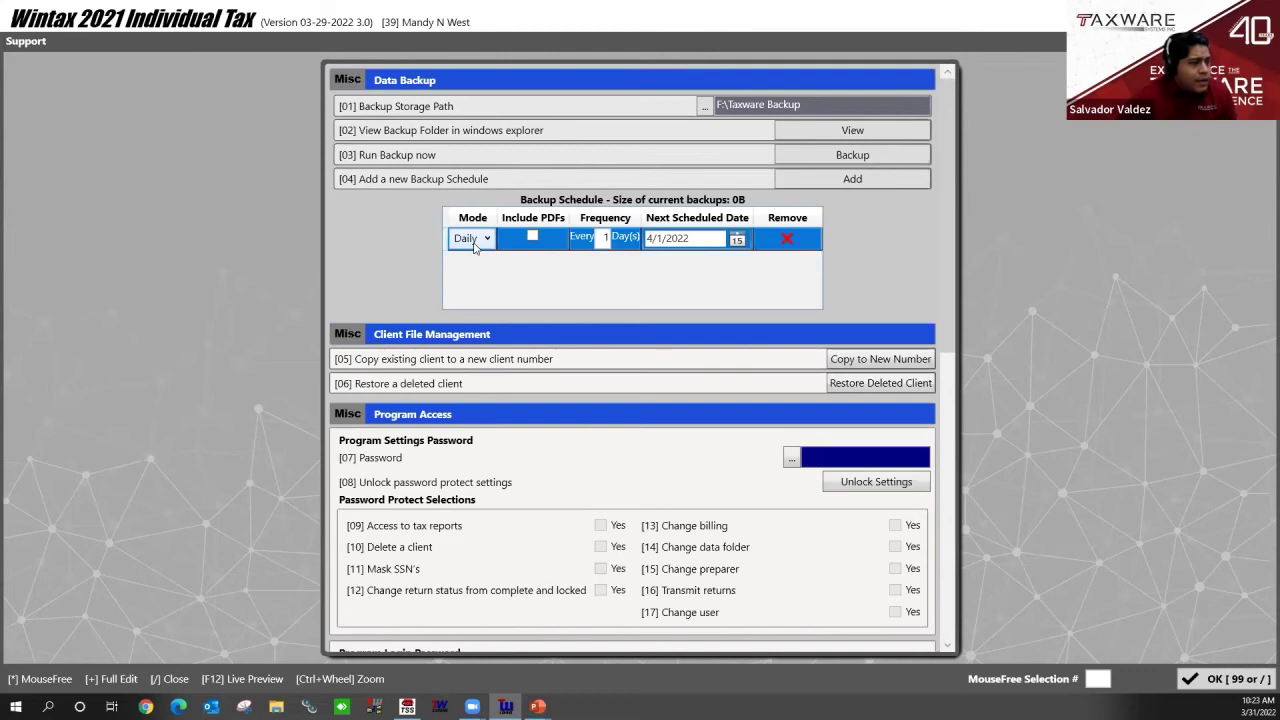
left_click(475, 245)
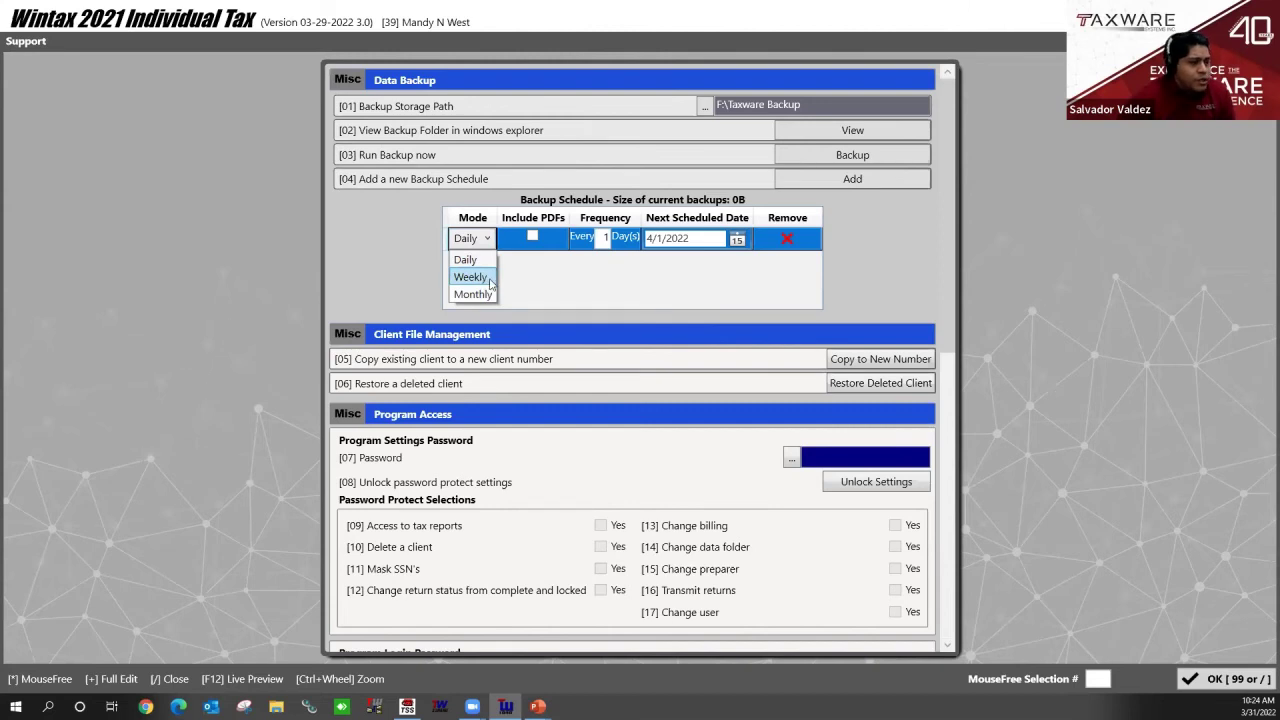
left_click(531, 270)
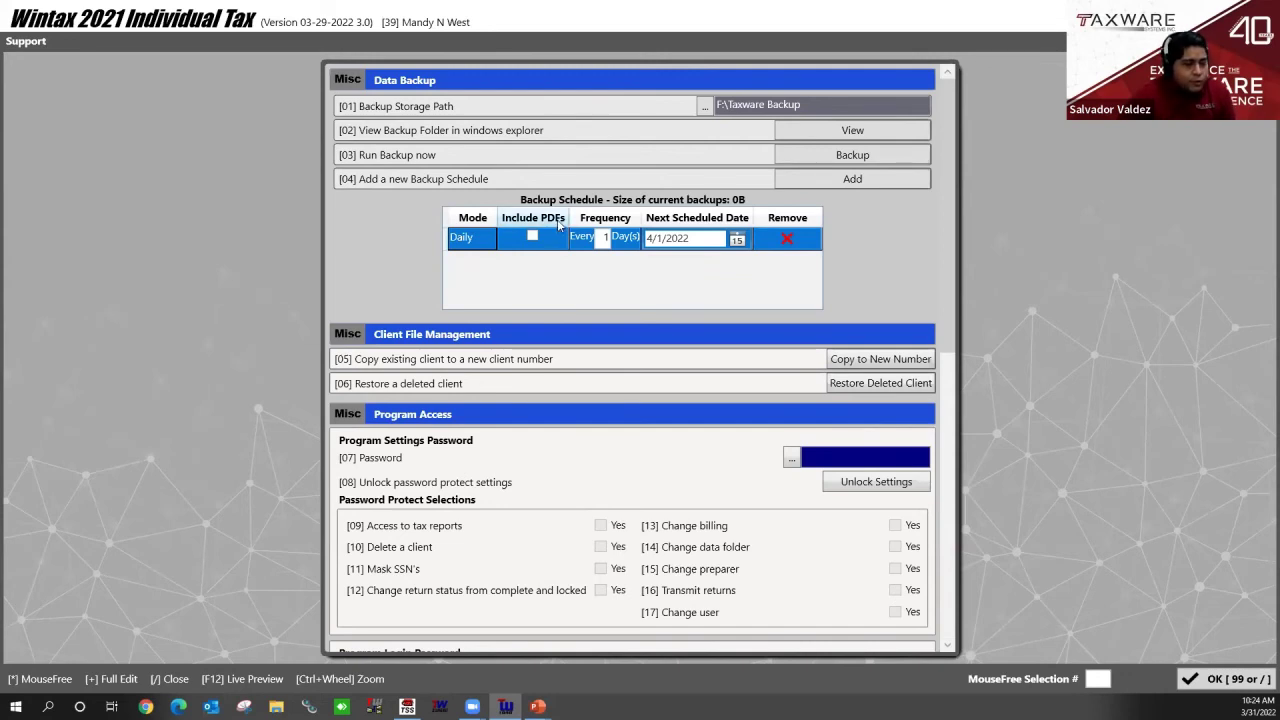
Try including PDFs in the daily backup schedule, clear the option again, and return to the main menu.
left_click(532, 237)
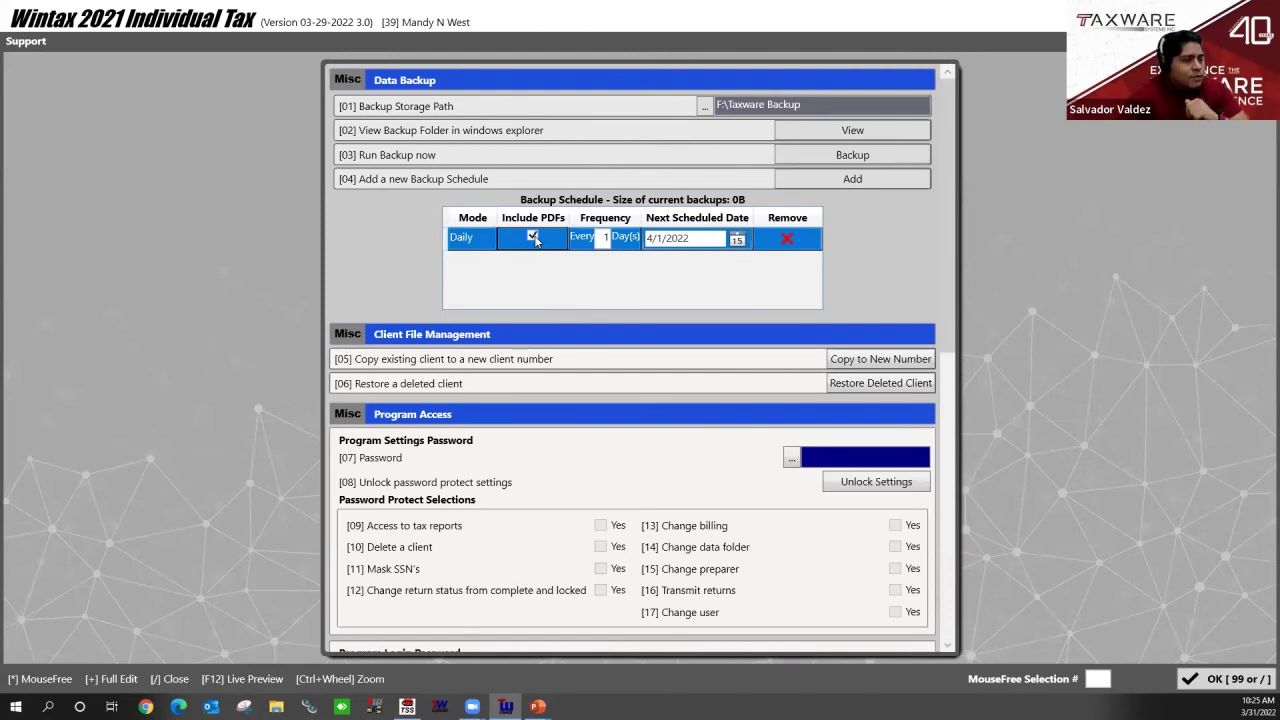
left_click(533, 237)
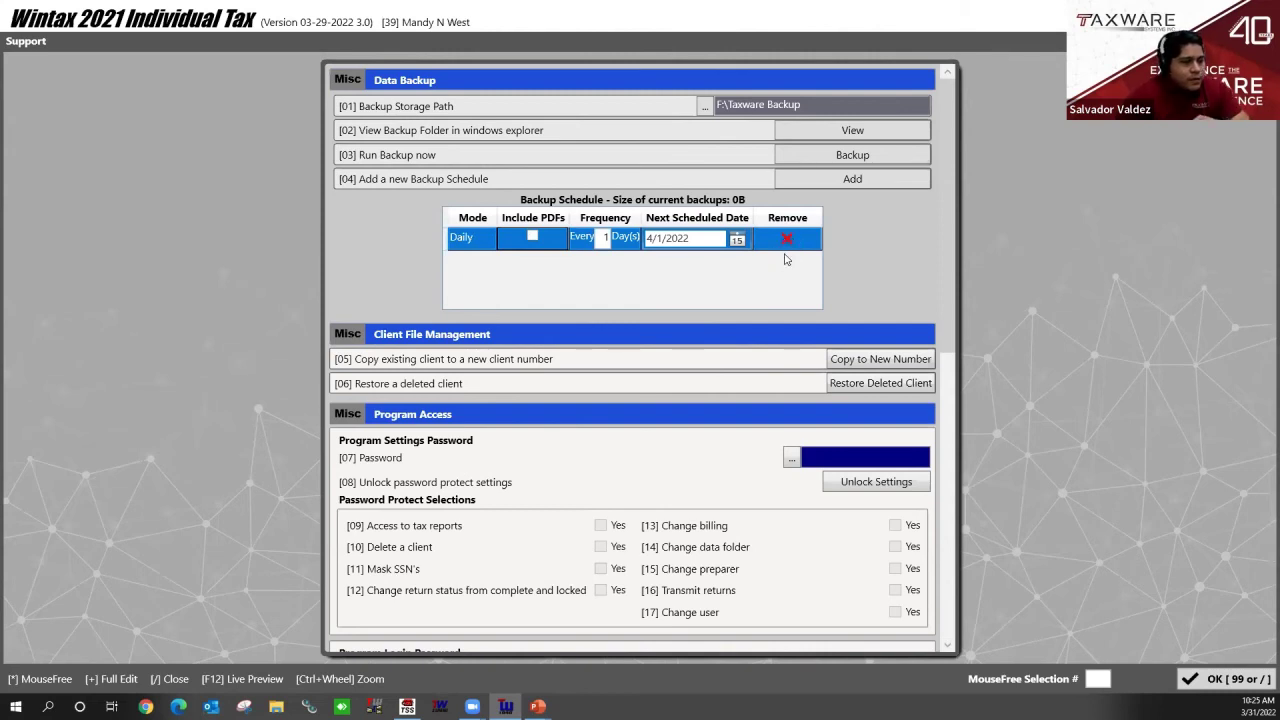
left_click(1190, 680)
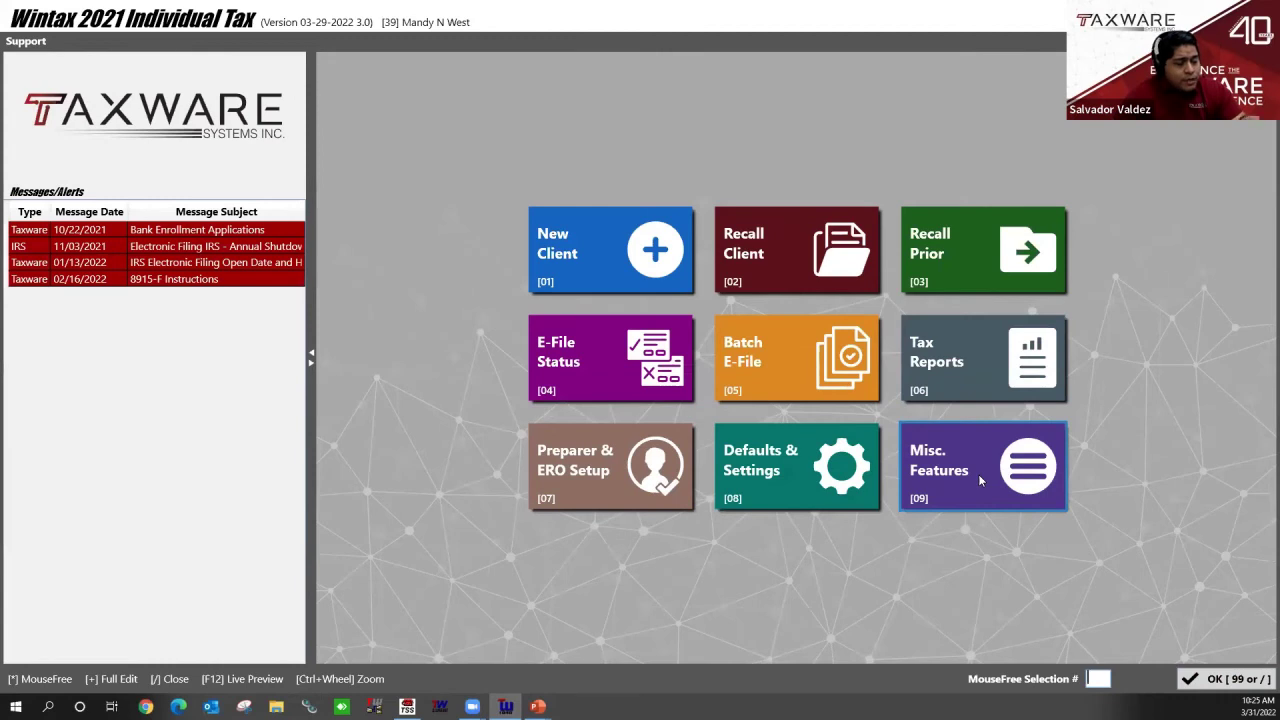
Reopen the data backup settings to look at the schedule's mode, and return to the main menu.
left_click(980, 480)
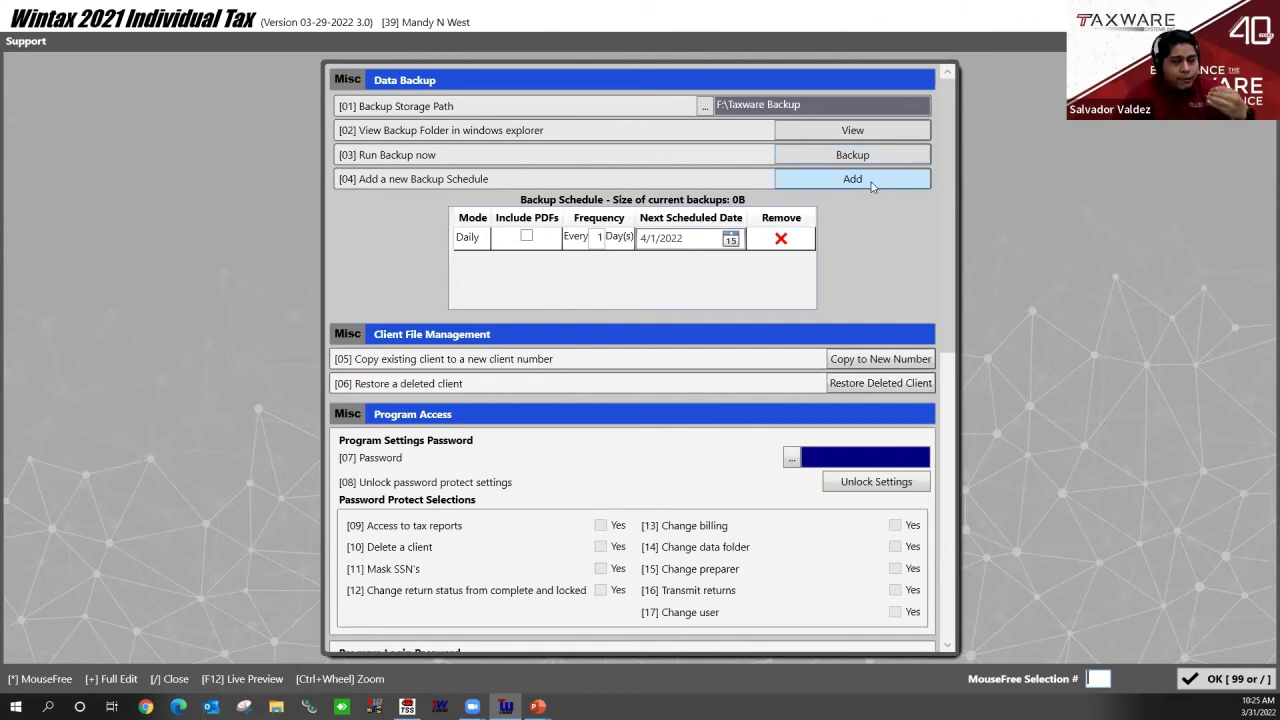
left_click(472, 244)
left_click(495, 269)
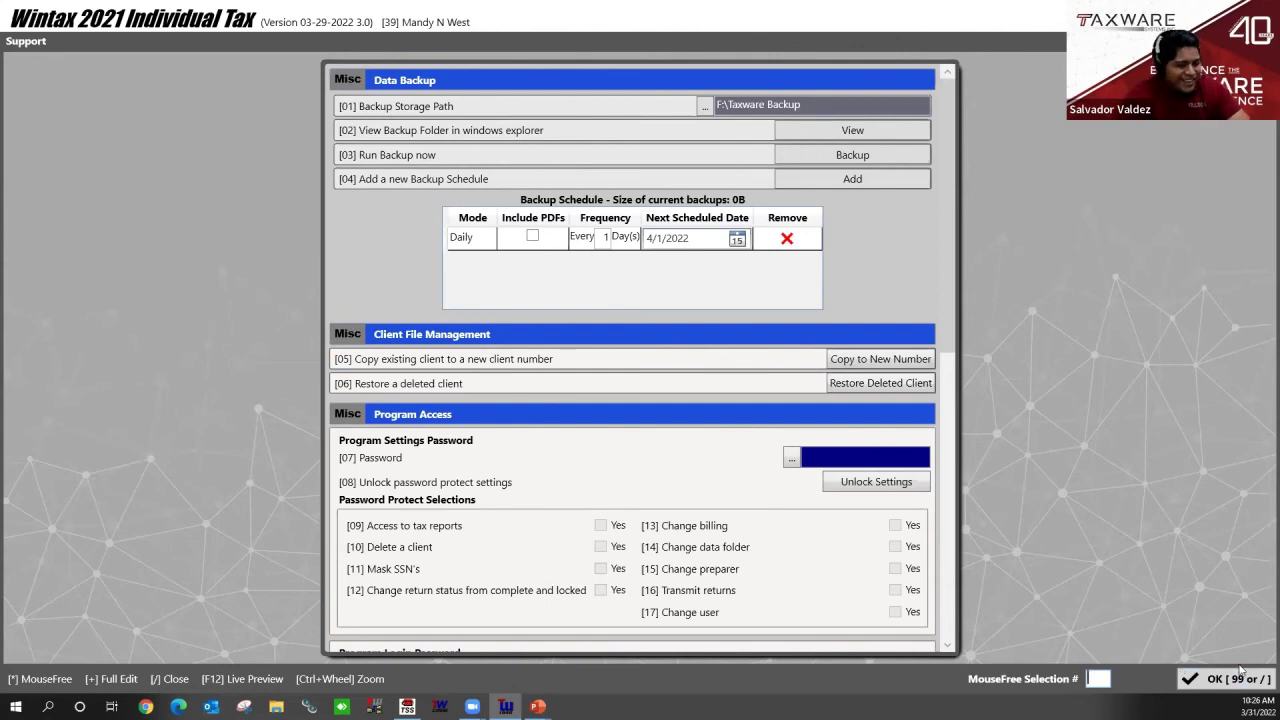
left_click(1182, 676)
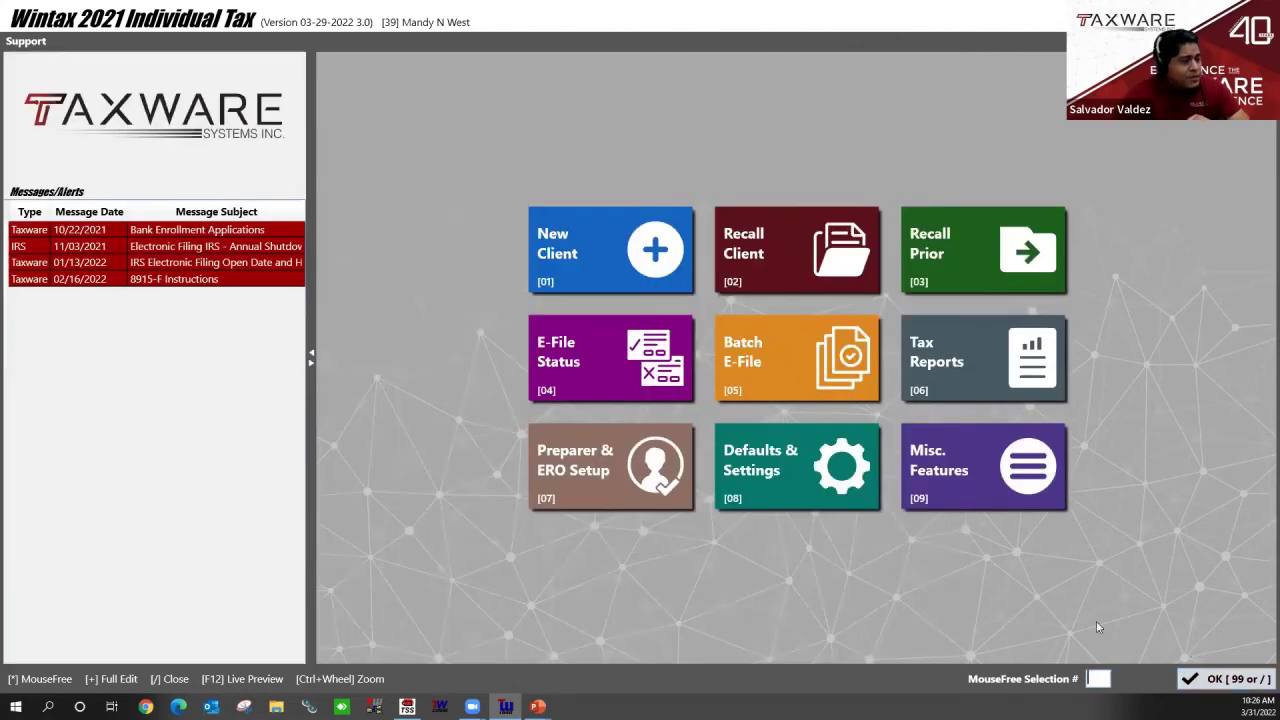
Recall the first listed client, review the return's Form 4868 automatic extension application, and go back to the return summary.
left_click(825, 273)
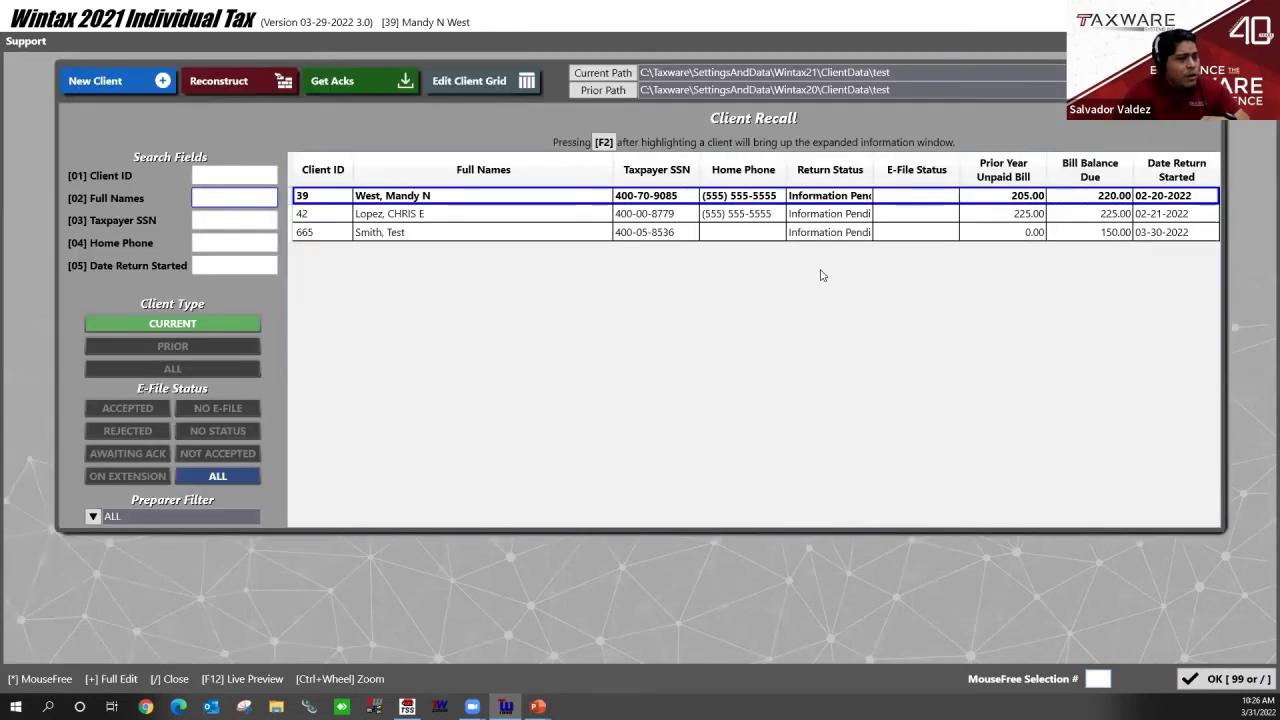
double_click(405, 199)
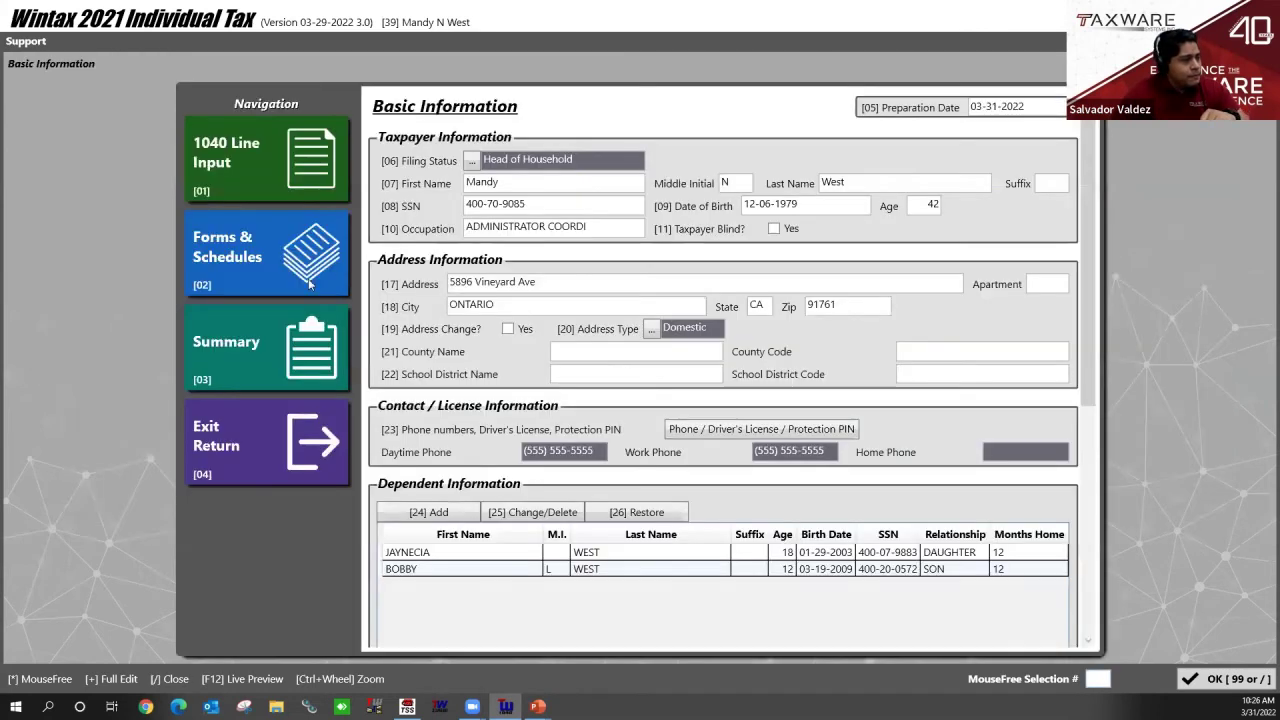
left_click(268, 262)
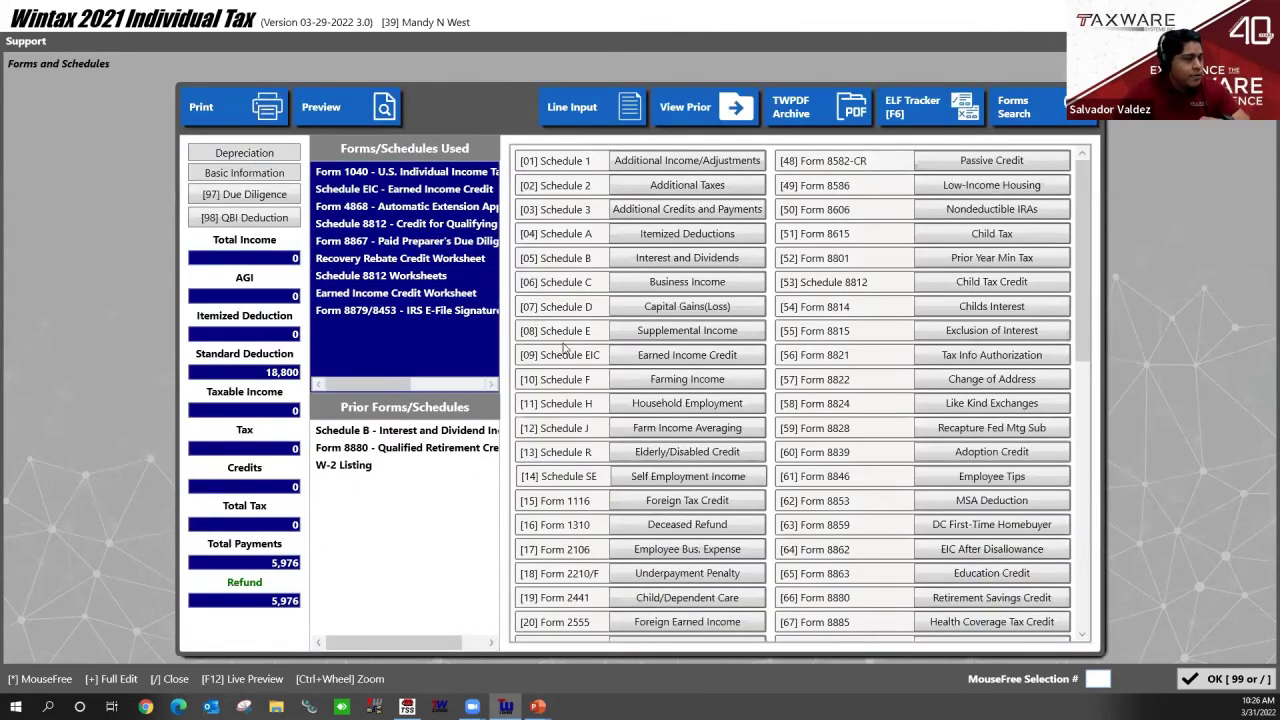
scroll(603, 384, "down", 3)
scroll(603, 384, "down", 5)
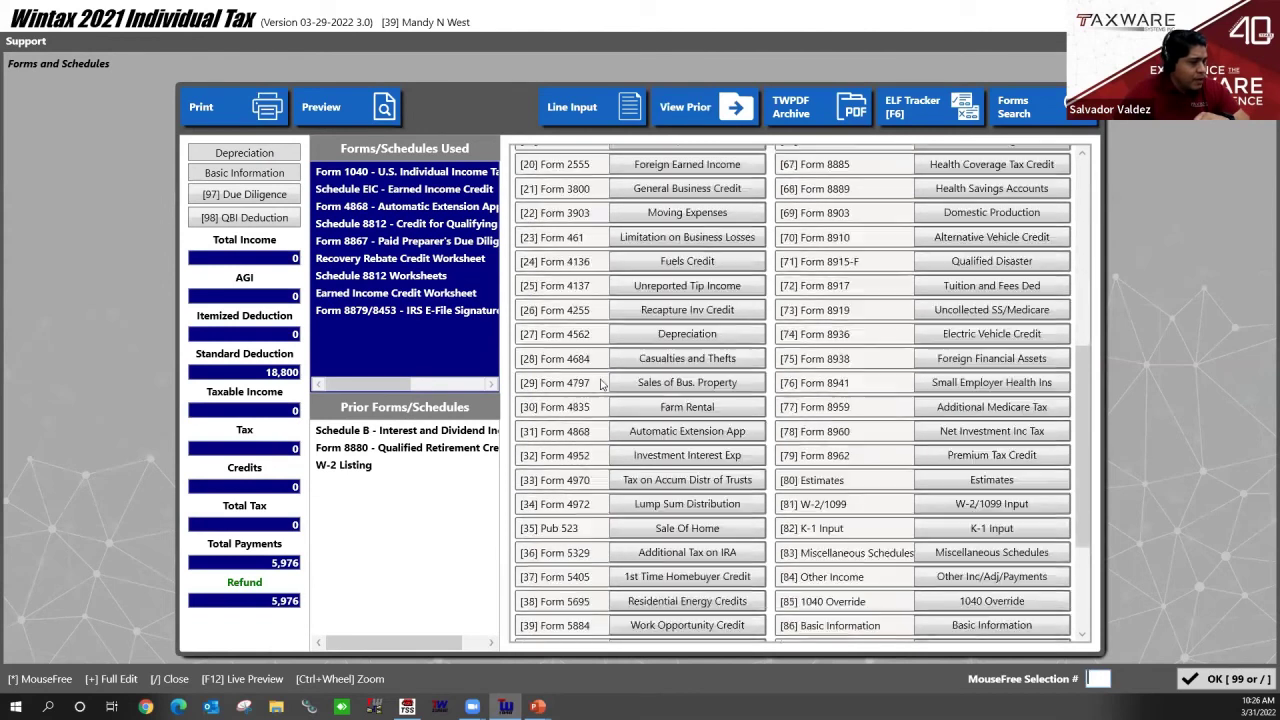
left_click(687, 431)
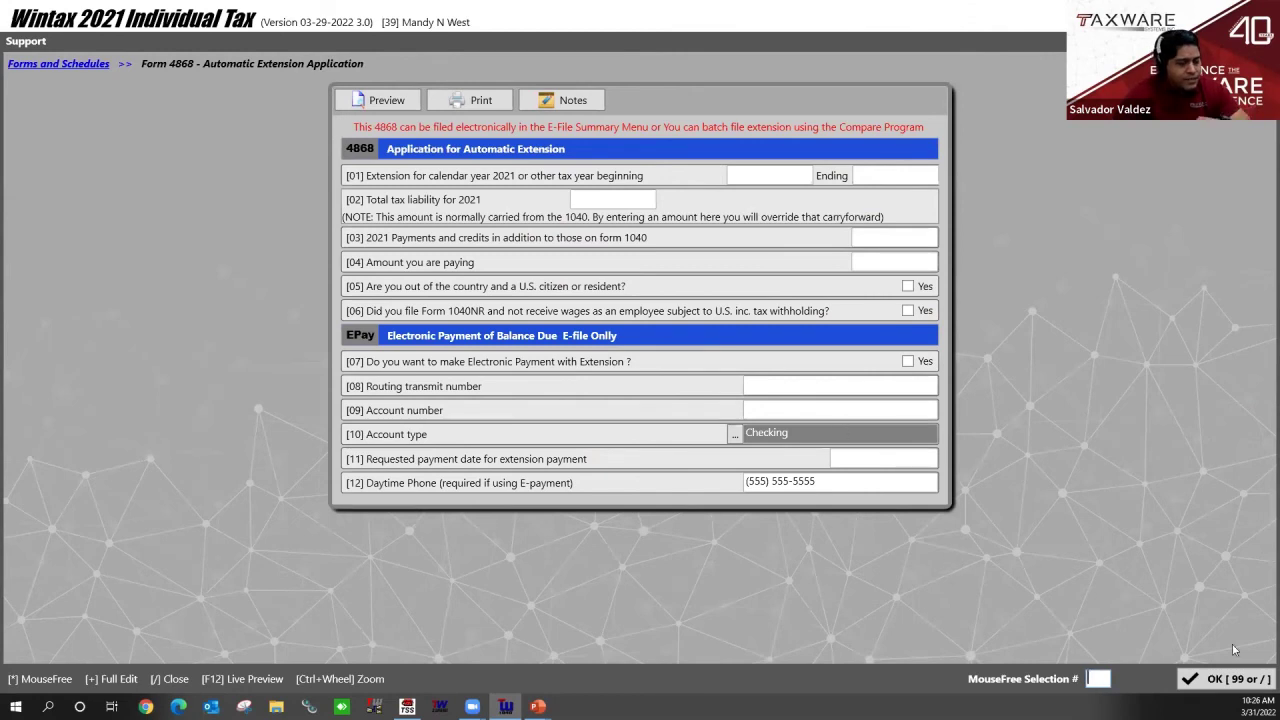
left_click(1230, 680)
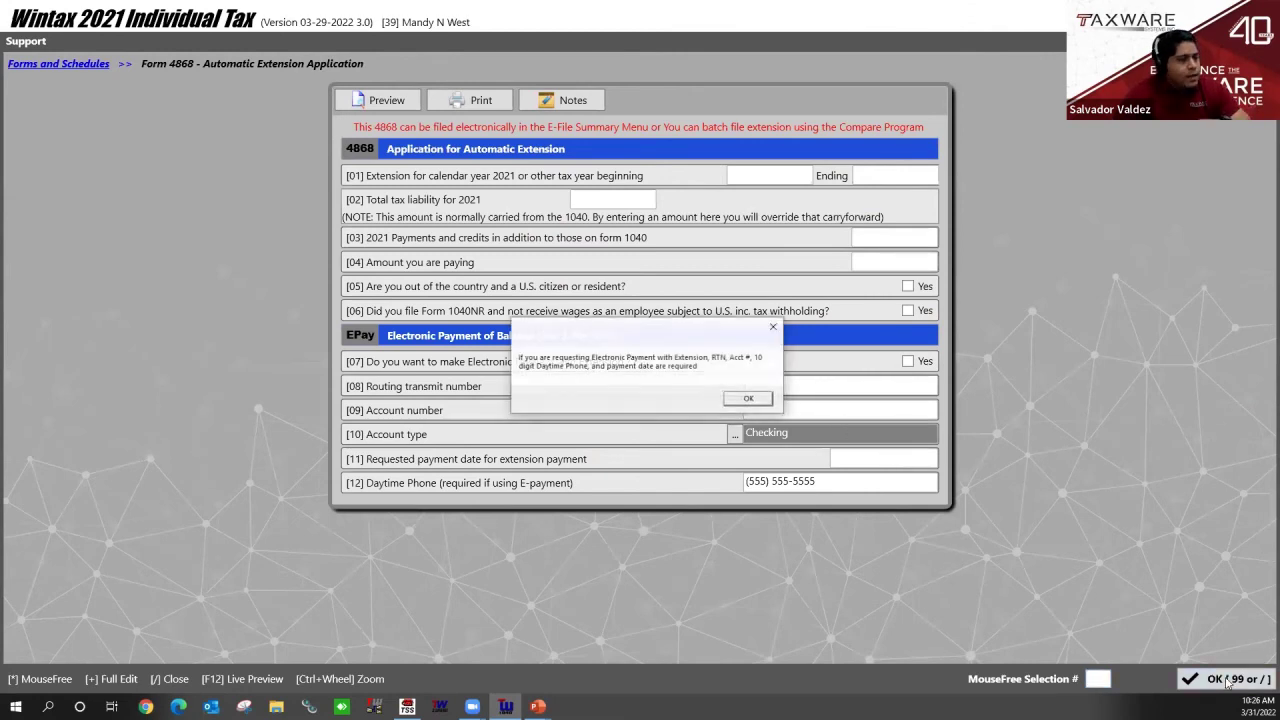
left_click(750, 399)
key("slash")
Run the validity checks on the extension, view the return's e-file information, and return to the summary.
left_click(691, 242)
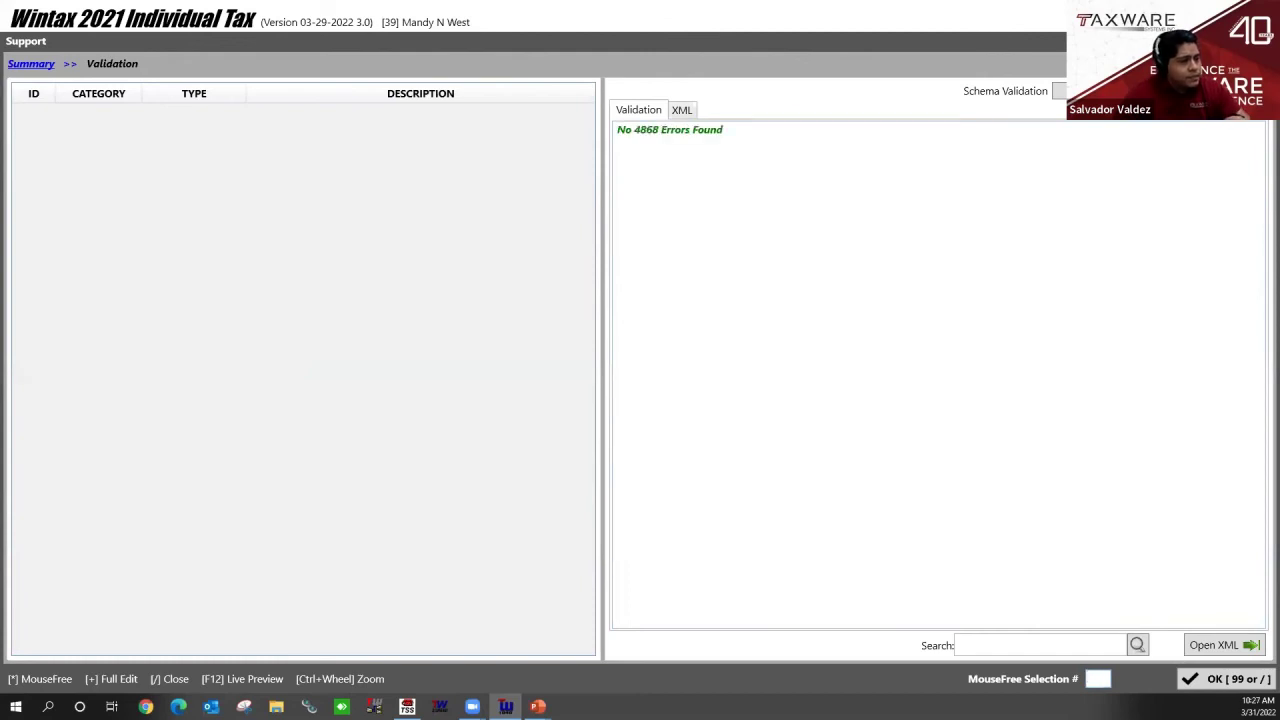
key("slash")
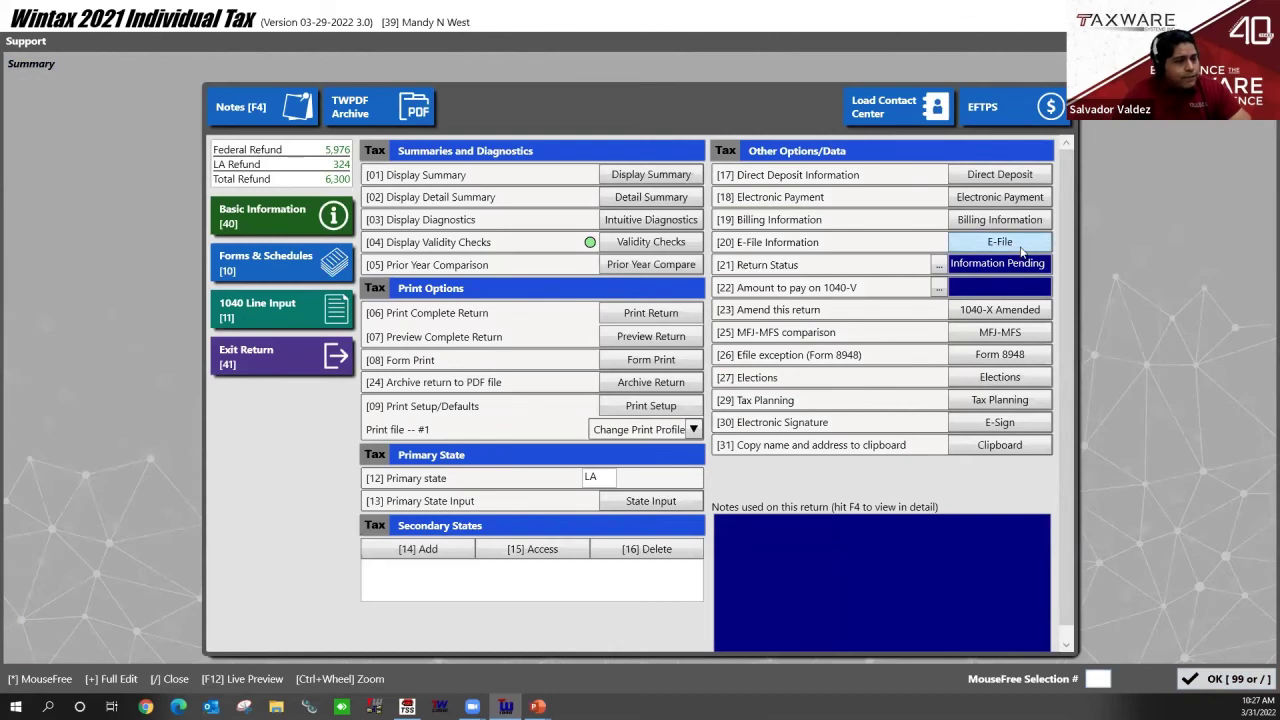
left_click(1000, 243)
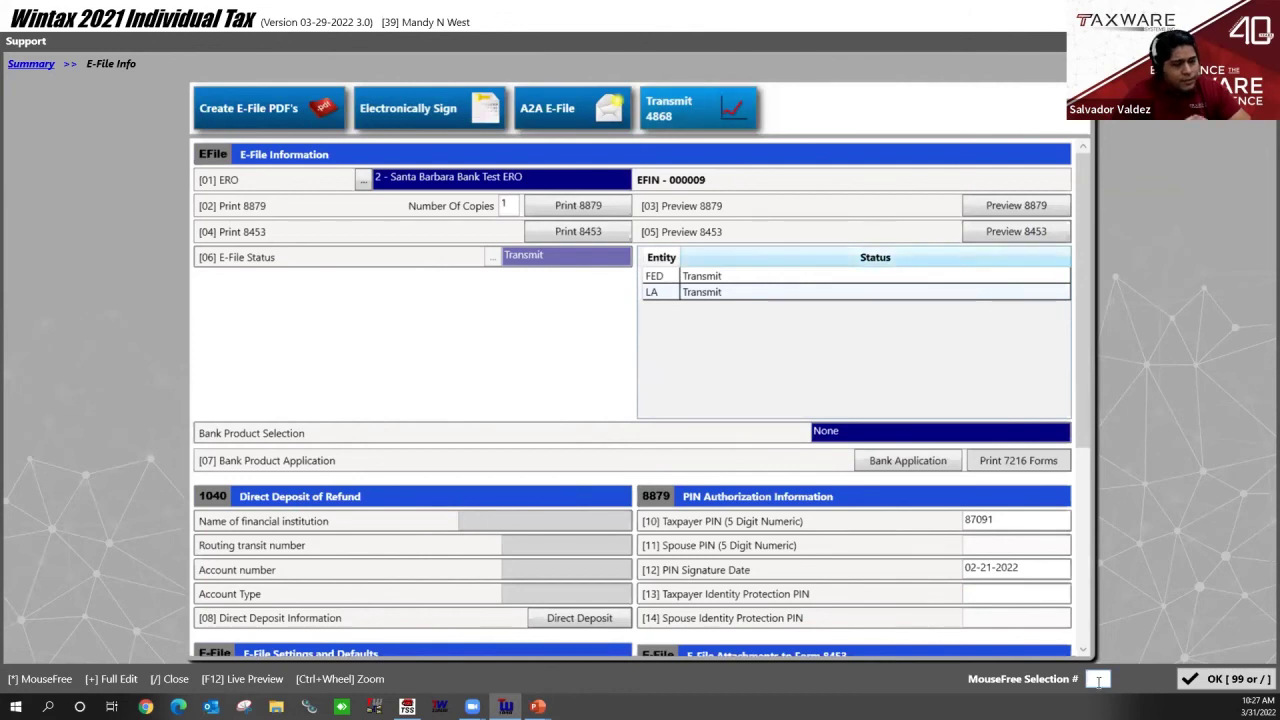
left_click(1203, 681)
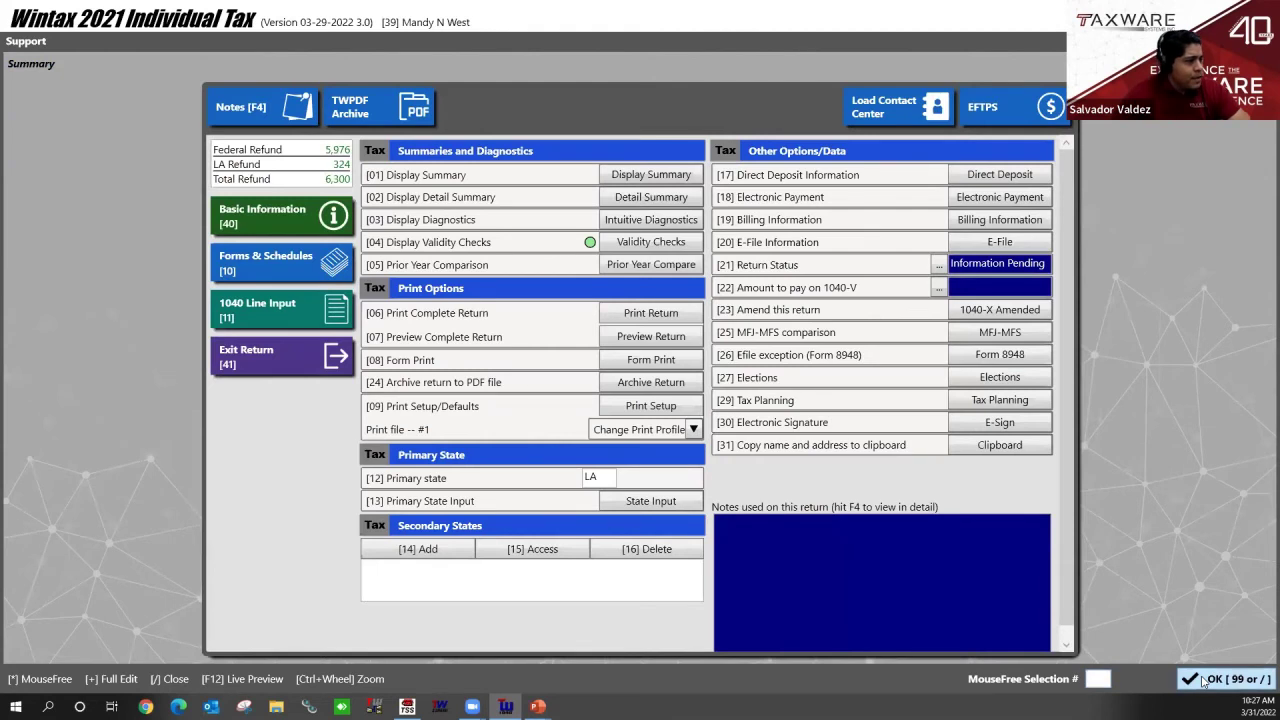
Leave the return and open batch e-filing of Form 4868, including the 21Data current-year path and the Wintax20 test prior-year path in the comparison database.
left_click(1203, 681)
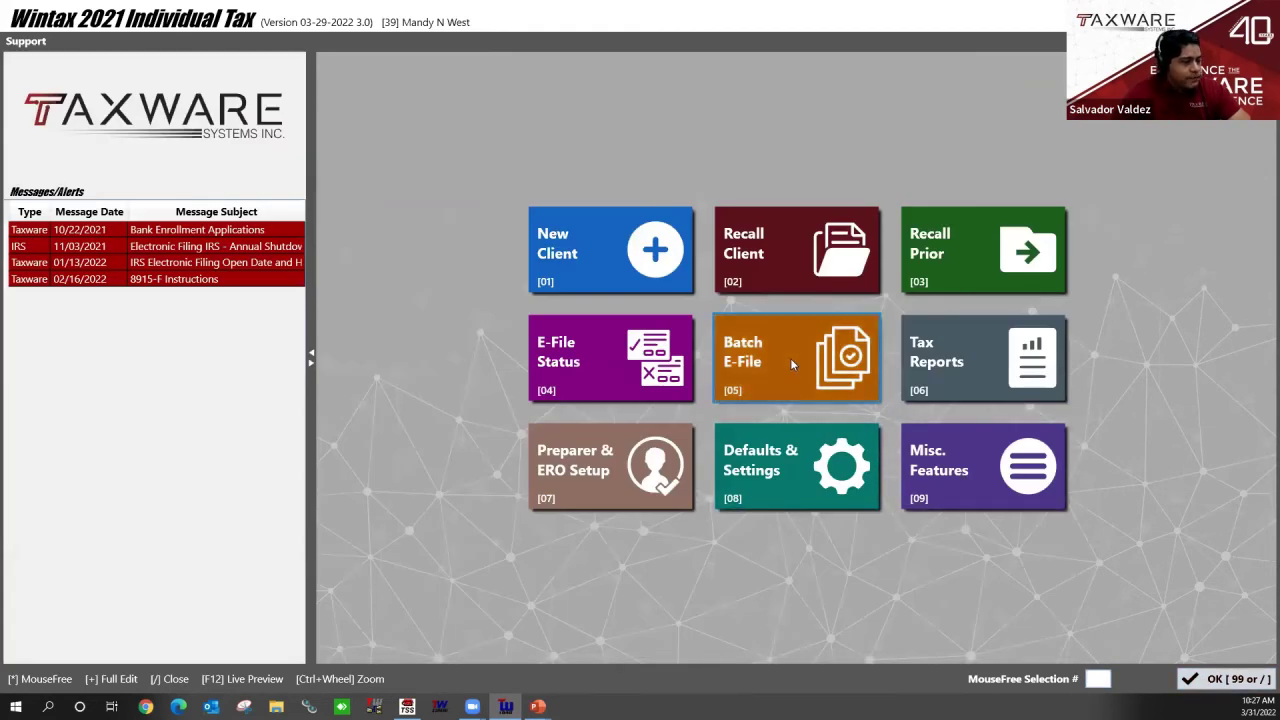
left_click(790, 364)
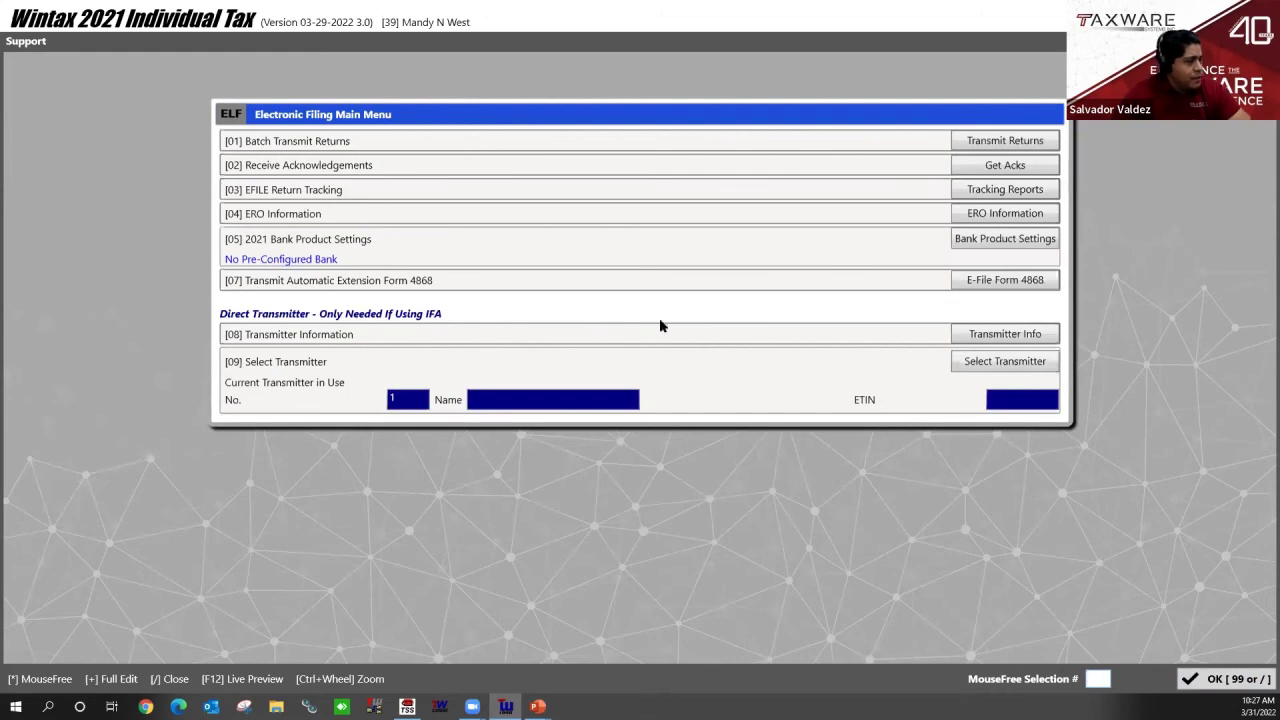
left_click(1022, 285)
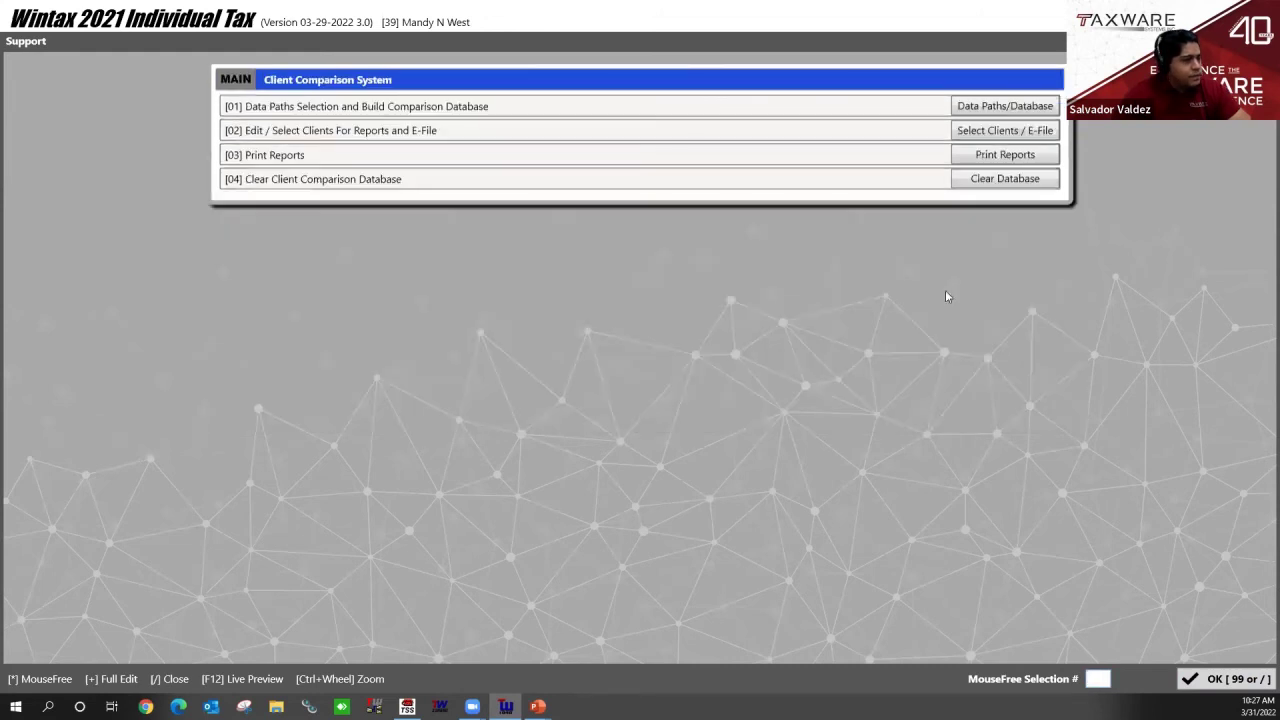
left_click(1005, 107)
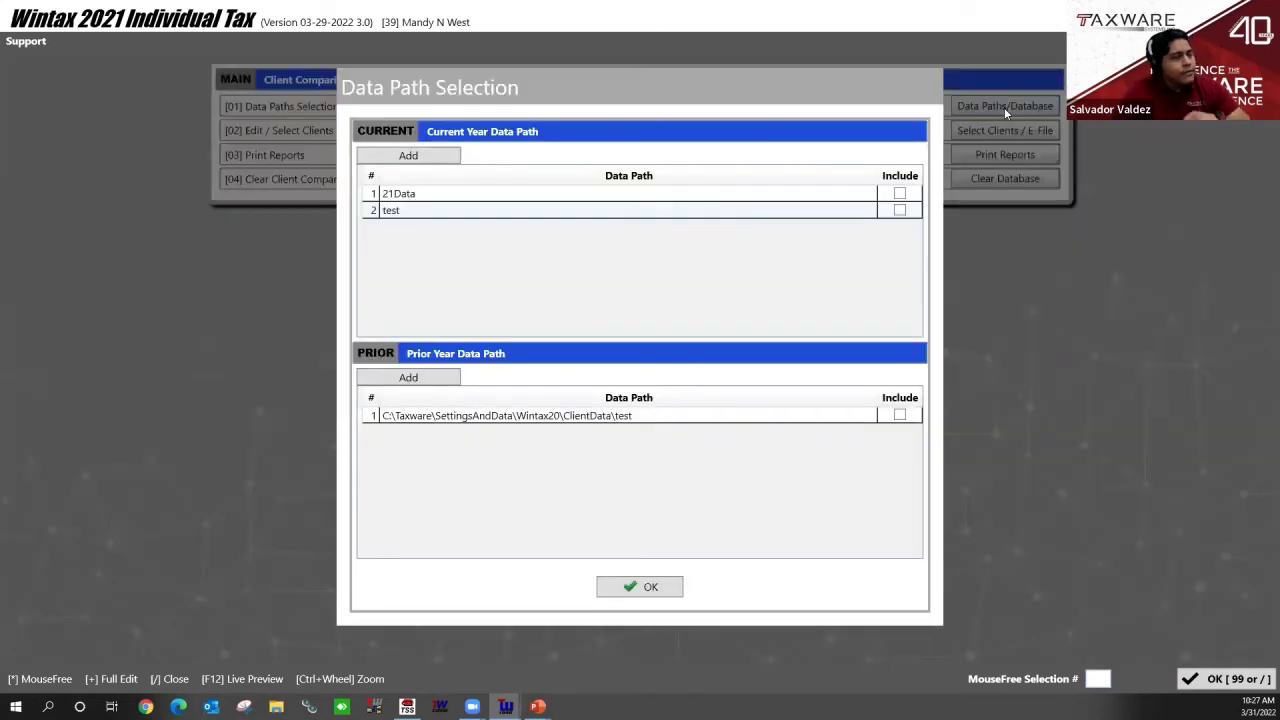
left_click(900, 195)
left_click(900, 195)
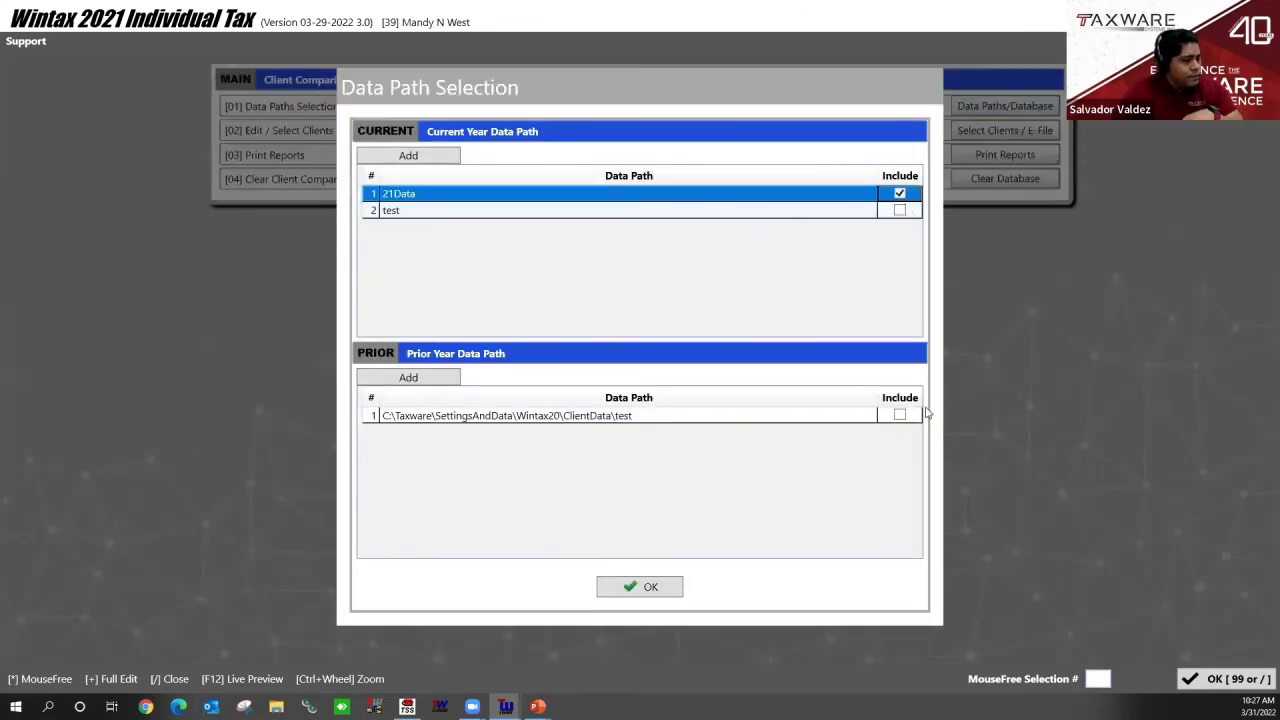
left_click(899, 416)
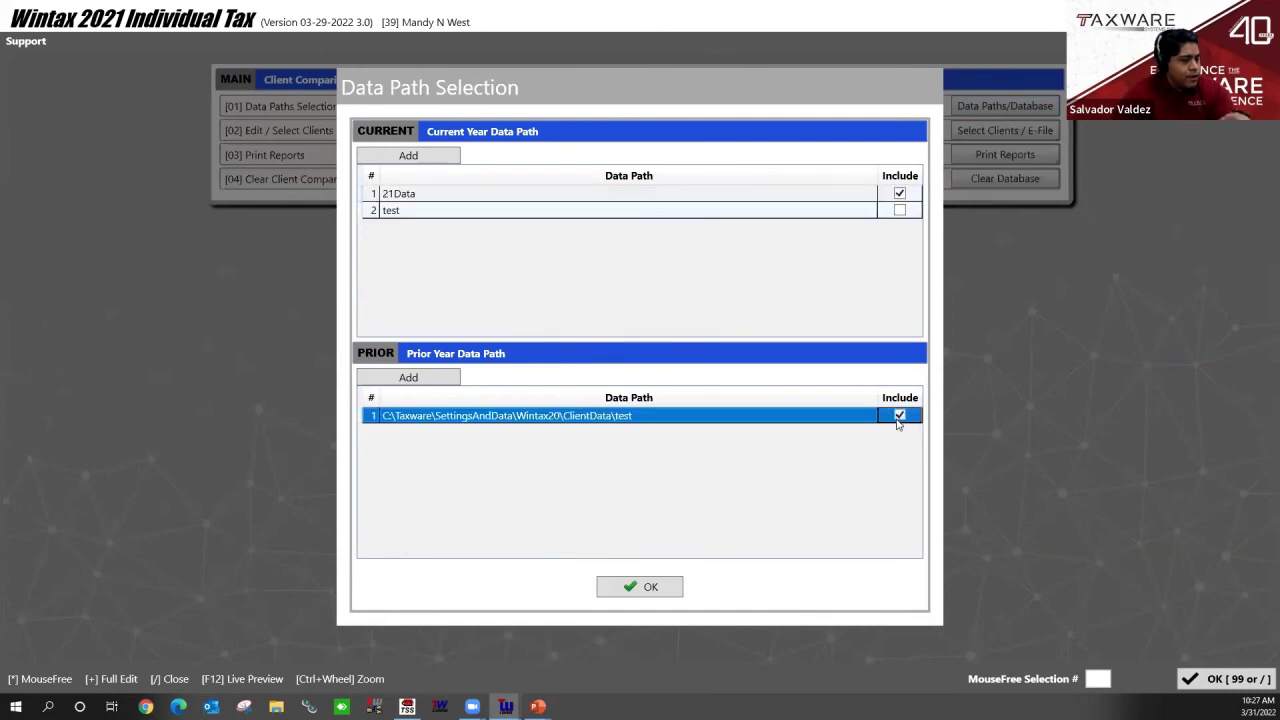
left_click(674, 588)
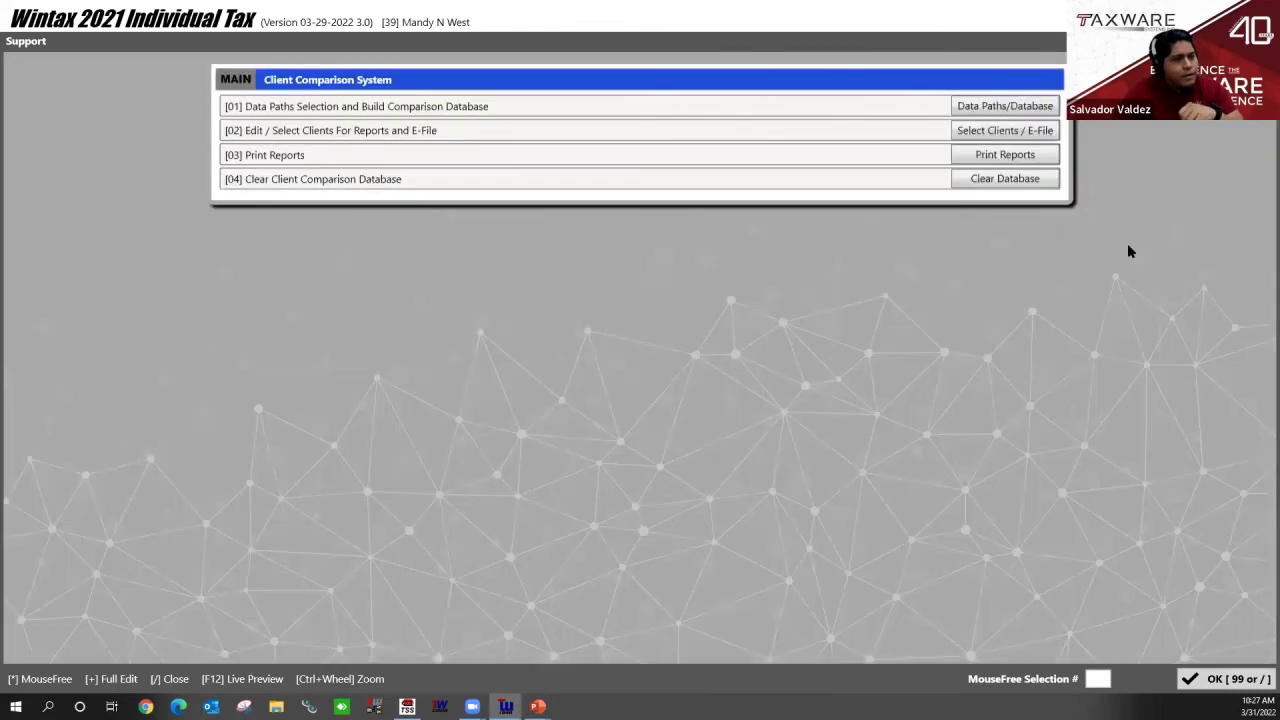
Mark every client in the comparison list for e-filing and printing, and go back to the Client Comparison System menu.
left_click(1003, 132)
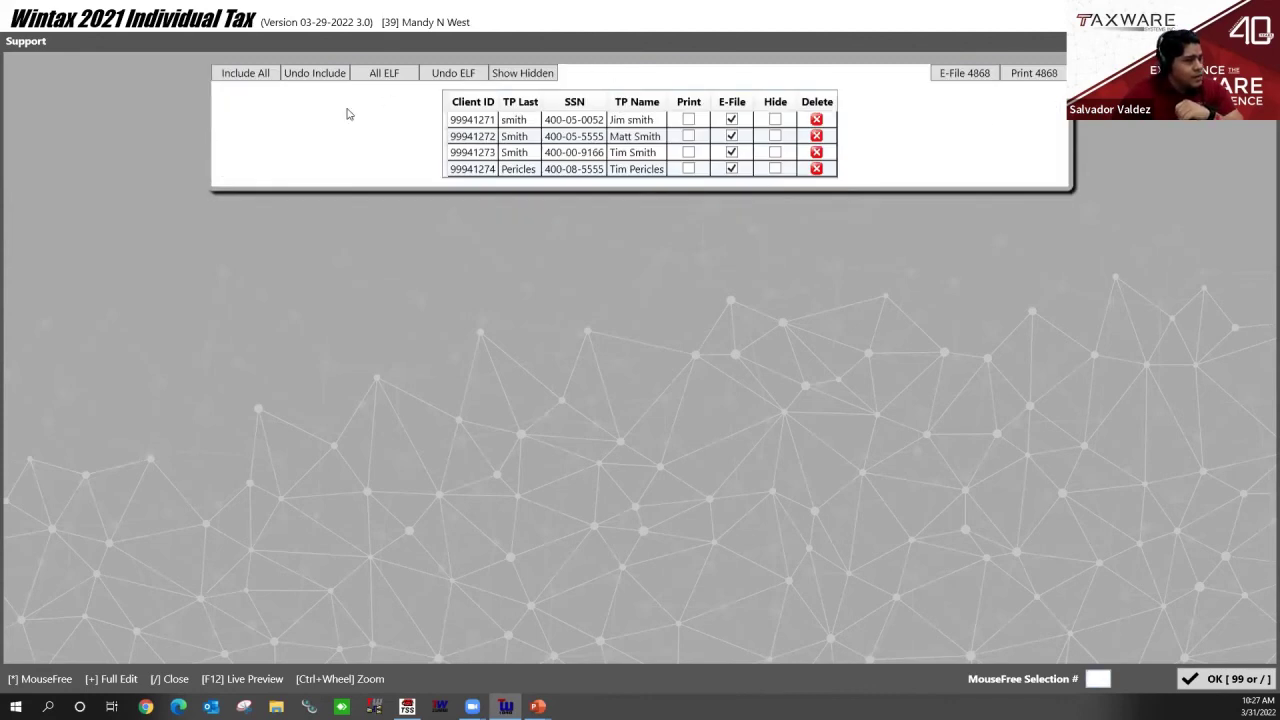
left_click(731, 120)
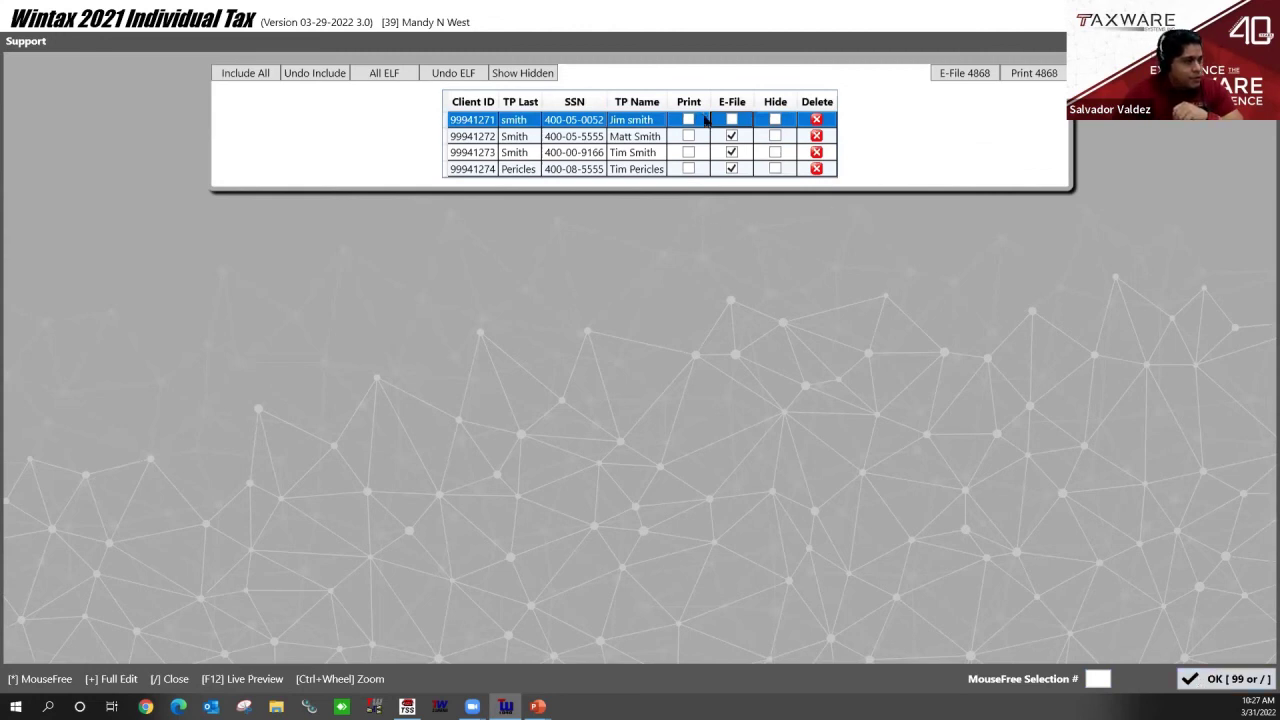
left_click(402, 80)
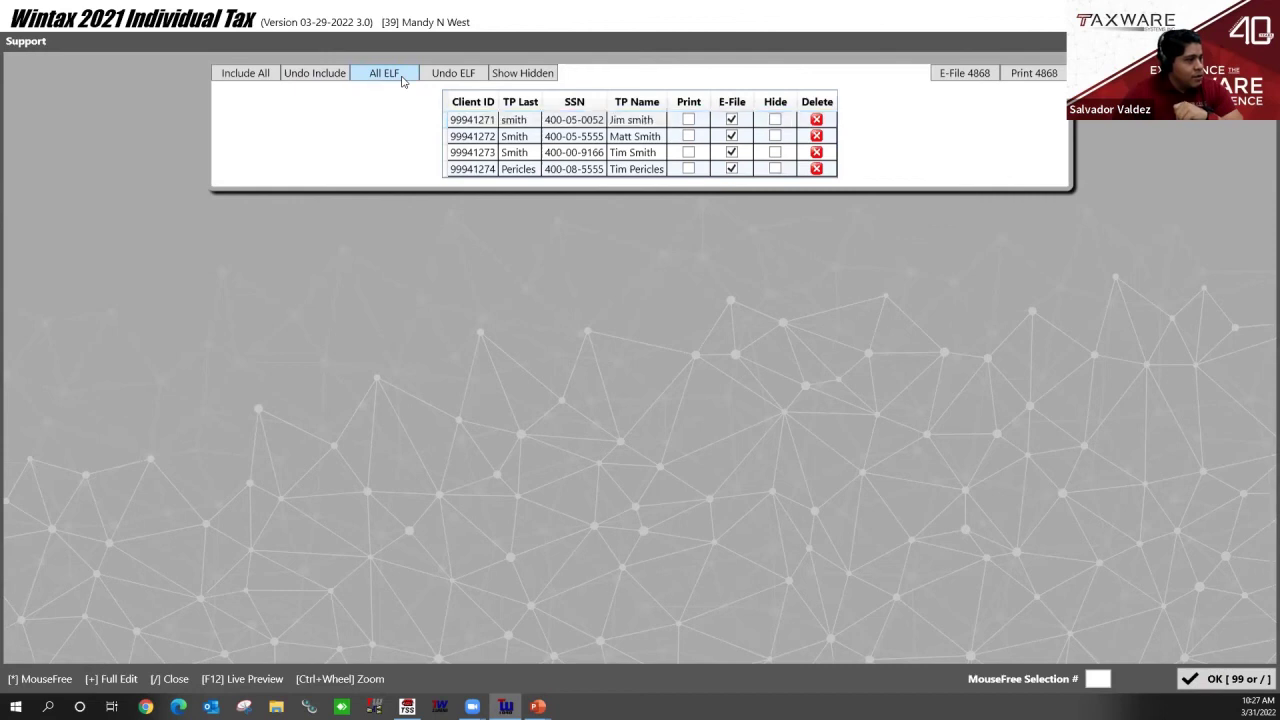
left_click(258, 73)
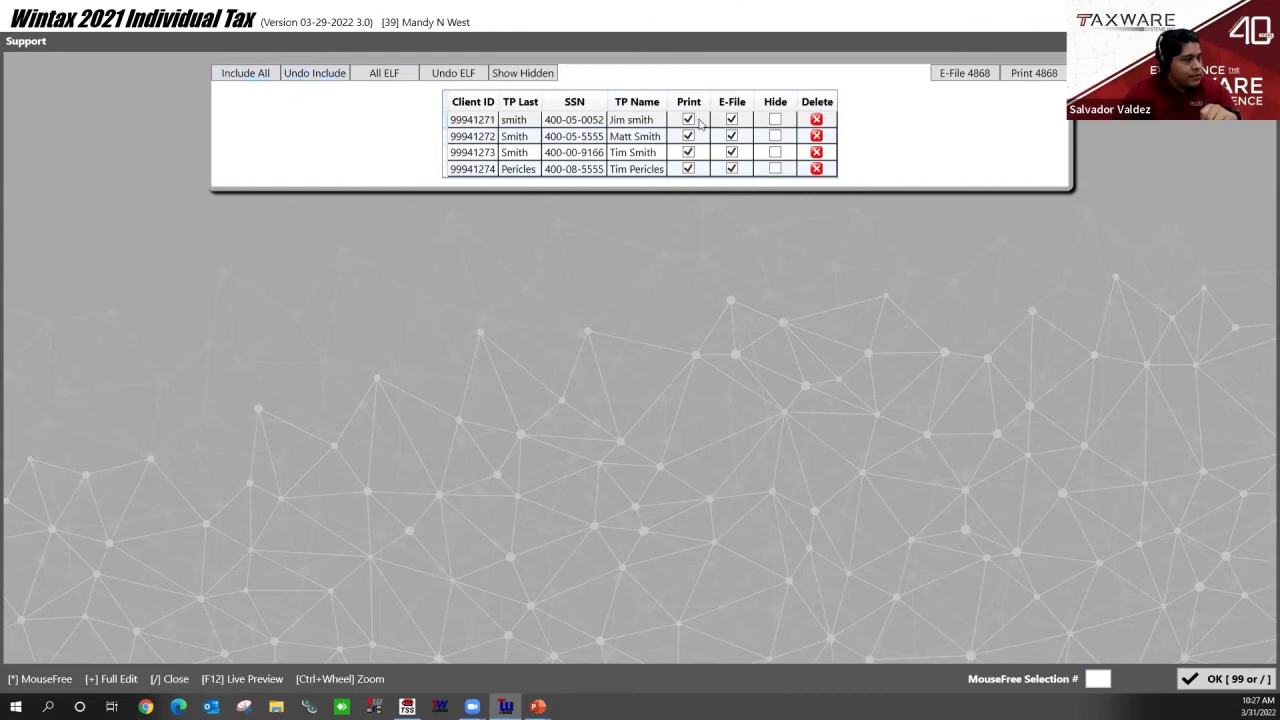
left_click(1230, 680)
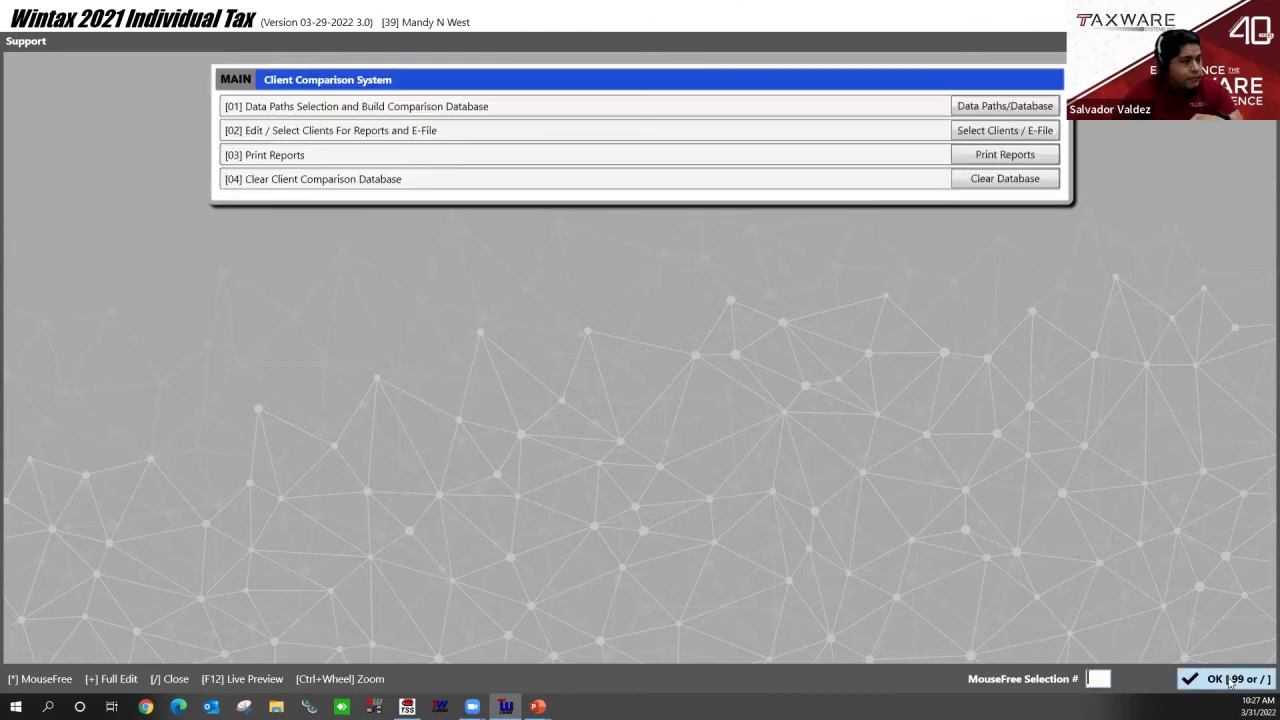
Reopen the comparison client list, clear the print selection for all clients, and go back to the menu.
left_click(1043, 131)
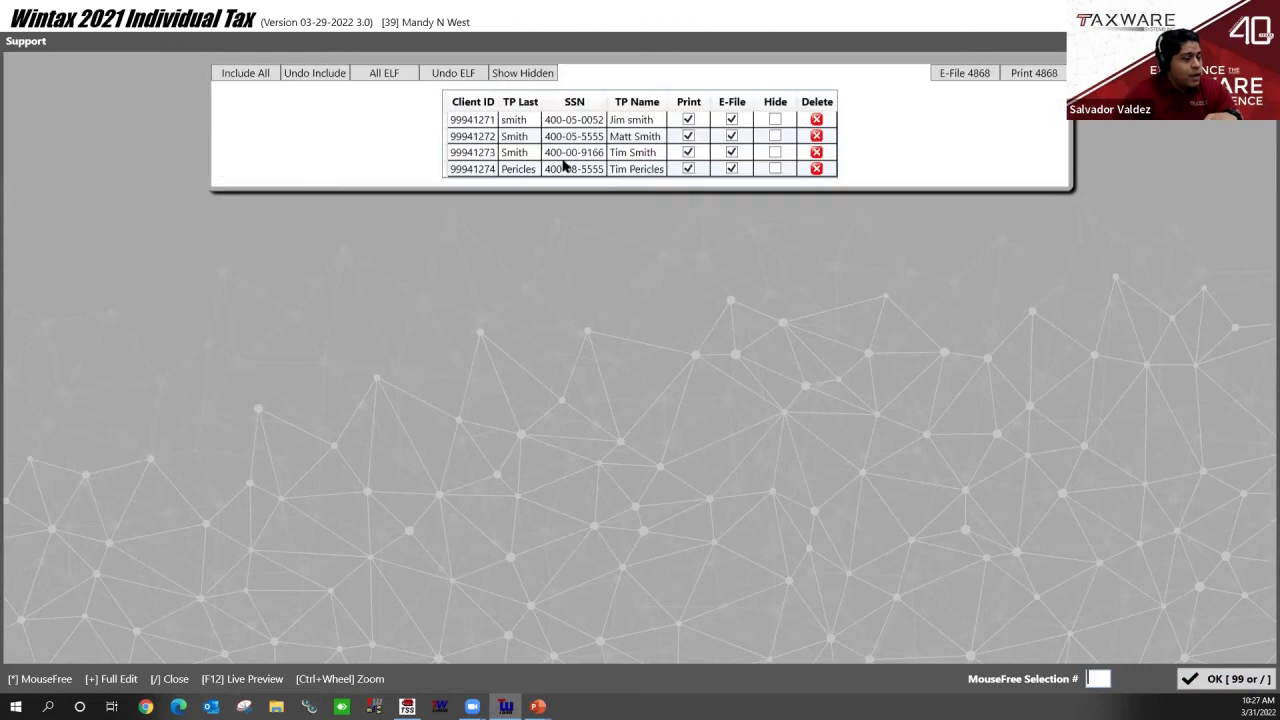
left_click(690, 136)
left_click(688, 119)
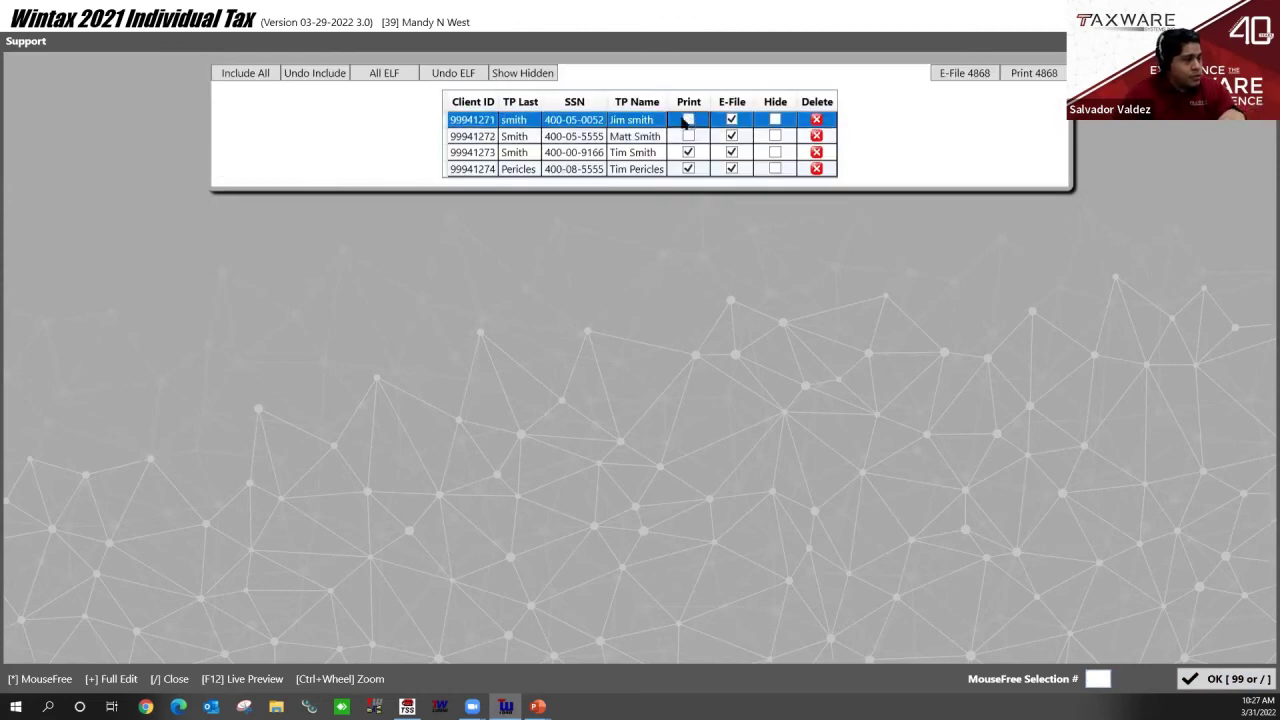
left_click(314, 77)
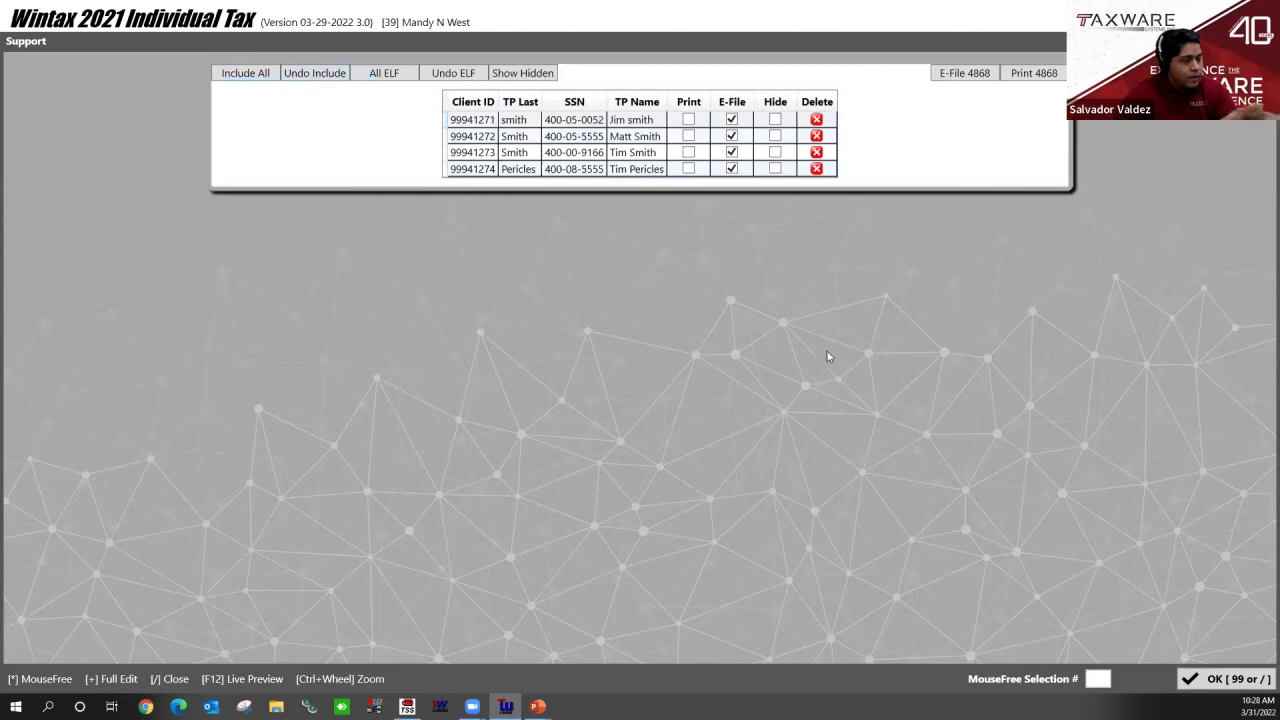
left_click(1214, 684)
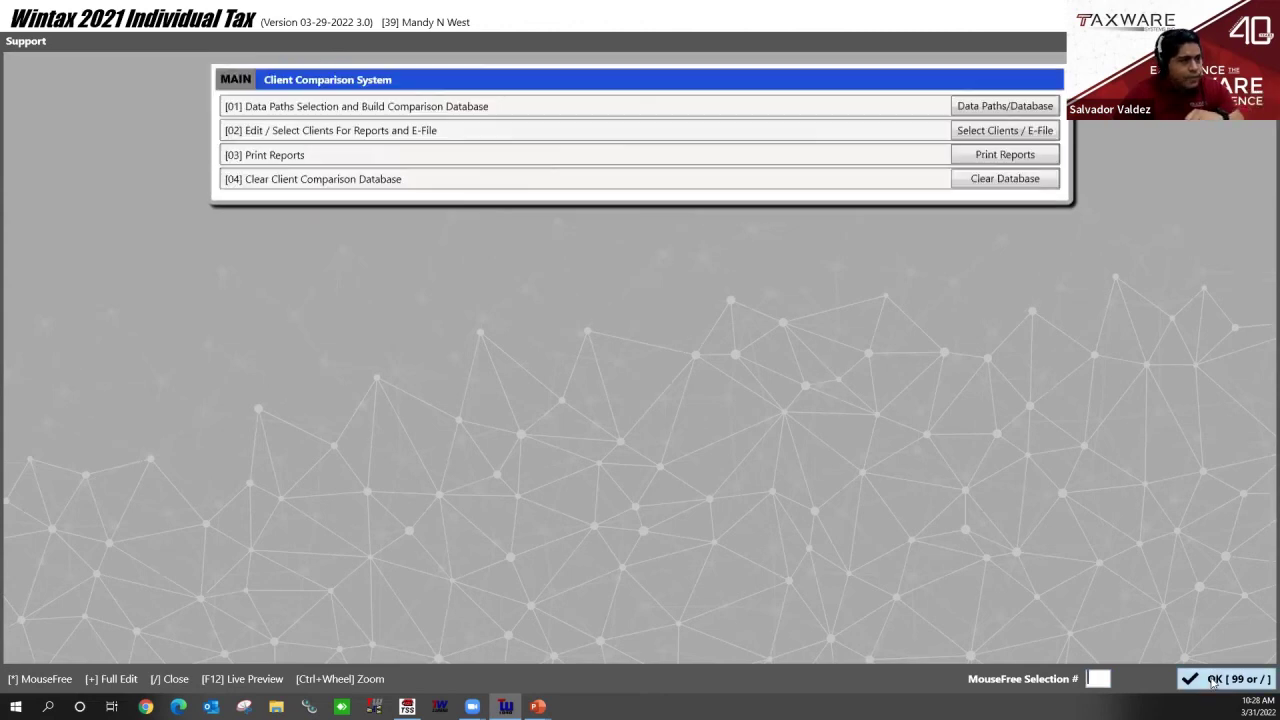
Review the data path selection and the client list with its Form 4868 e-file option, and return to the Client Comparison System menu.
left_click(1010, 104)
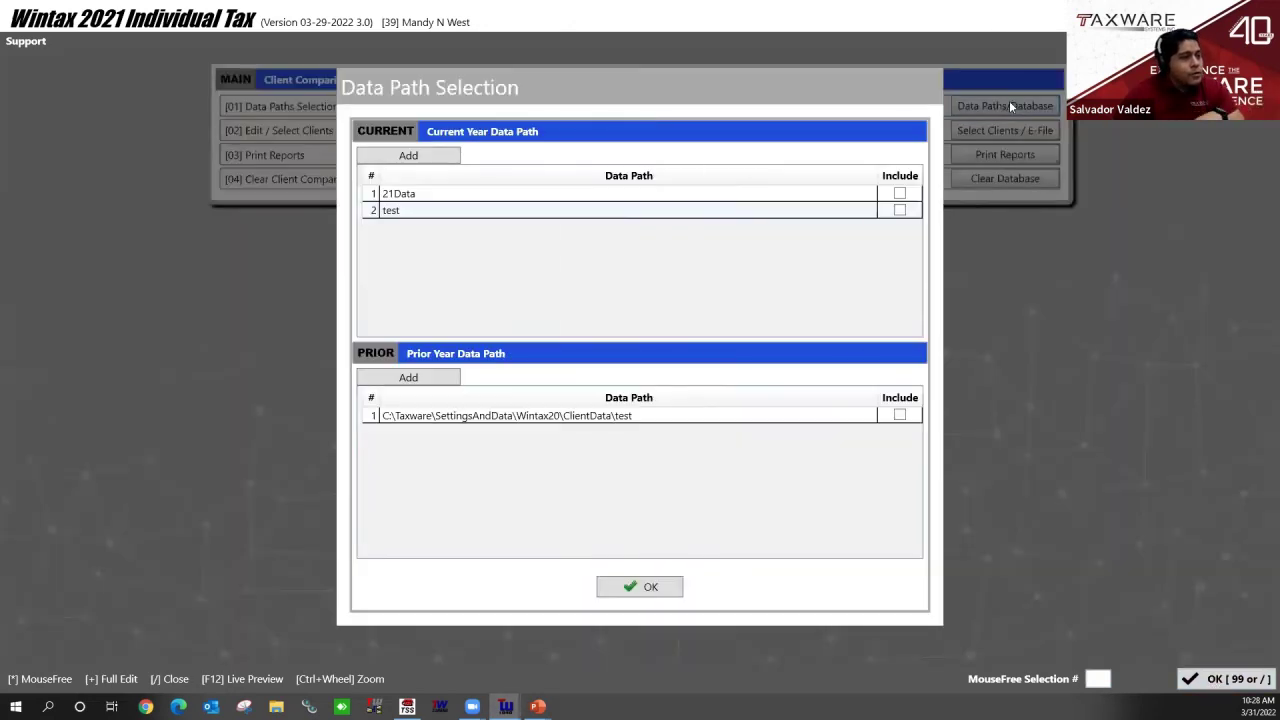
left_click(668, 591)
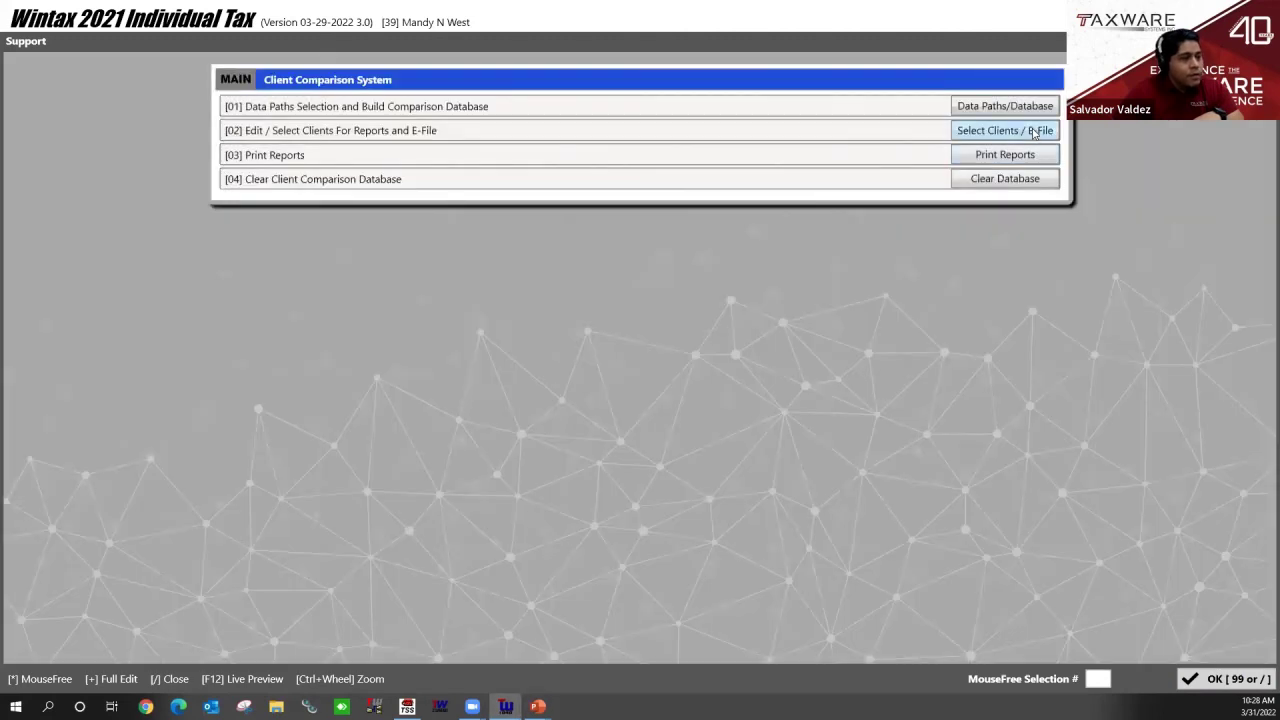
left_click(1037, 135)
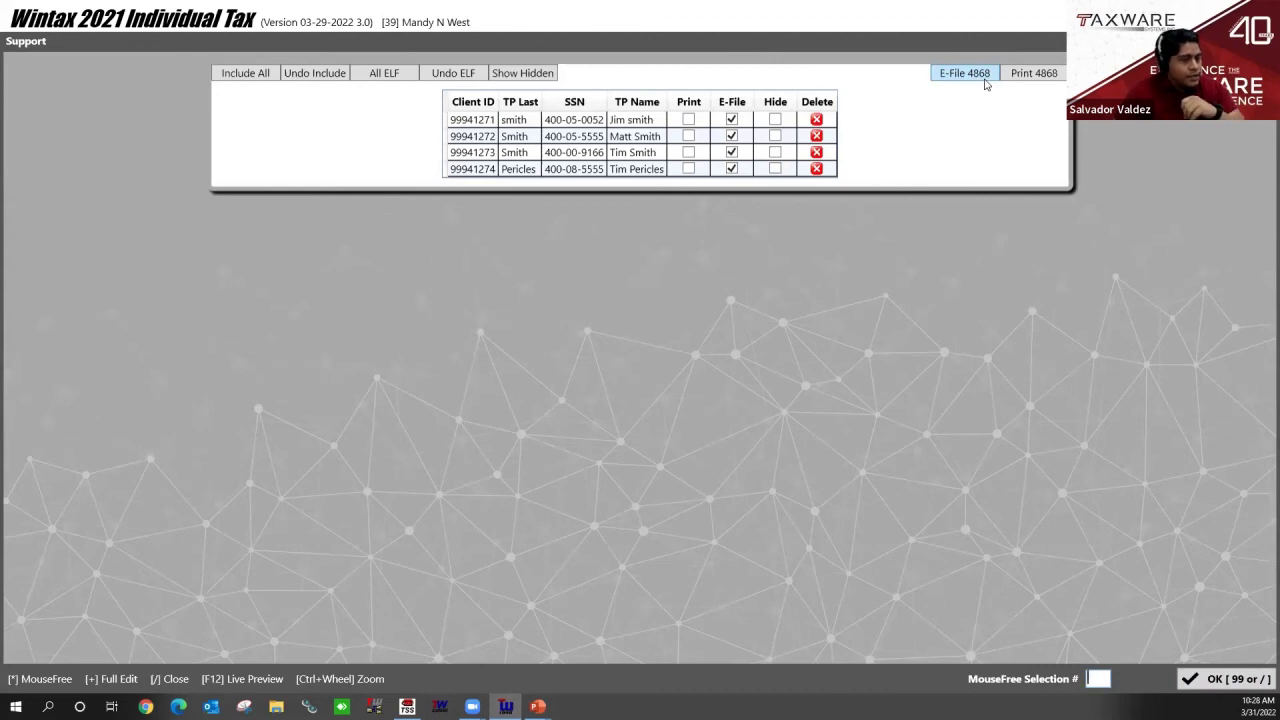
left_click(1220, 679)
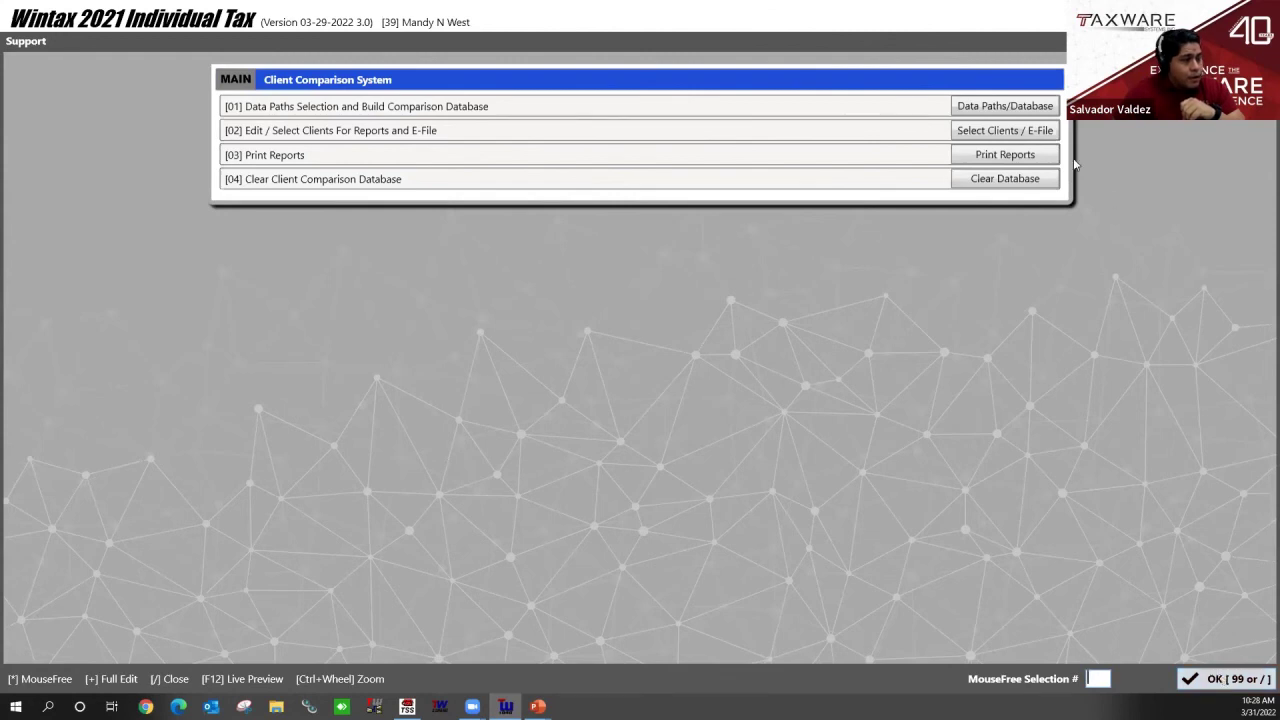
Look over the Client Compare Print options for Form 4868, custom letters and labels, and return to the Electronic Filing Main Menu.
left_click(1005, 155)
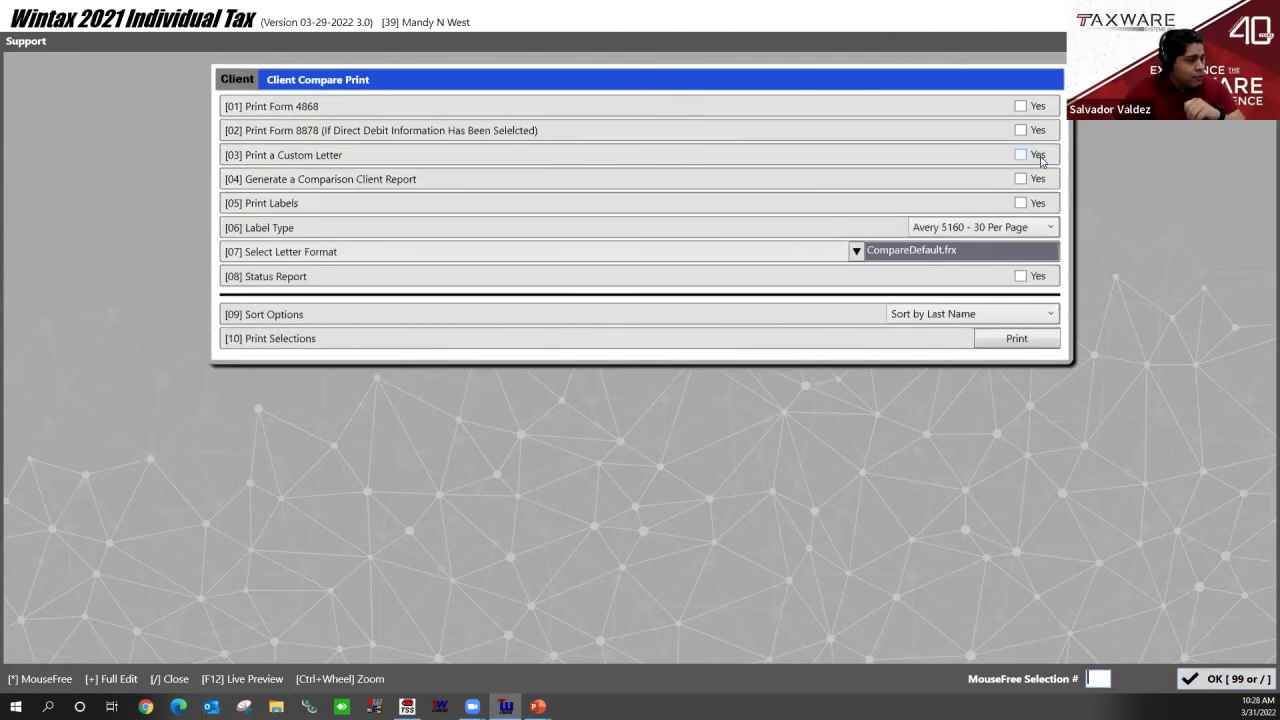
left_click(1216, 684)
left_click(1216, 684)
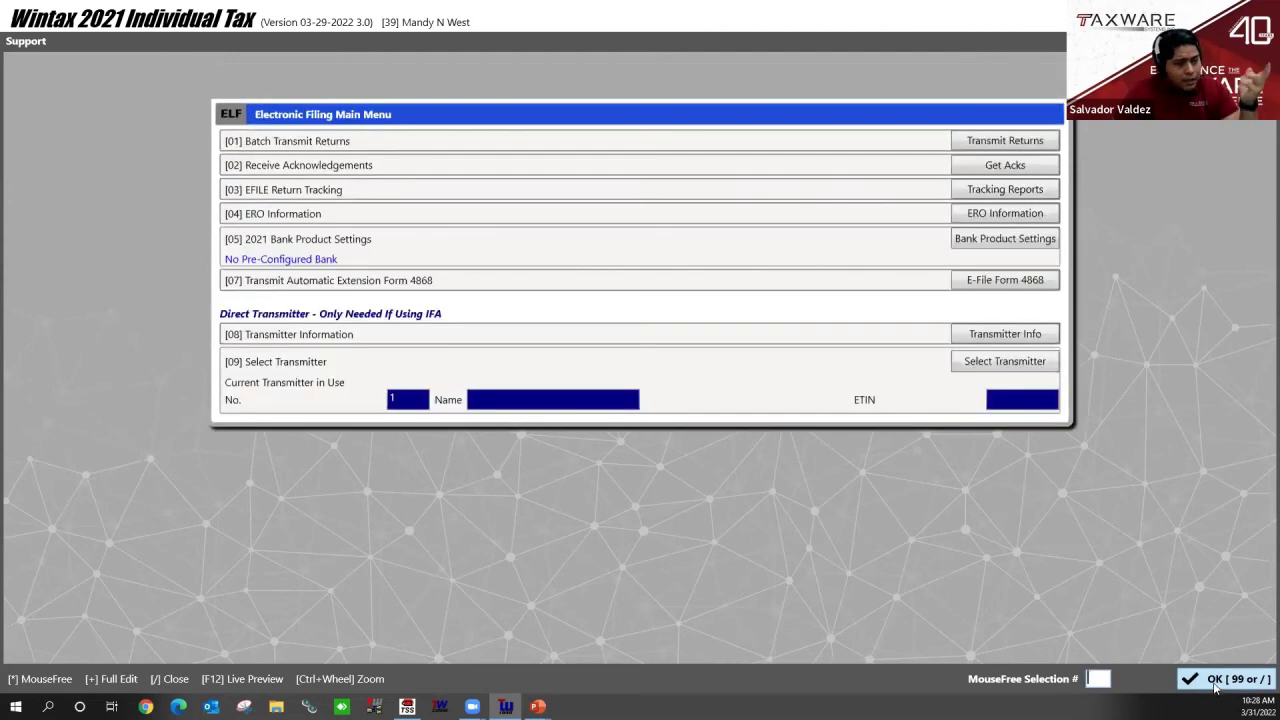
Open the e-file status list, view the first return awaiting acknowledgement, and highlight its submission ID.
left_click(1216, 686)
left_click(619, 365)
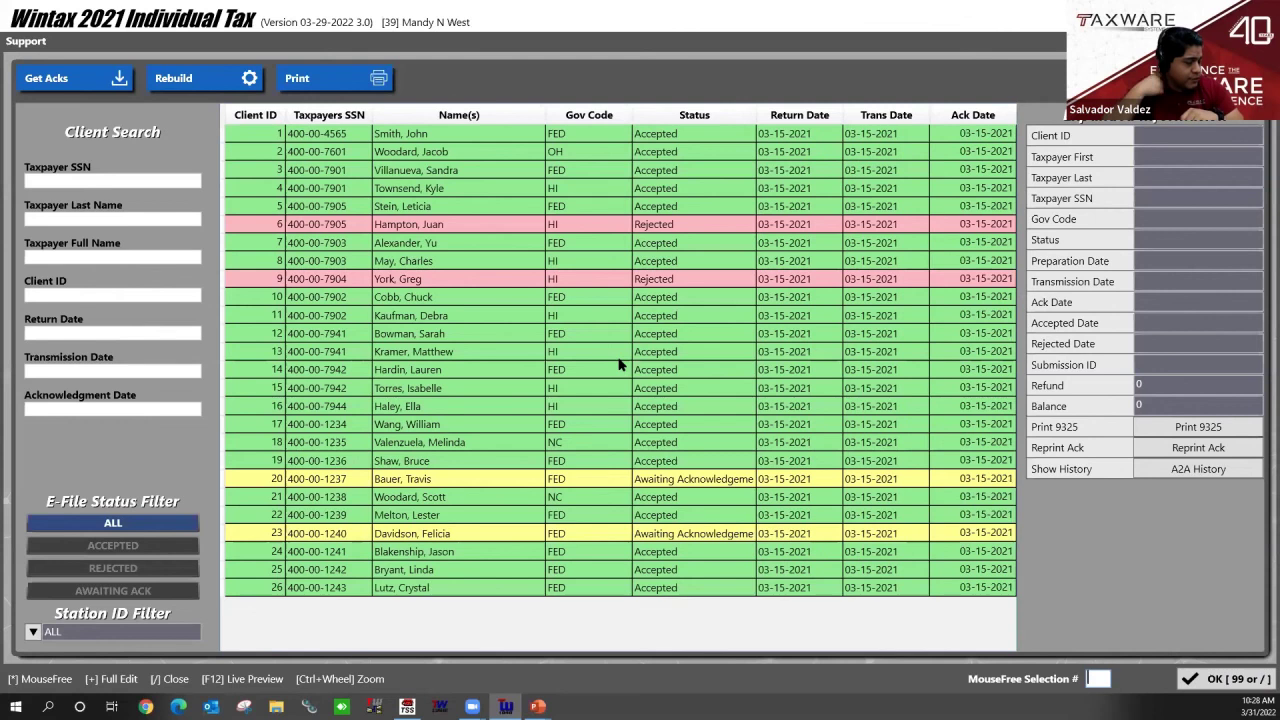
left_click(761, 484)
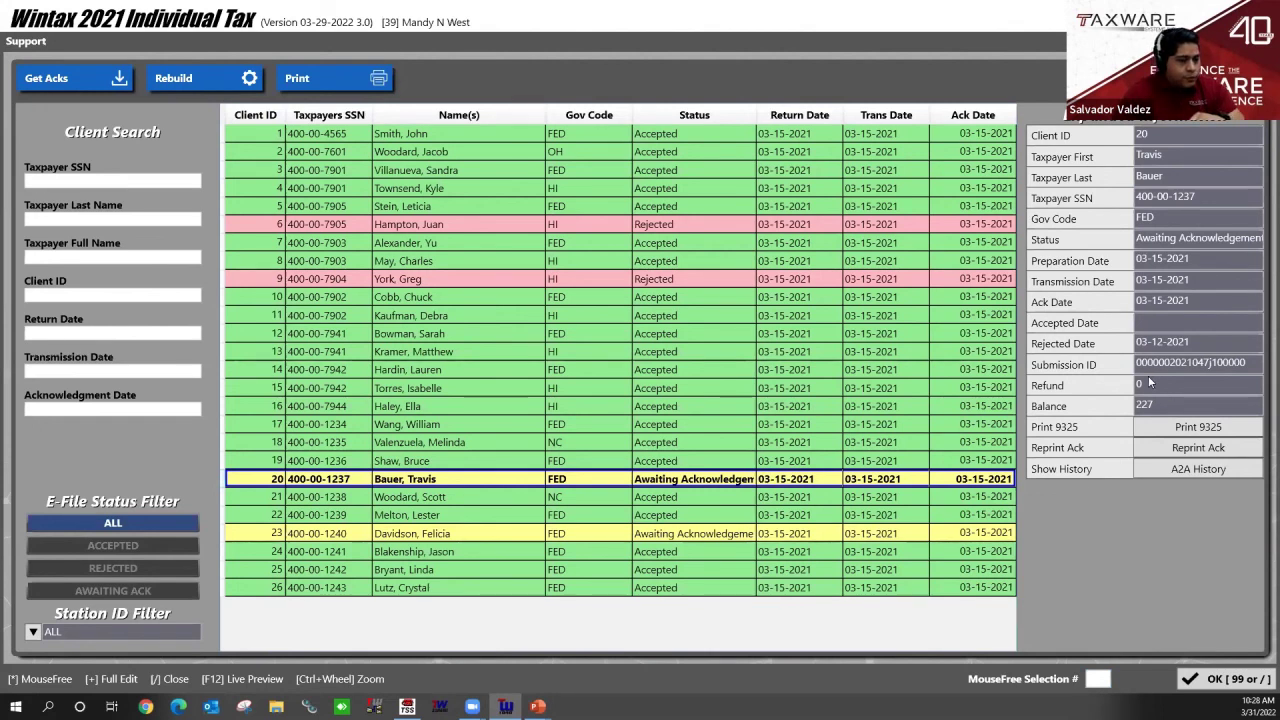
left_click_drag(1247, 367, 1096, 370)
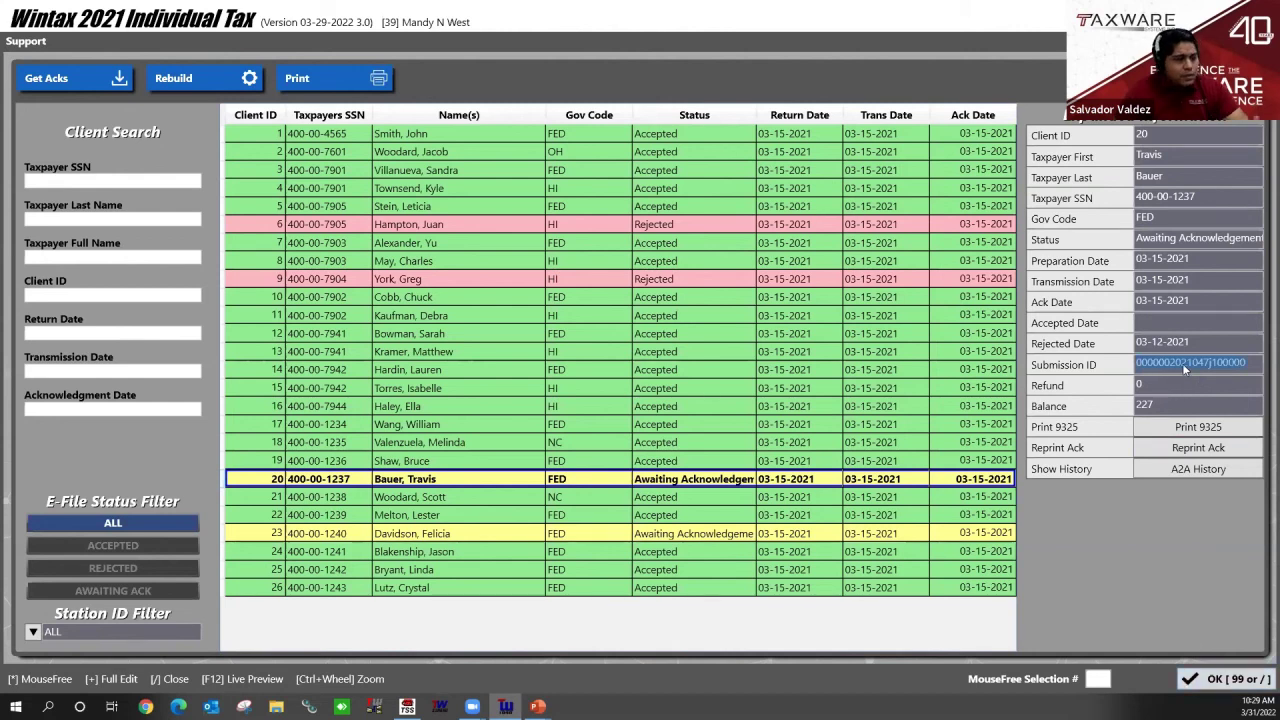
Compare the accepted FED and HI returns sharing one SSN mid-list, highlight the HI return's submission ID, and return to the main menu.
left_click(696, 392)
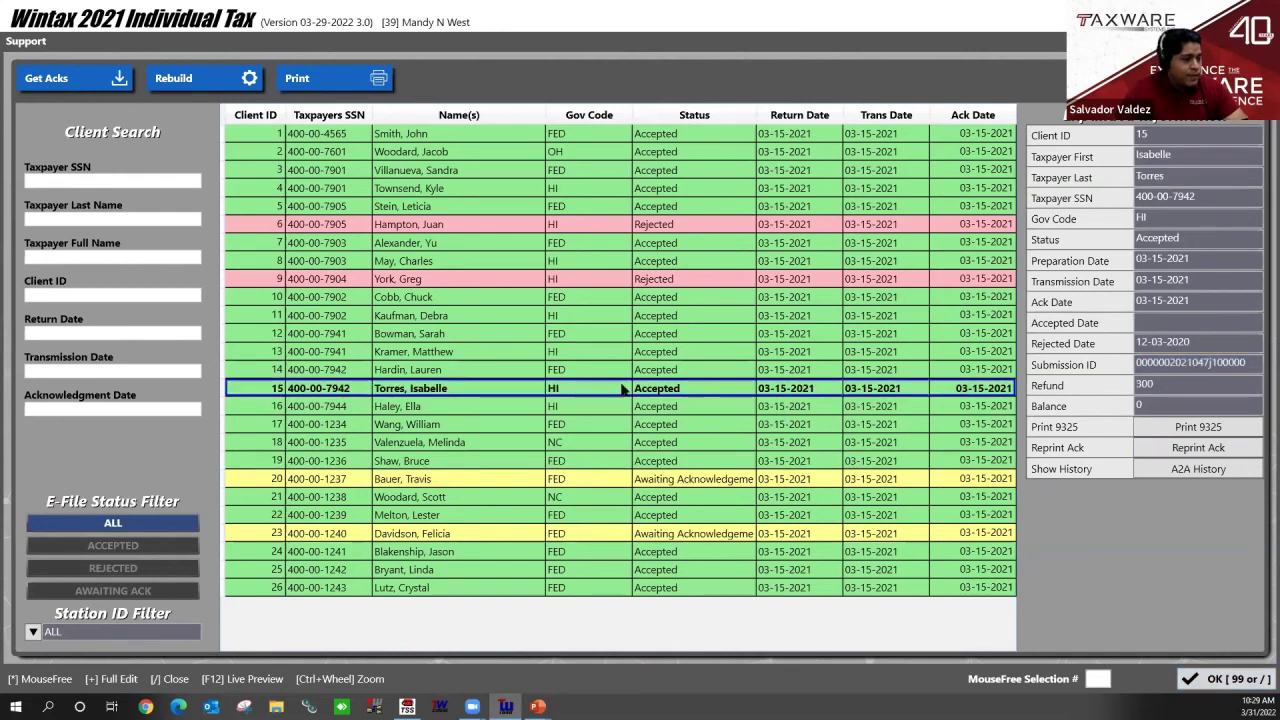
left_click(655, 368)
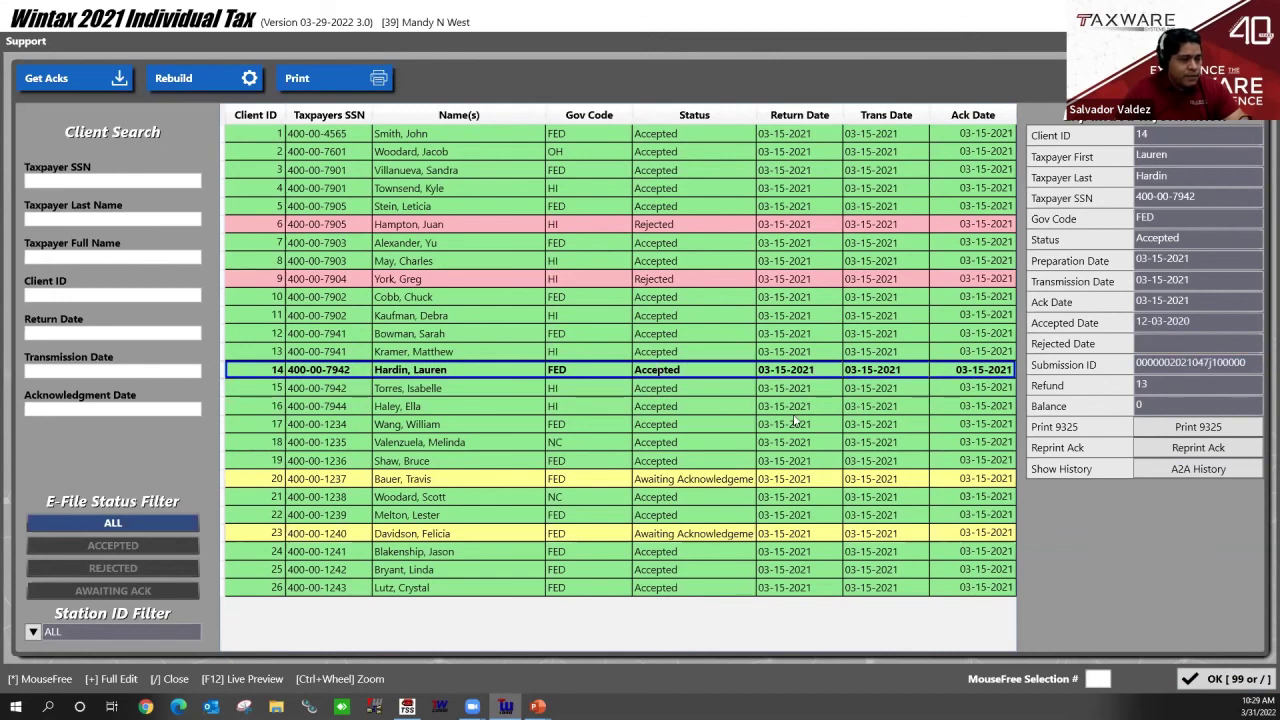
left_click(718, 396)
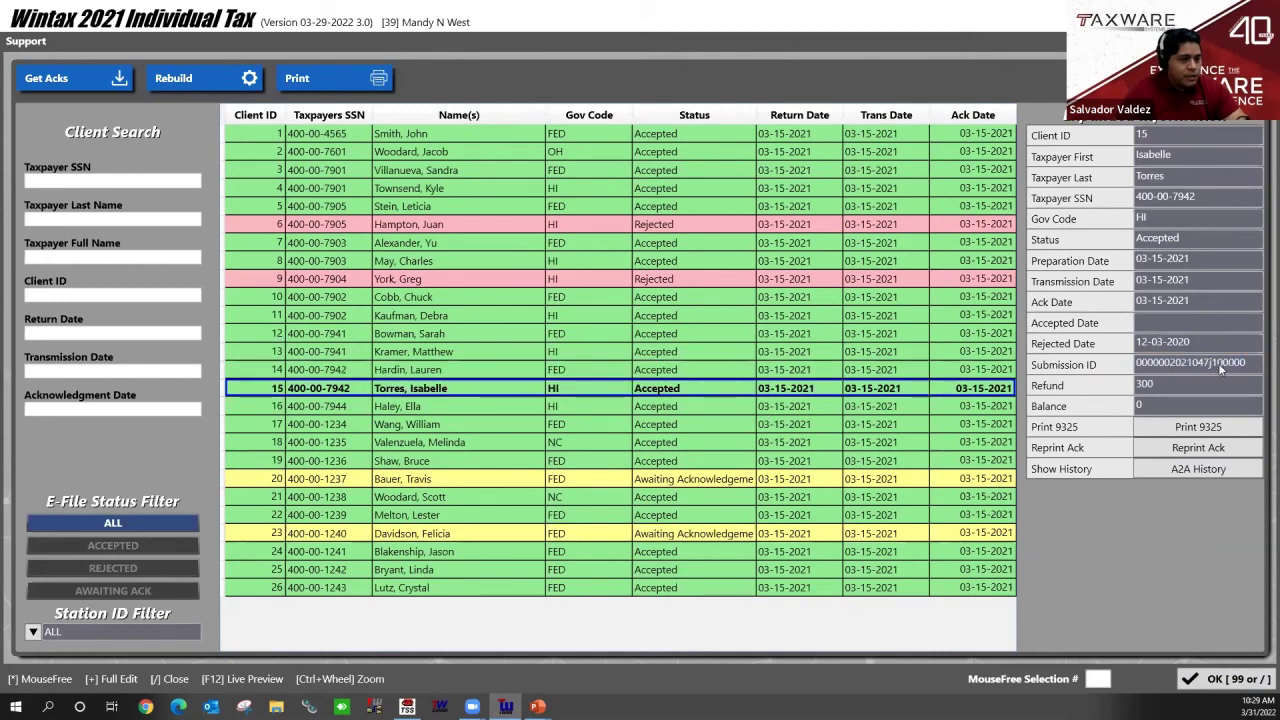
left_click_drag(1246, 364, 1080, 366)
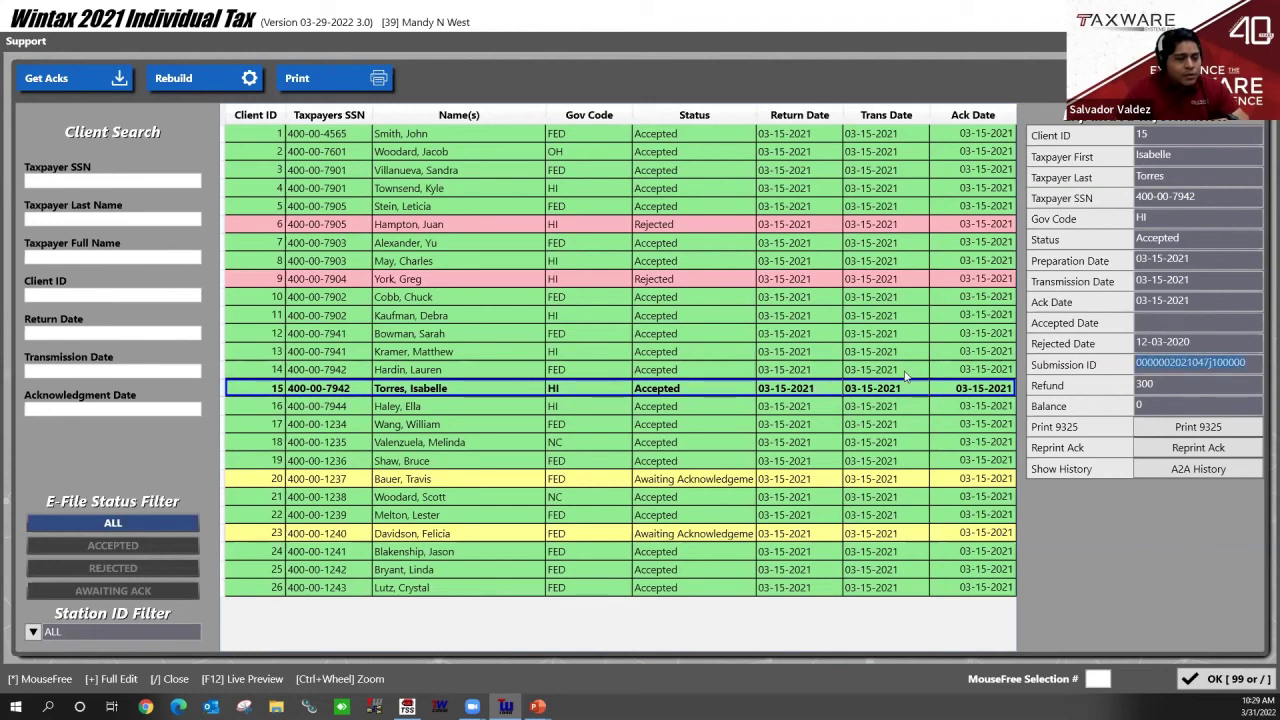
left_click(1209, 680)
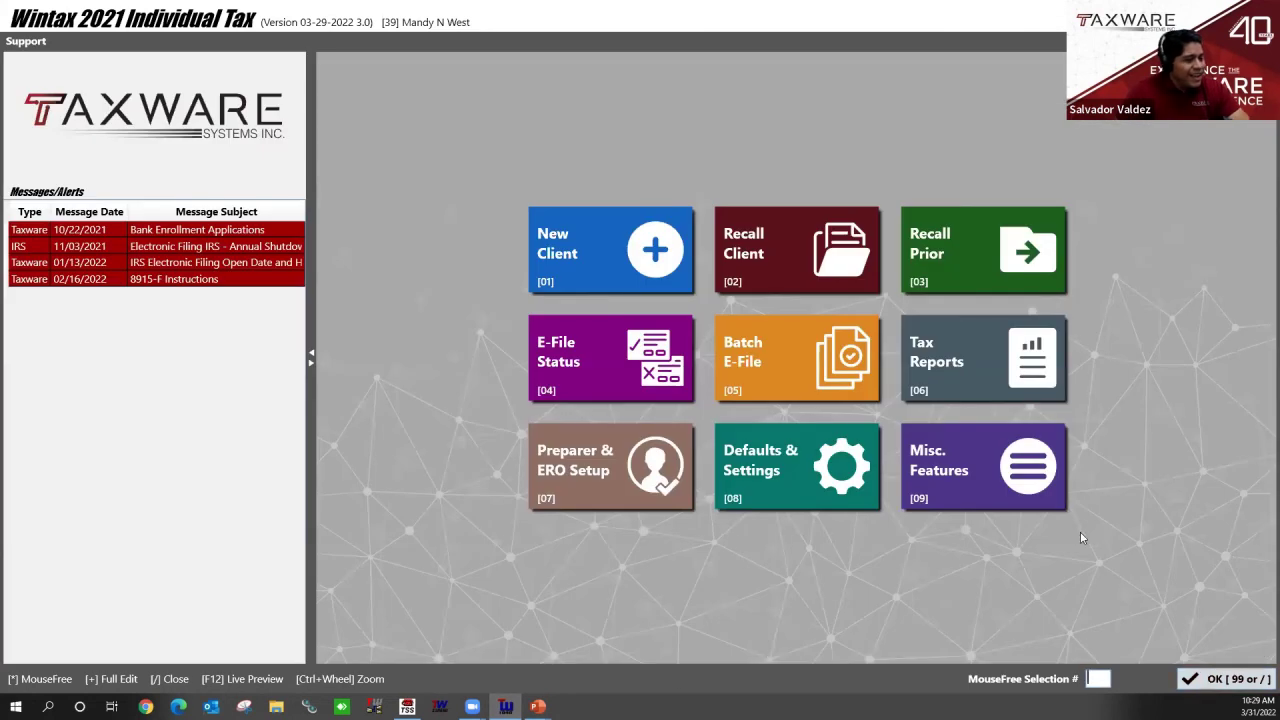
Review the data backup options in the miscellaneous features, return to the main menu, and switch to the 1040 Extension presentation.
left_click(1035, 497)
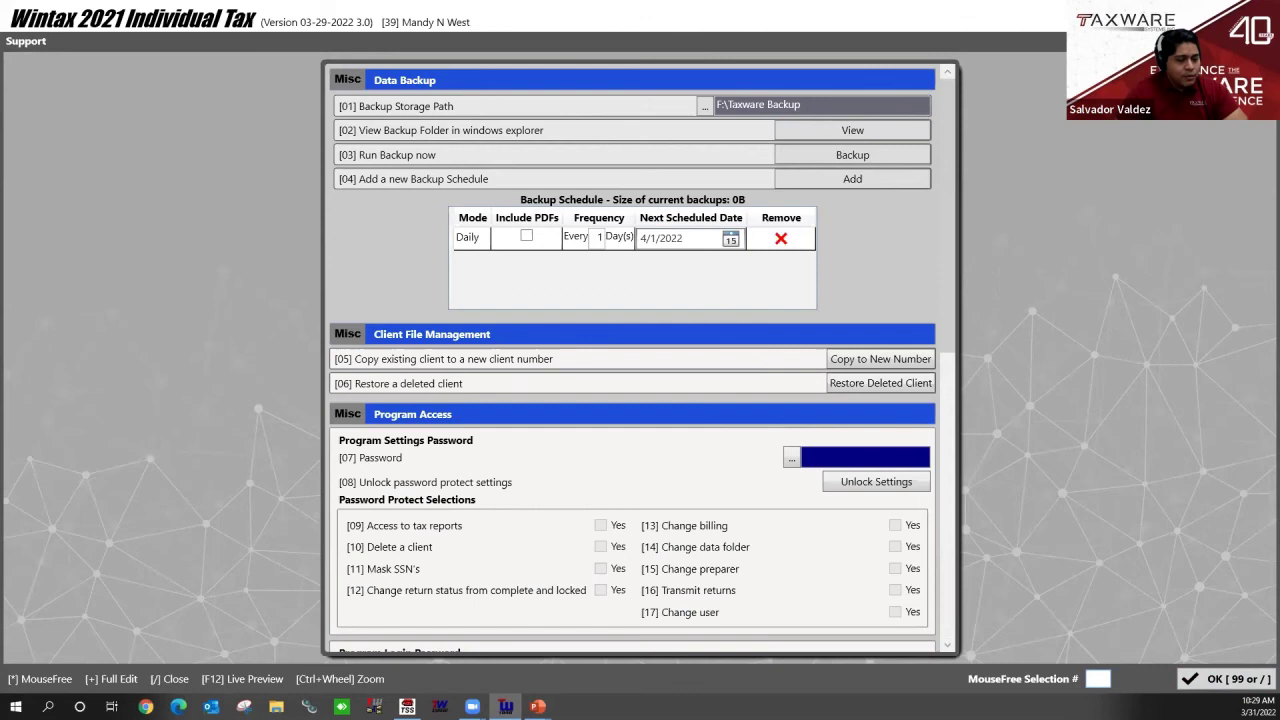
key("slash")
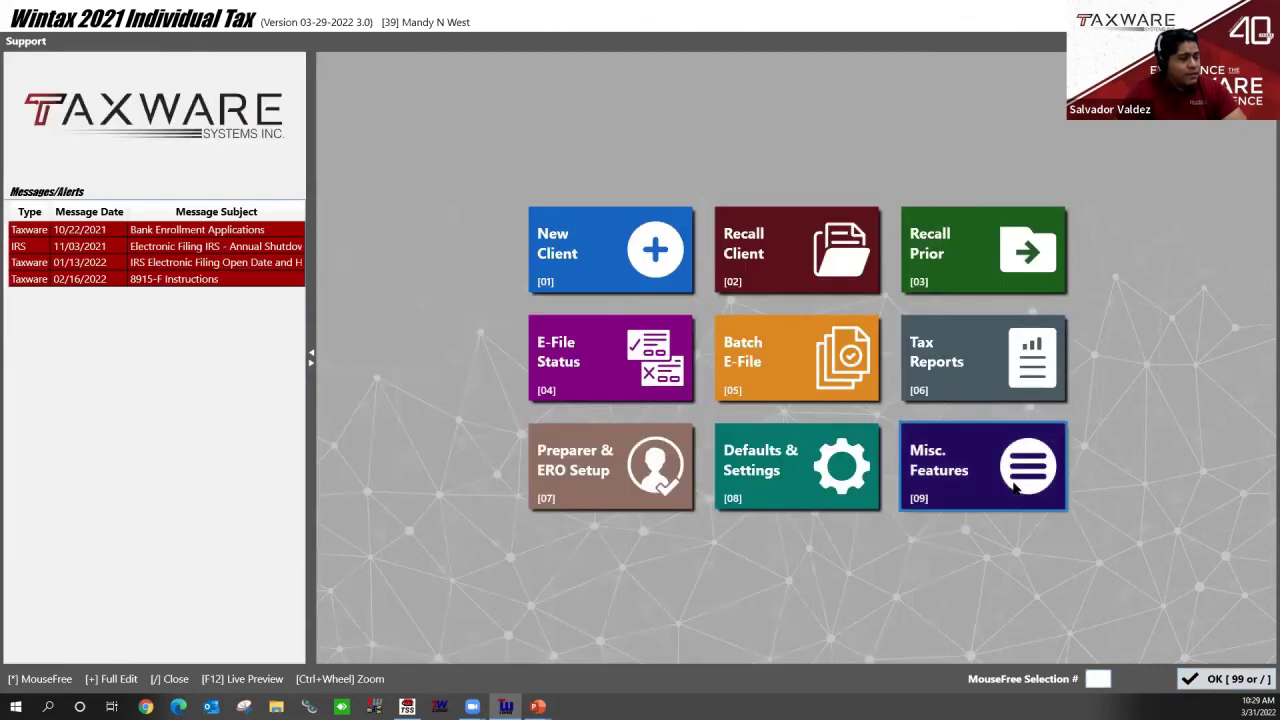
left_click(1015, 487)
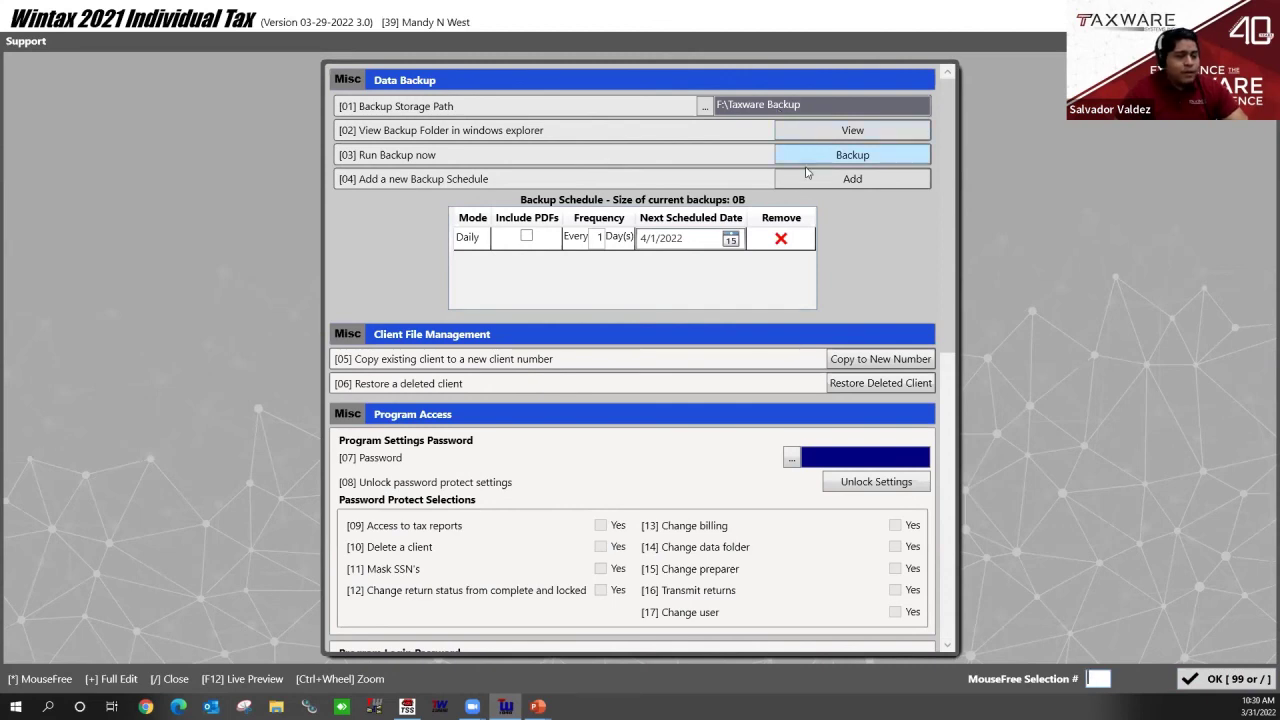
left_click(1236, 681)
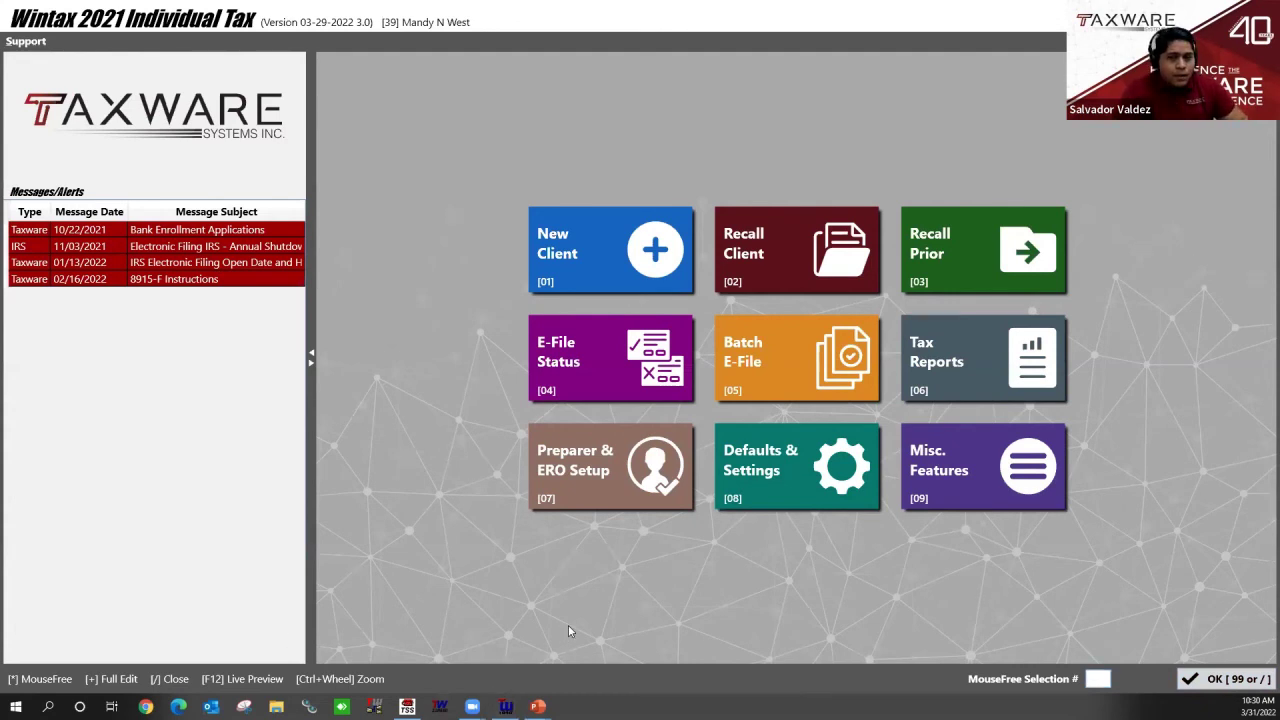
key("alt+Tab")
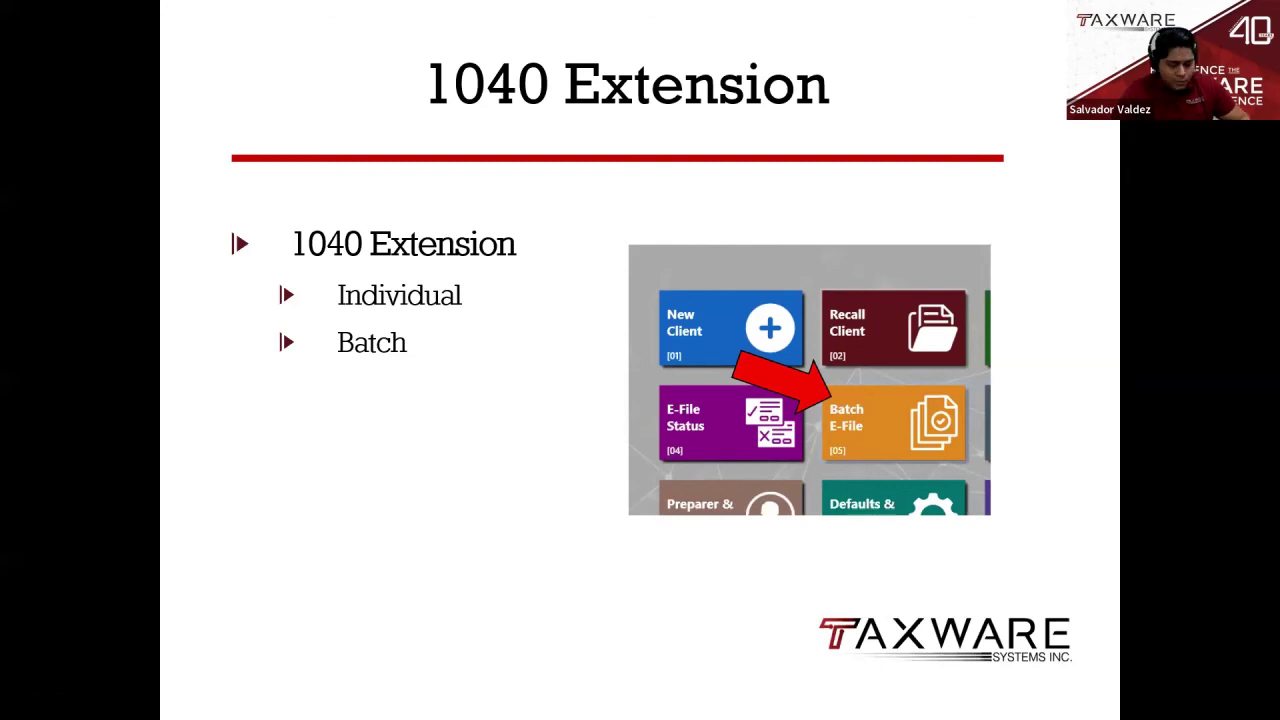